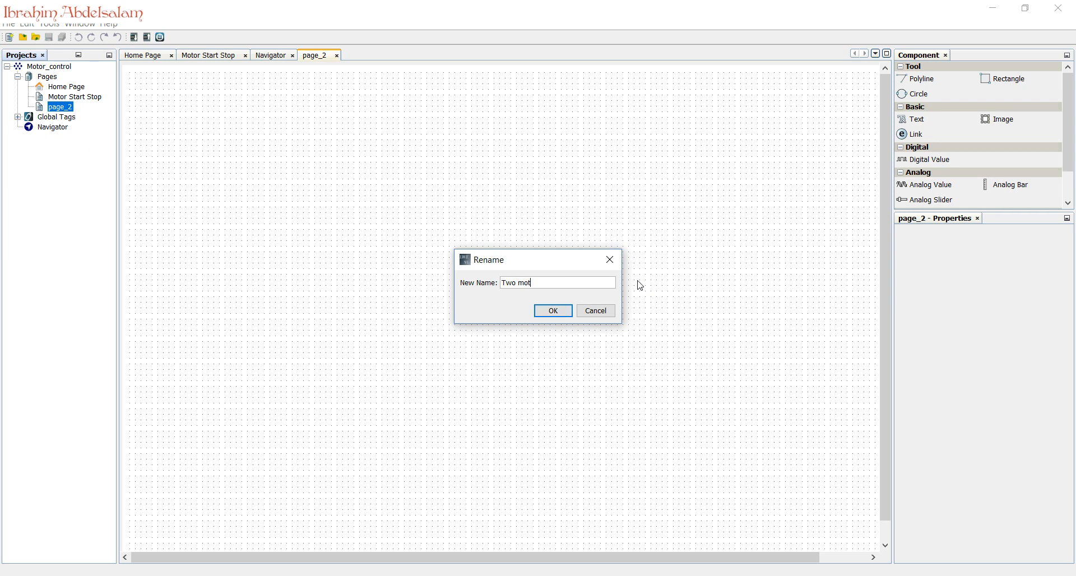
Rename page_2 to Two motor control
text(trol)
click(555, 309)
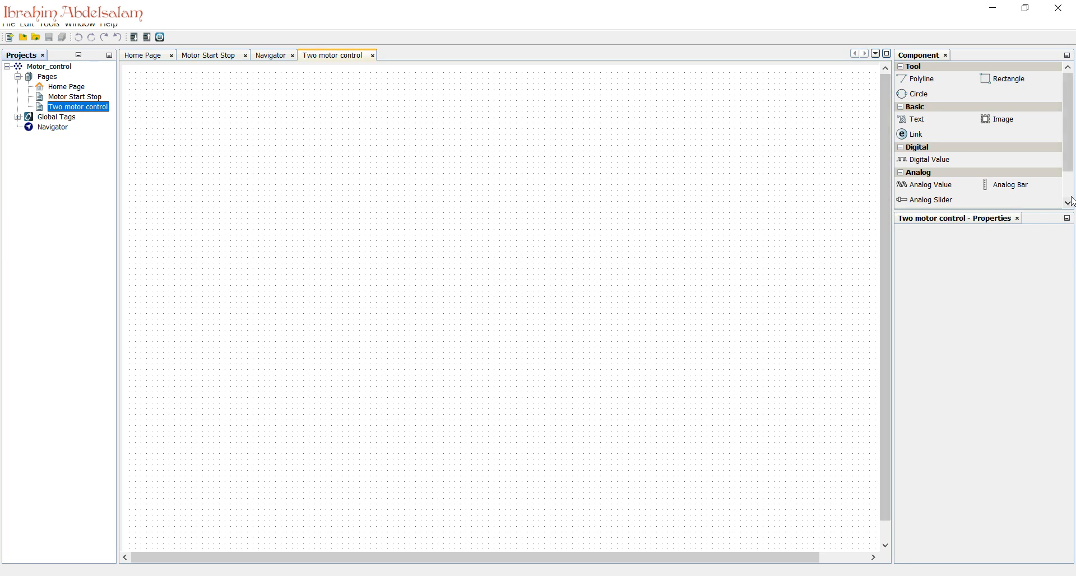
Add a navigator item between Motor Start Stop and LOG OFF, and link it to the Two motor control page
click(51, 127)
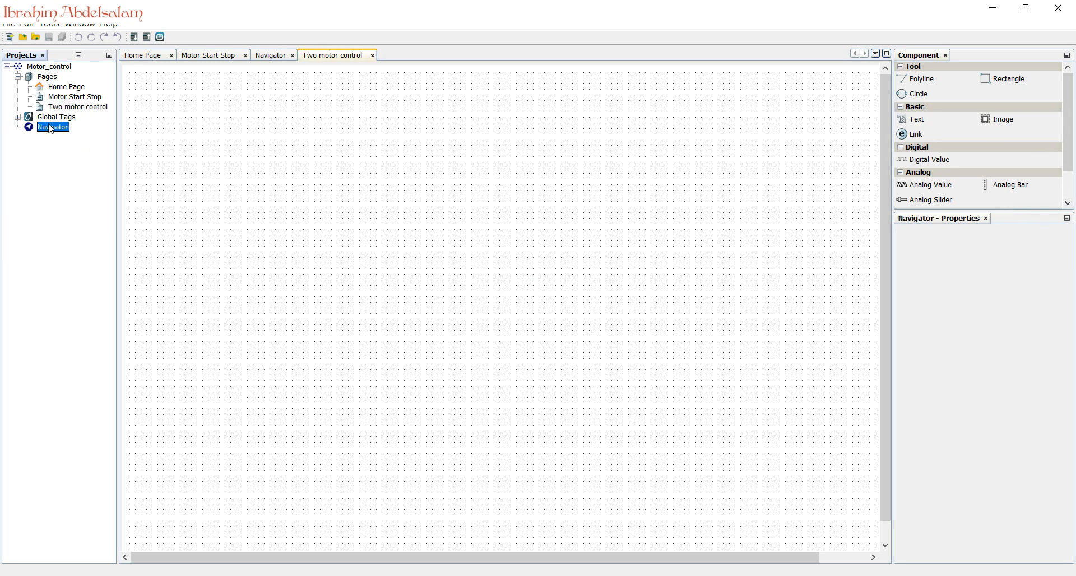
click(263, 55)
drag(963, 87, 679, 101)
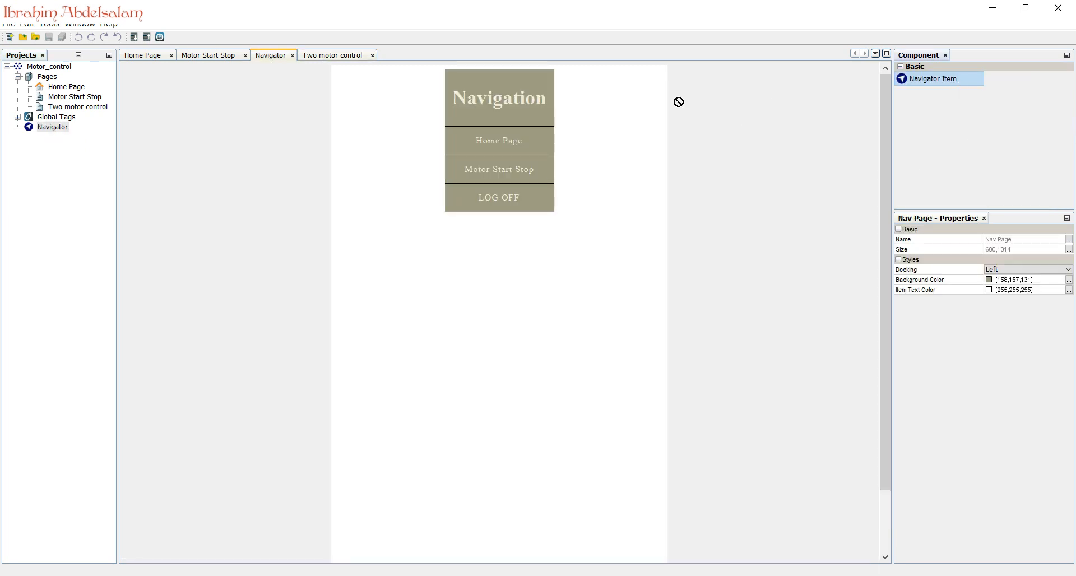
drag(506, 156, 505, 157)
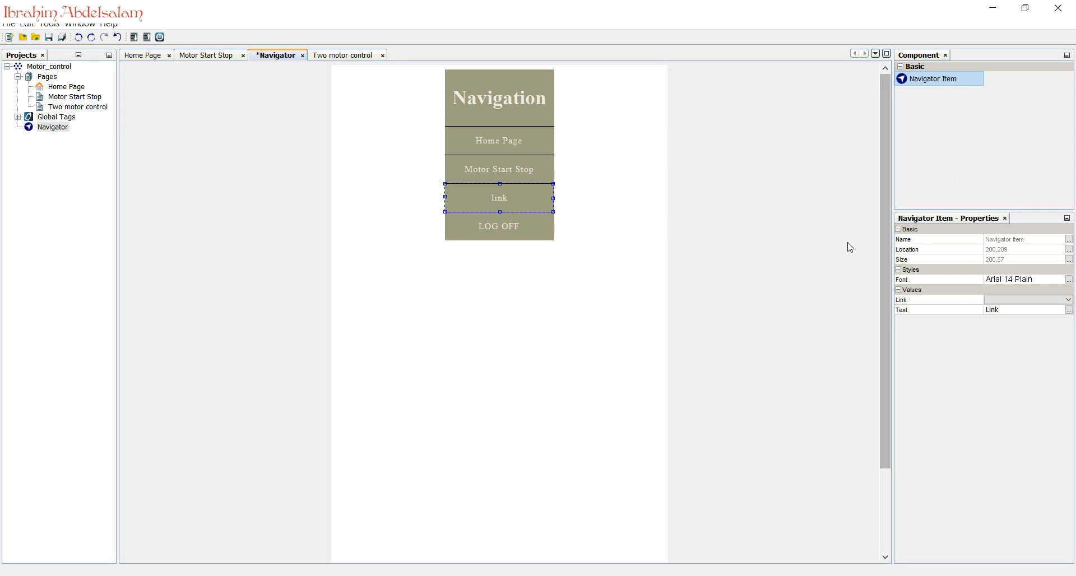
click(1068, 300)
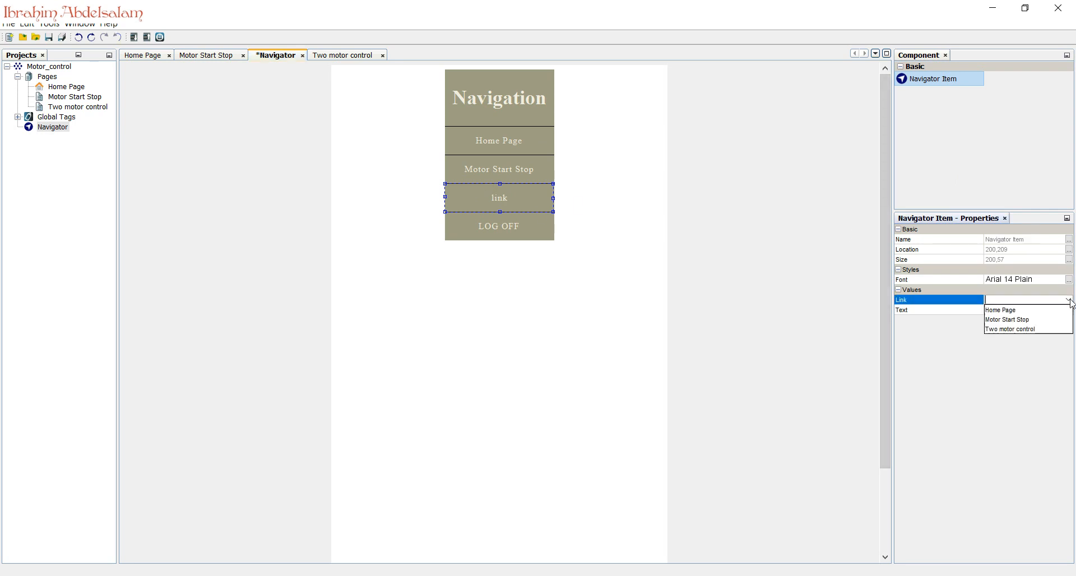
click(1050, 329)
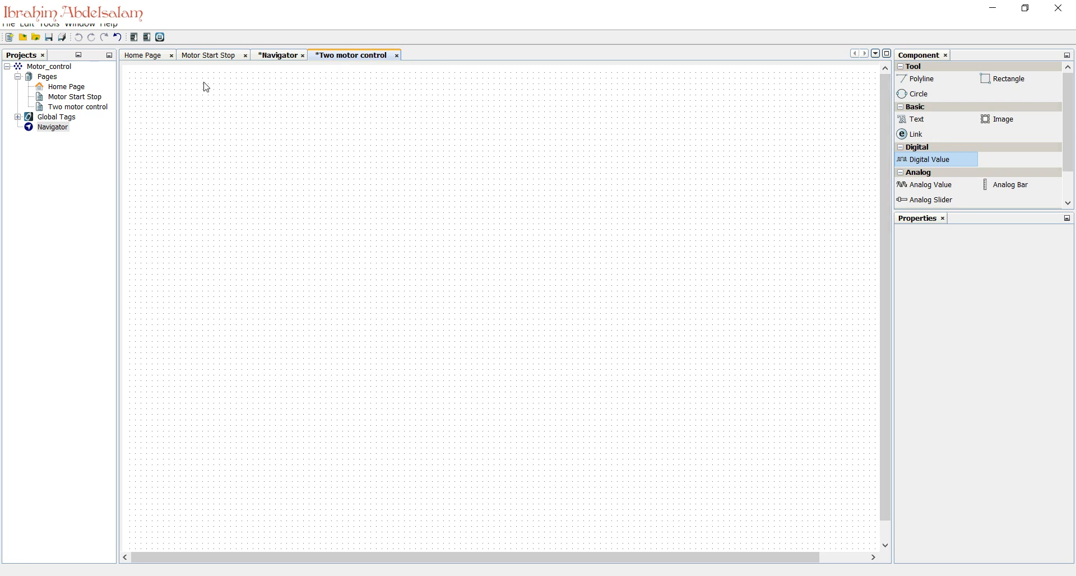
Place three Digital Value components on the Two motor control page
drag(950, 155, 278, 185)
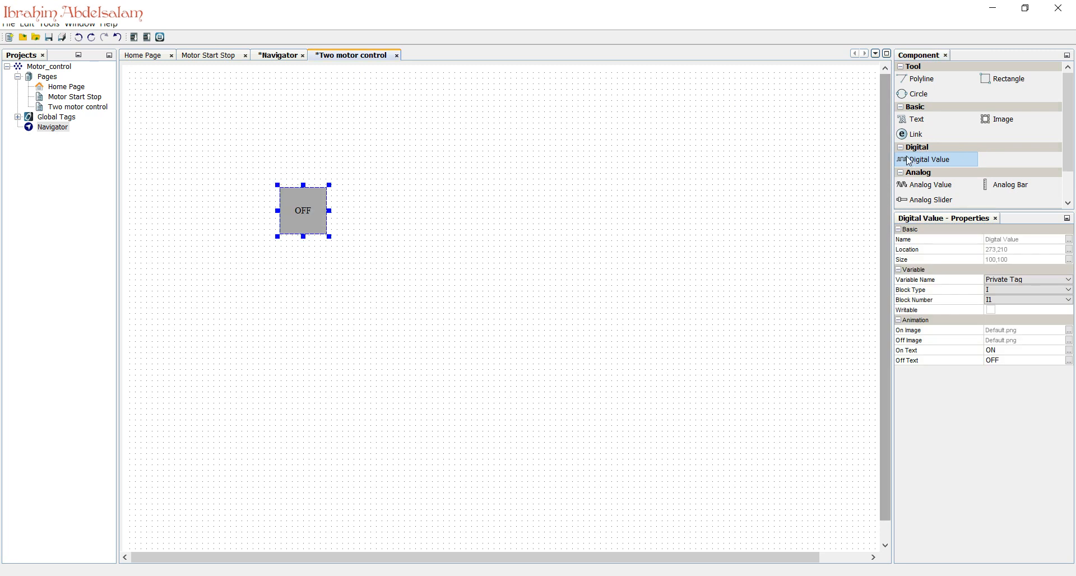
drag(912, 162, 394, 268)
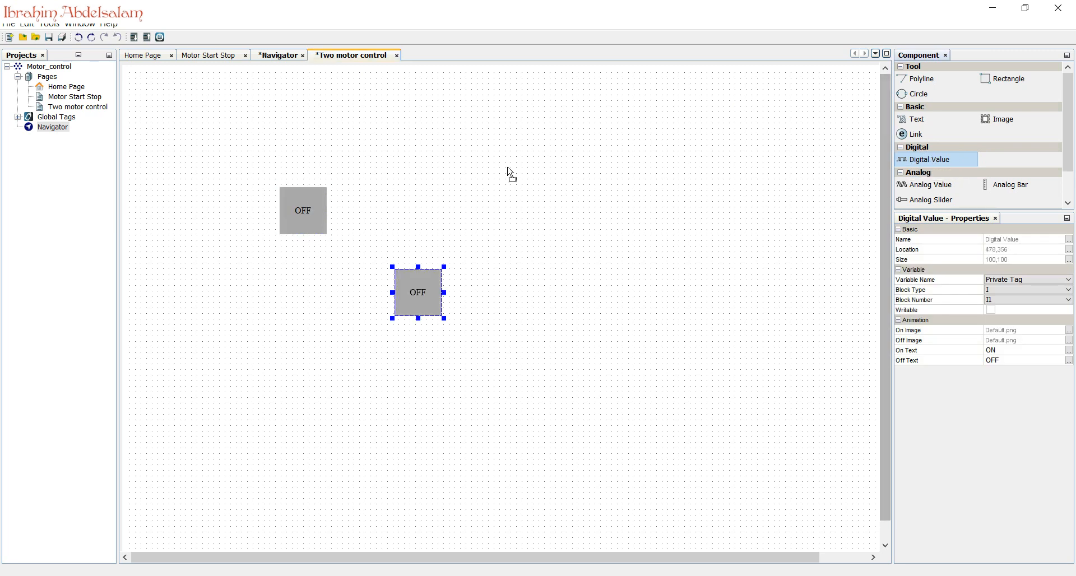
drag(511, 201, 512, 203)
Arrange the three digital values in a triangle, with two level at the top and the third centred below them
drag(307, 232, 218, 223)
drag(428, 314, 324, 315)
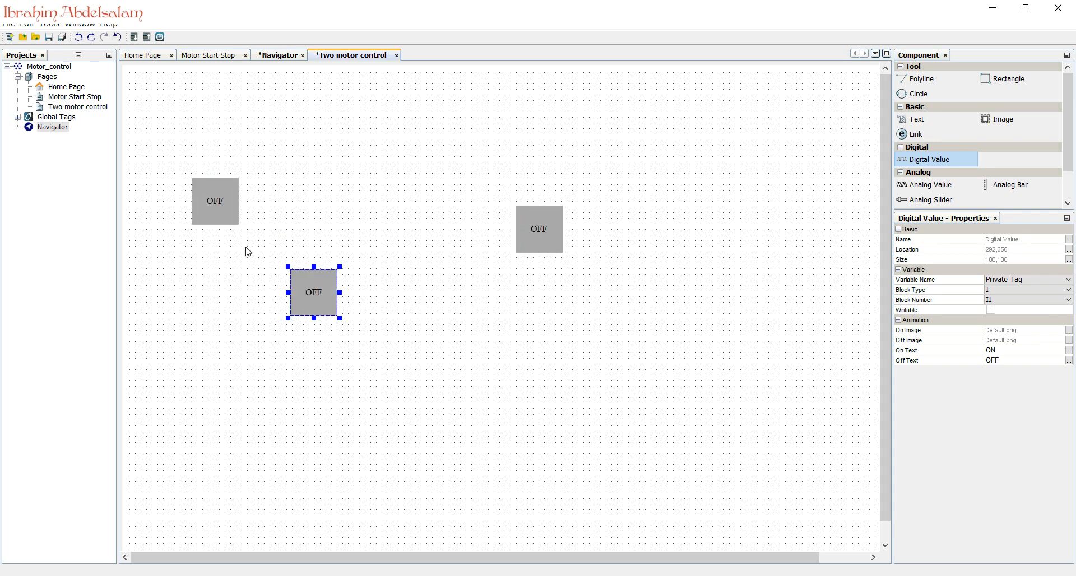
drag(550, 231, 435, 200)
drag(306, 294, 304, 286)
drag(227, 210, 230, 201)
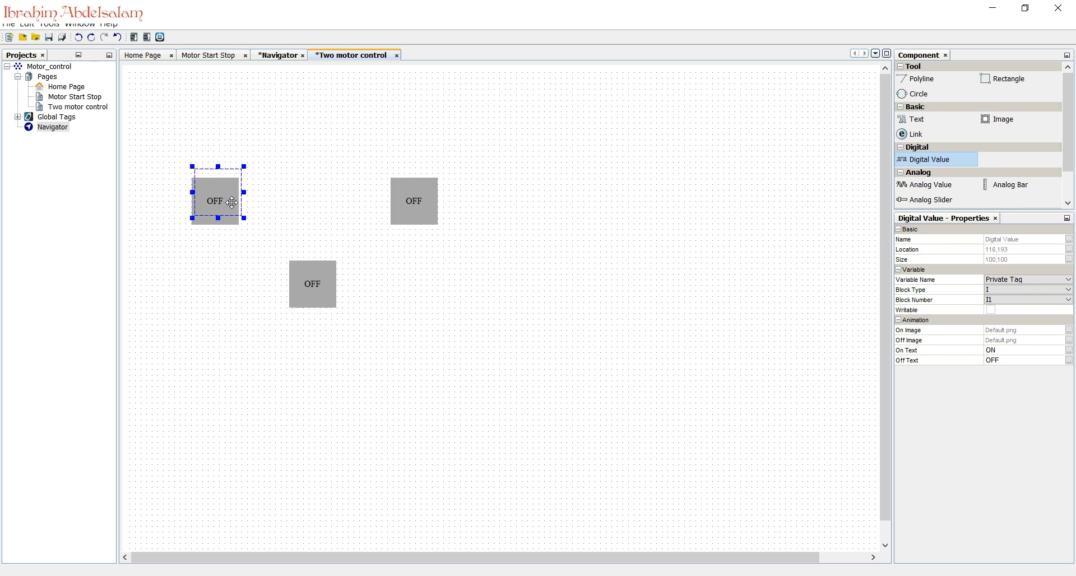
drag(406, 208, 405, 197)
Set the upper-left digital value's On Image to the teal left arrow, arrow_l_filled_c.png, from the FlowCharts library
click(218, 193)
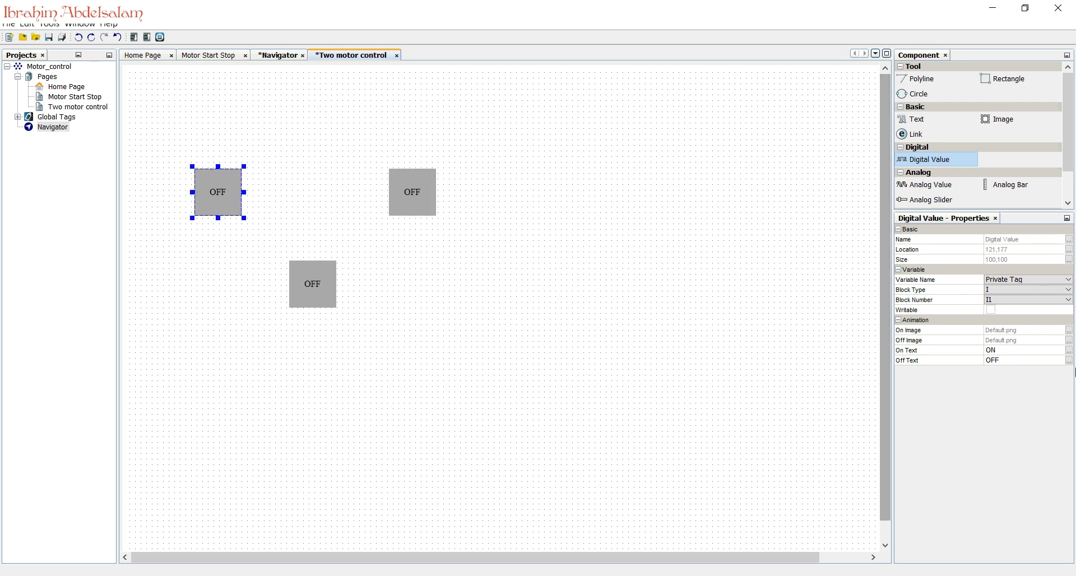
click(1070, 333)
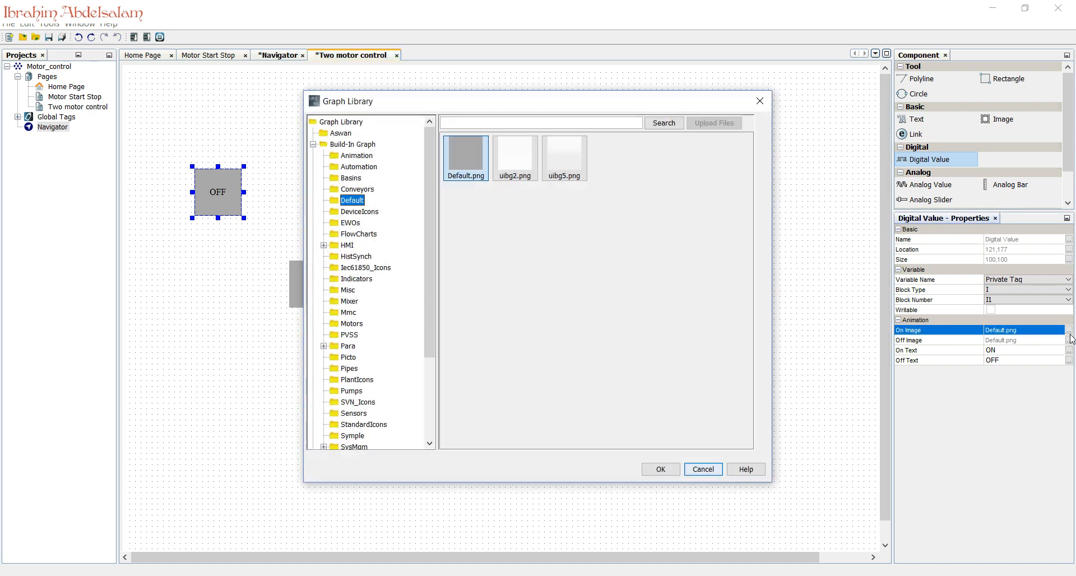
click(358, 236)
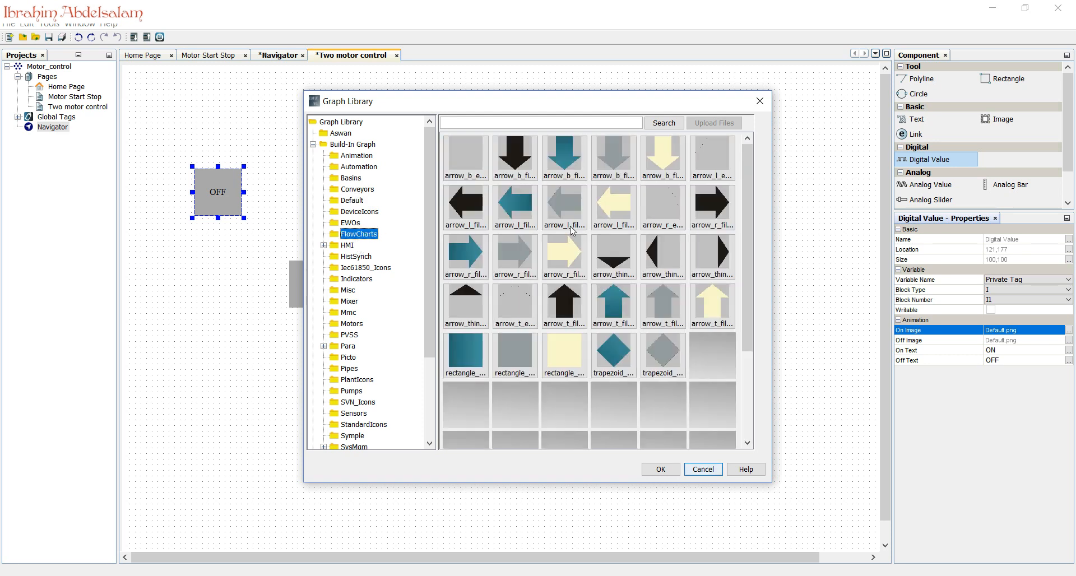
click(466, 206)
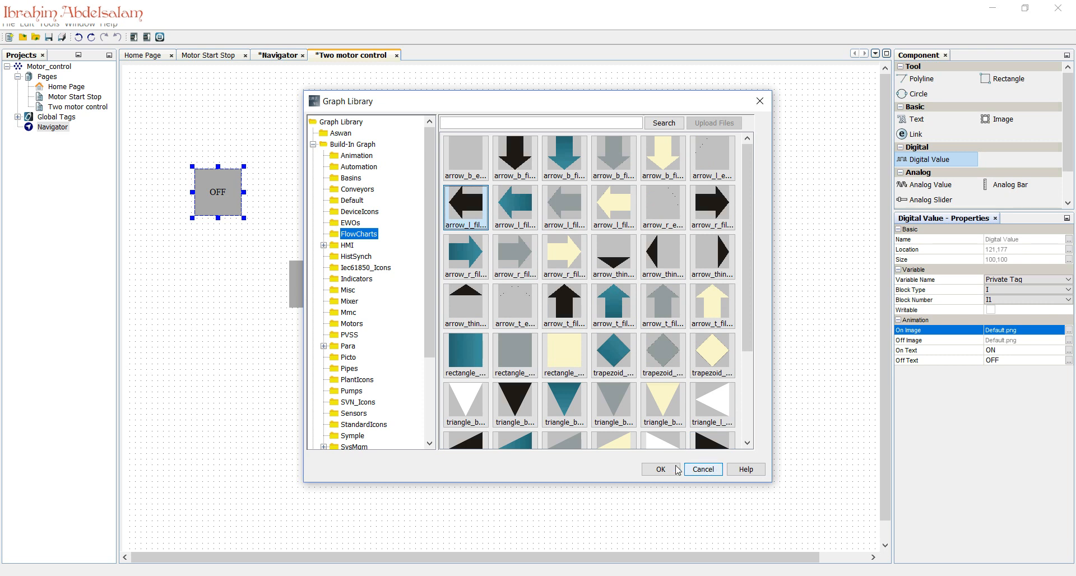
click(516, 206)
click(662, 469)
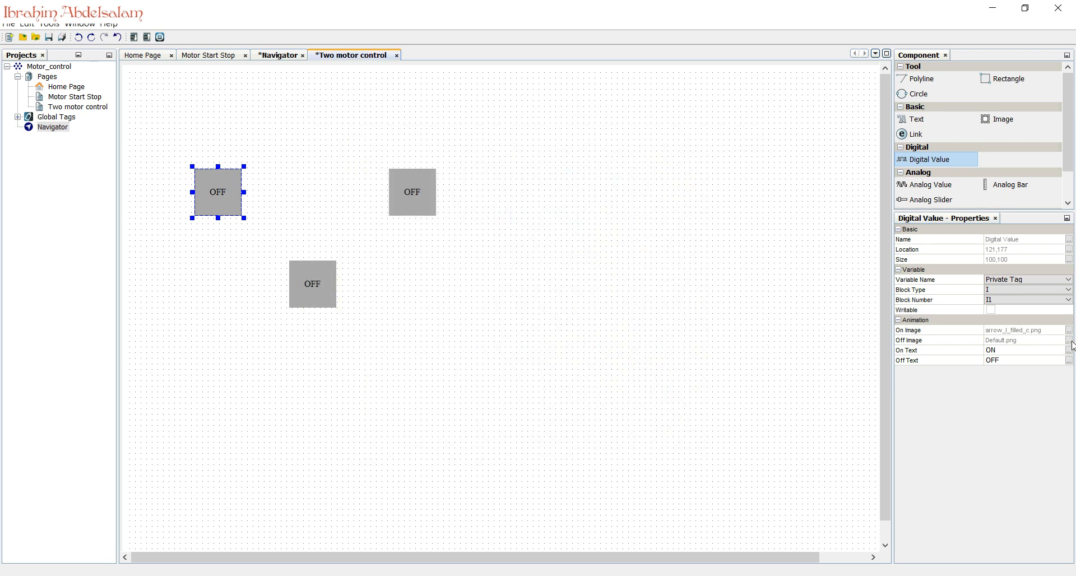
Set the upper-left digital value's Off Image to the black left arrow, arrow_l_filled_b.png, from the FlowCharts library
click(1069, 341)
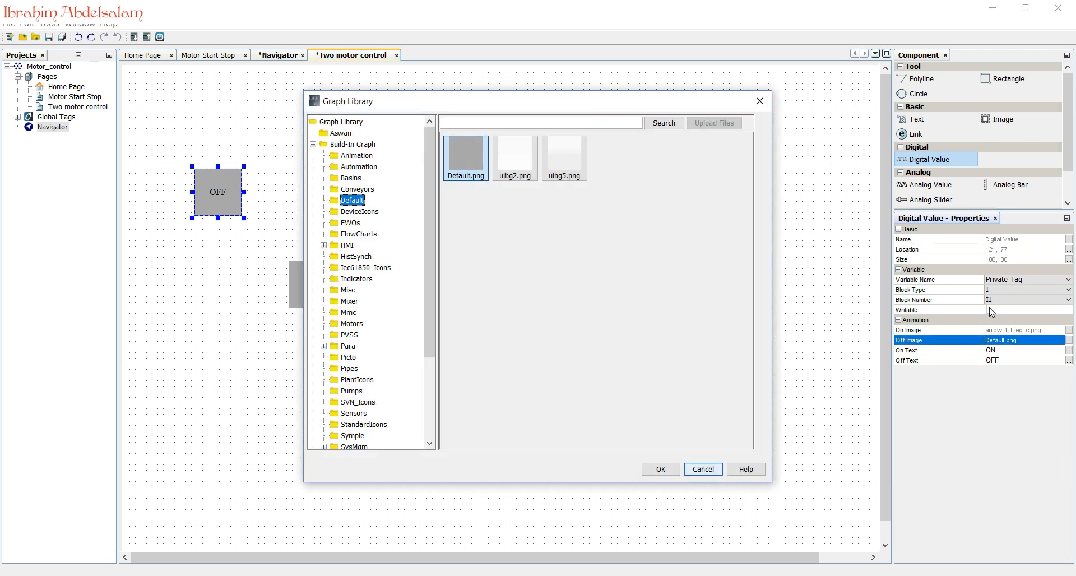
click(353, 236)
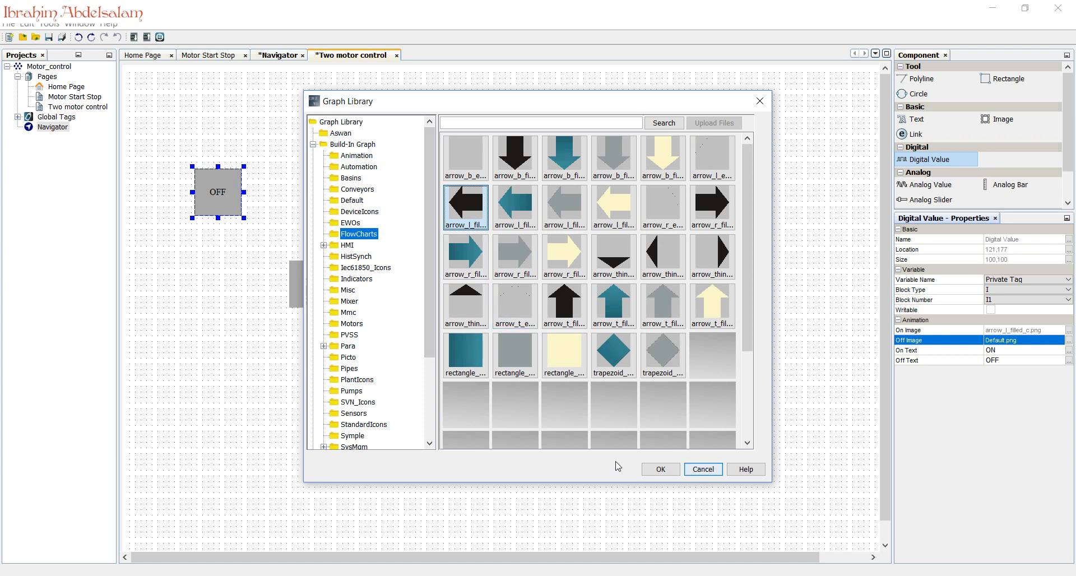
click(655, 469)
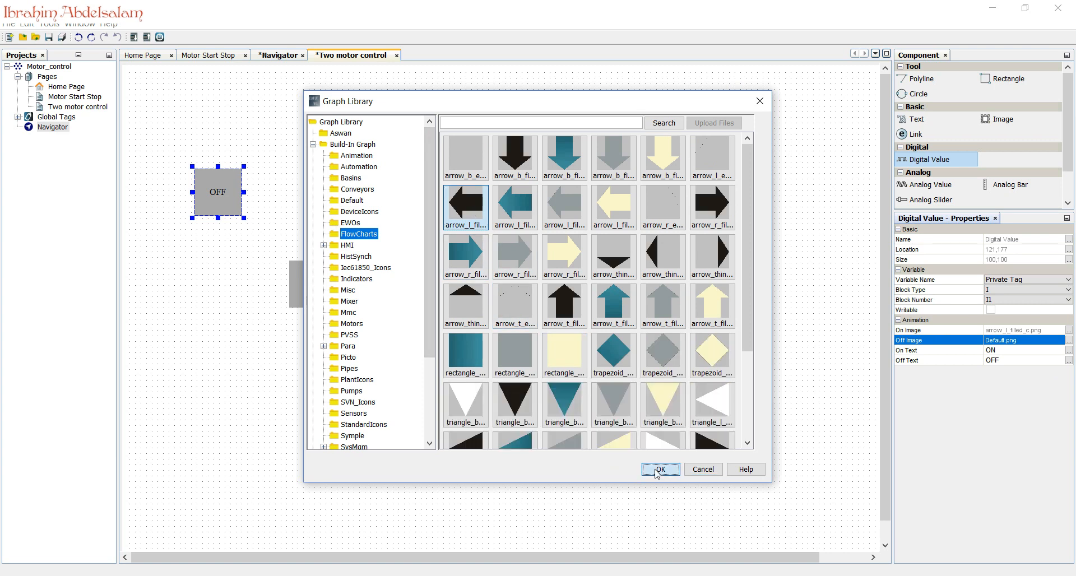
click(125, 197)
click(199, 200)
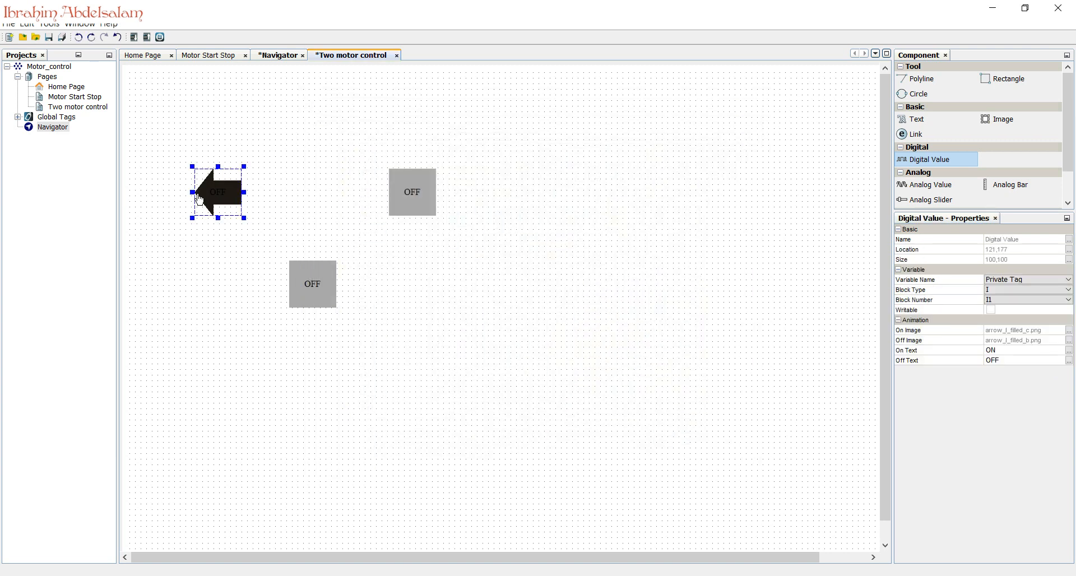
Assign the left-arrow digital value to the Cursor Key block type with block number C3
click(1045, 289)
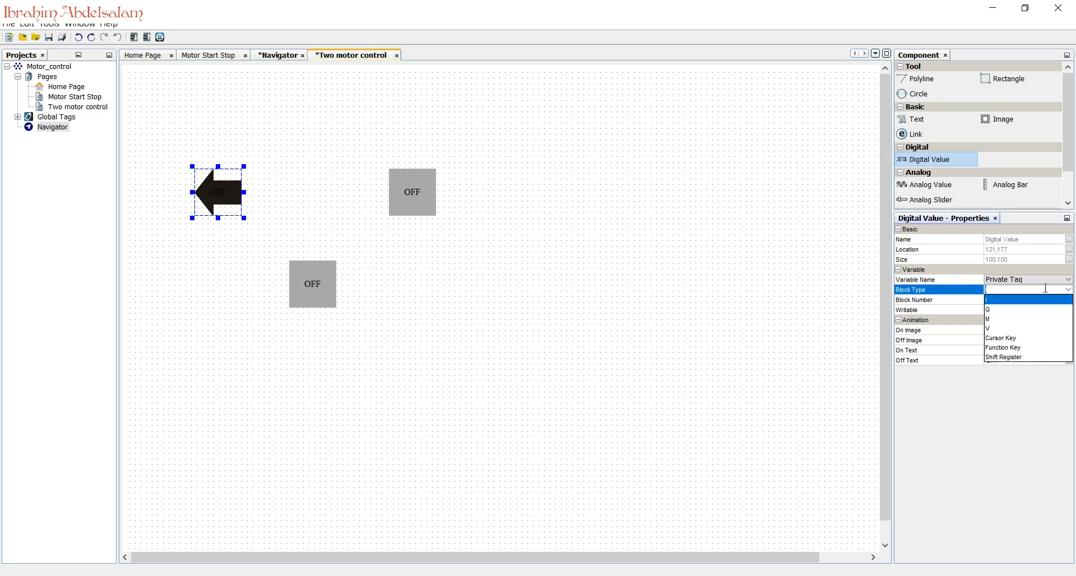
click(1051, 338)
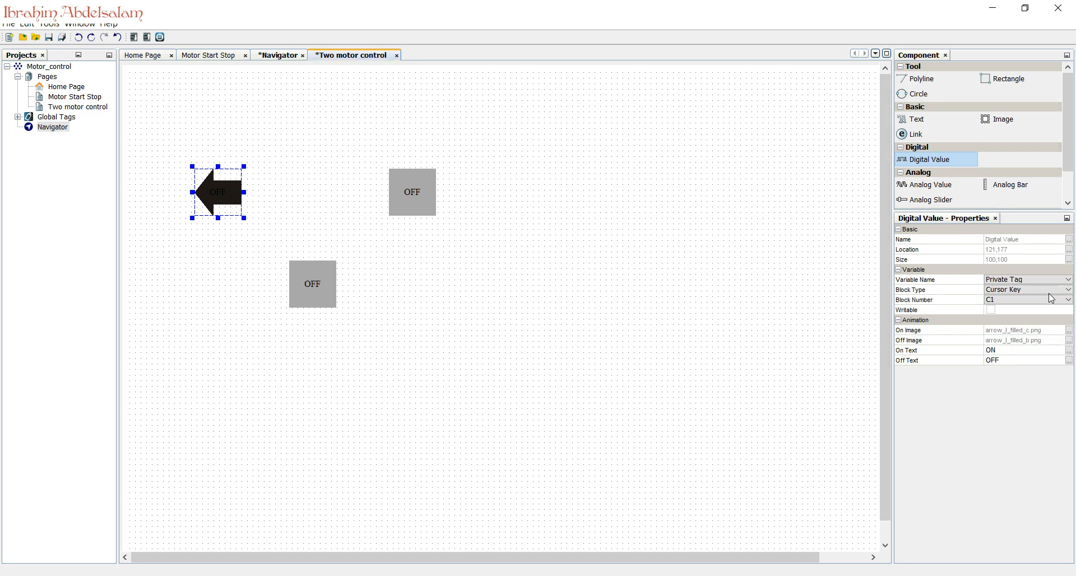
click(1053, 301)
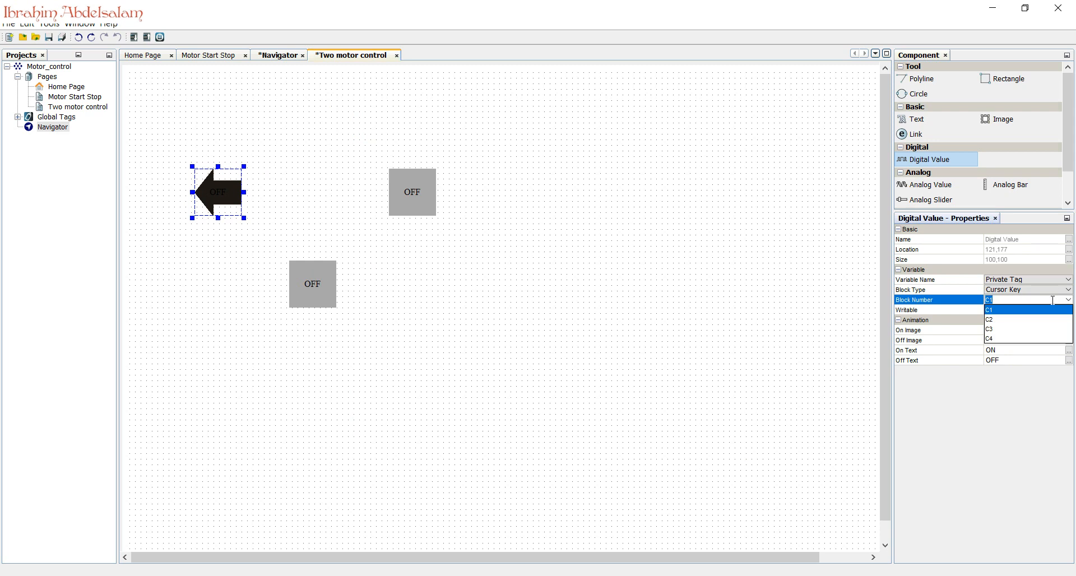
click(791, 120)
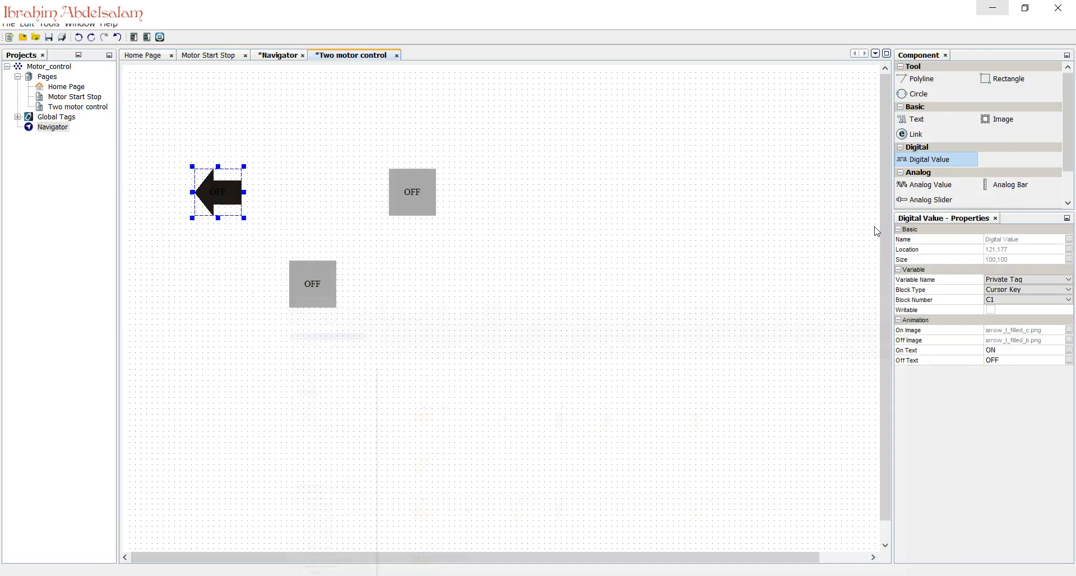
click(992, 8)
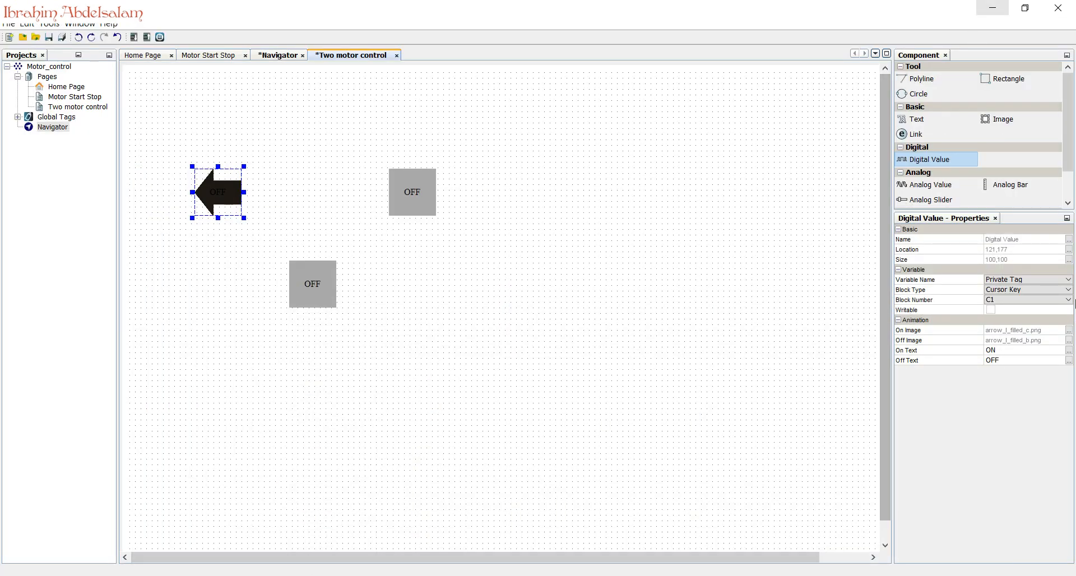
click(1068, 300)
click(1019, 330)
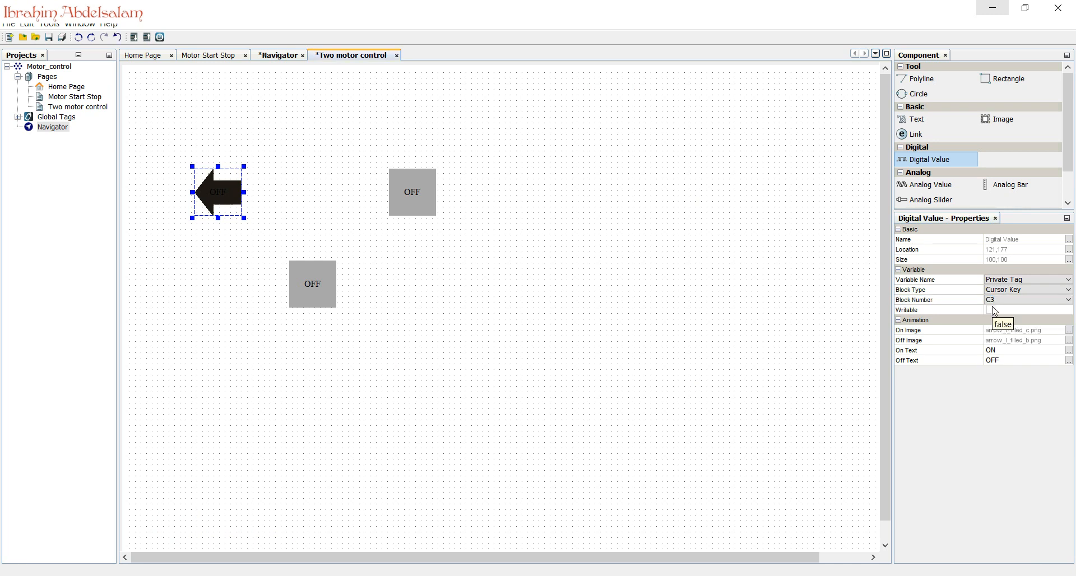
click(995, 311)
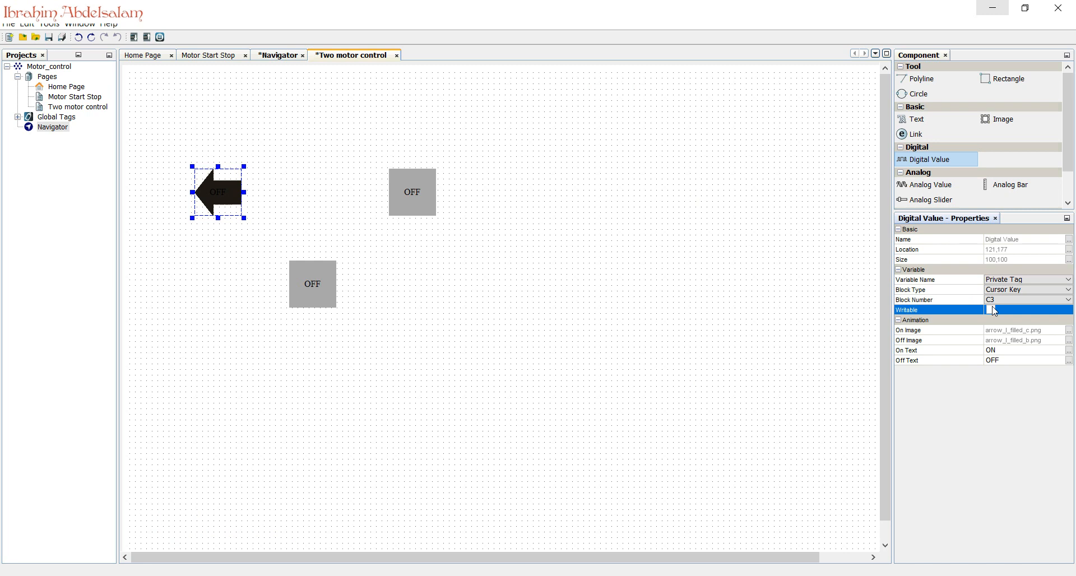
Set both the On Text and the Off Text of the left-arrow digital value to Left Cursor
click(1020, 350)
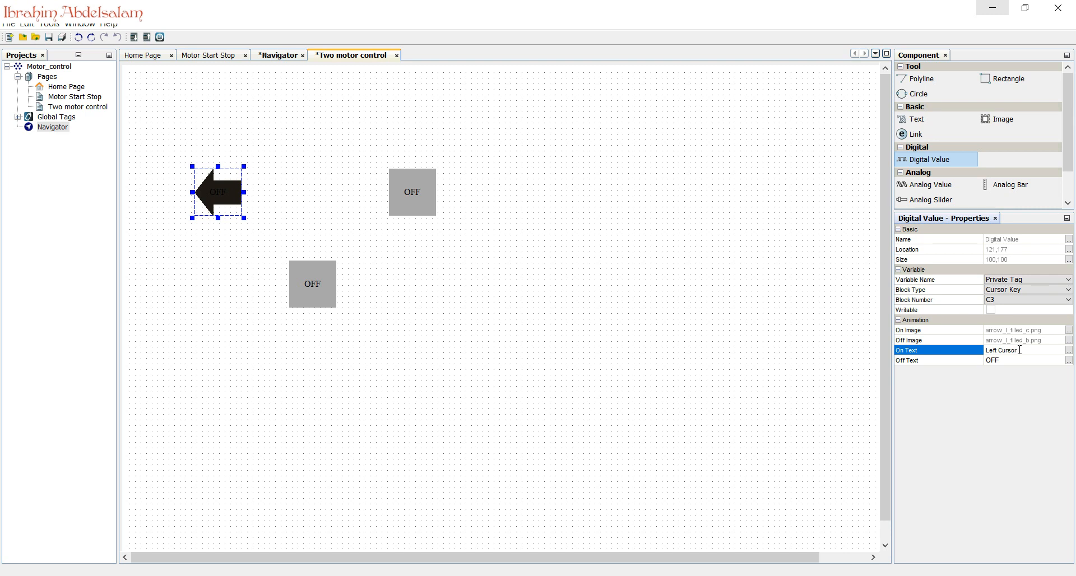
triple_click(1020, 350)
click(1014, 342)
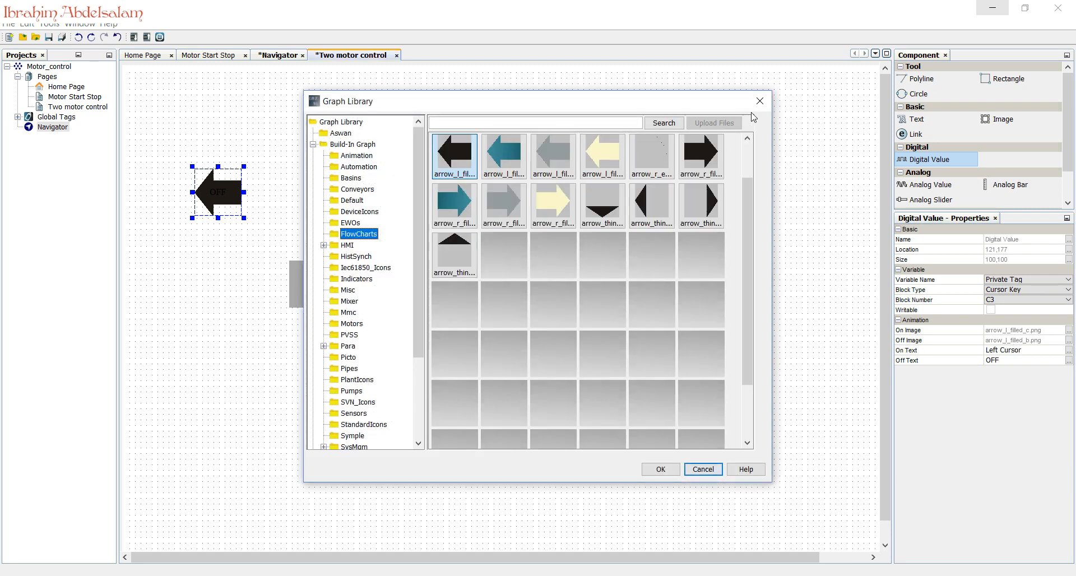
click(760, 102)
click(998, 352)
click(1008, 352)
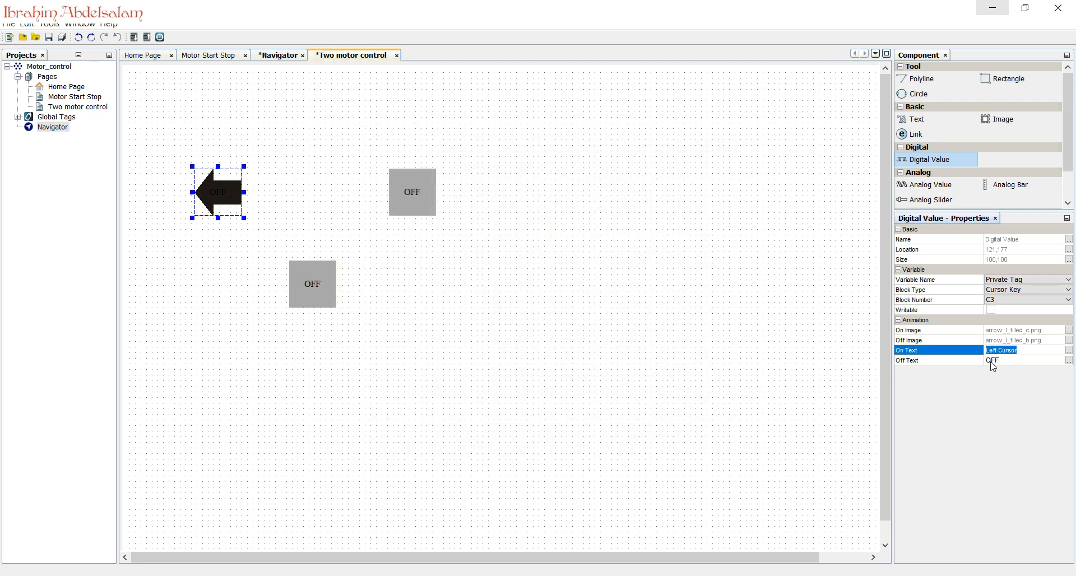
key(ctrl+c)
click(992, 360)
key(ctrl+v)
click(610, 386)
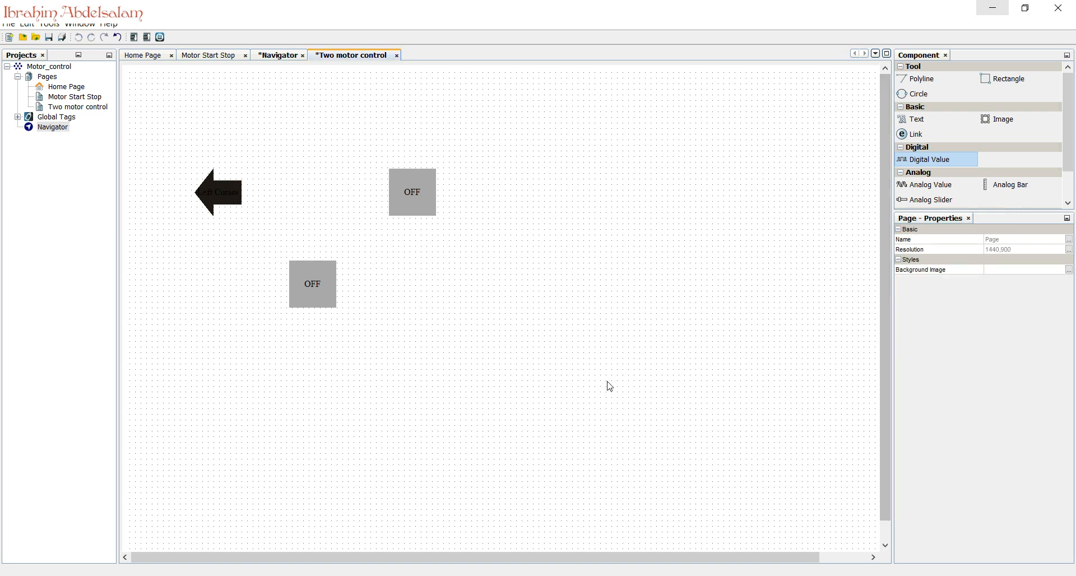
Enlarge the left arrow so its label fits, setting its size to 150 wide and 120 high
click(214, 200)
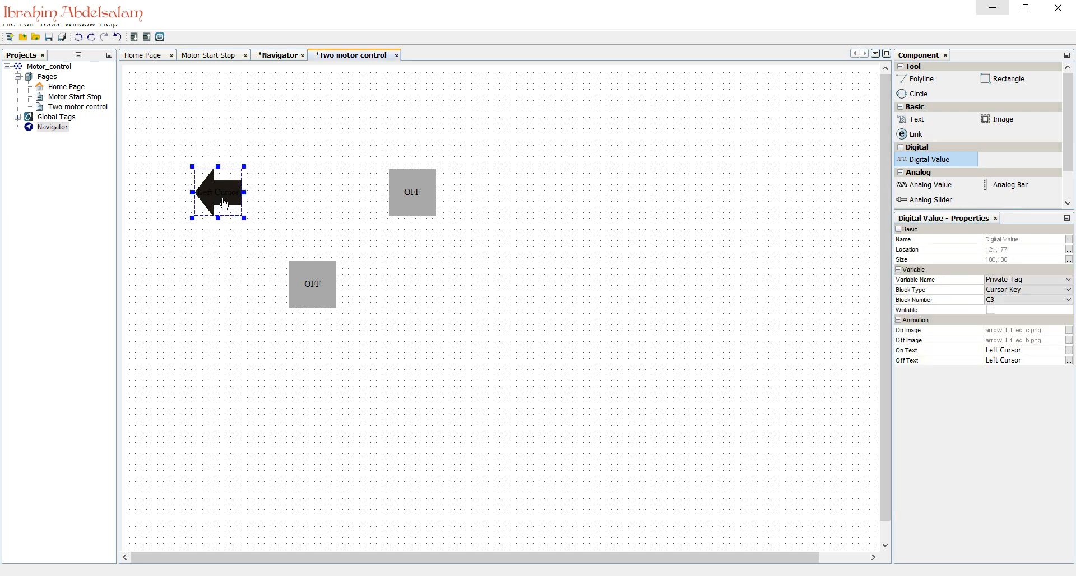
drag(242, 218, 273, 231)
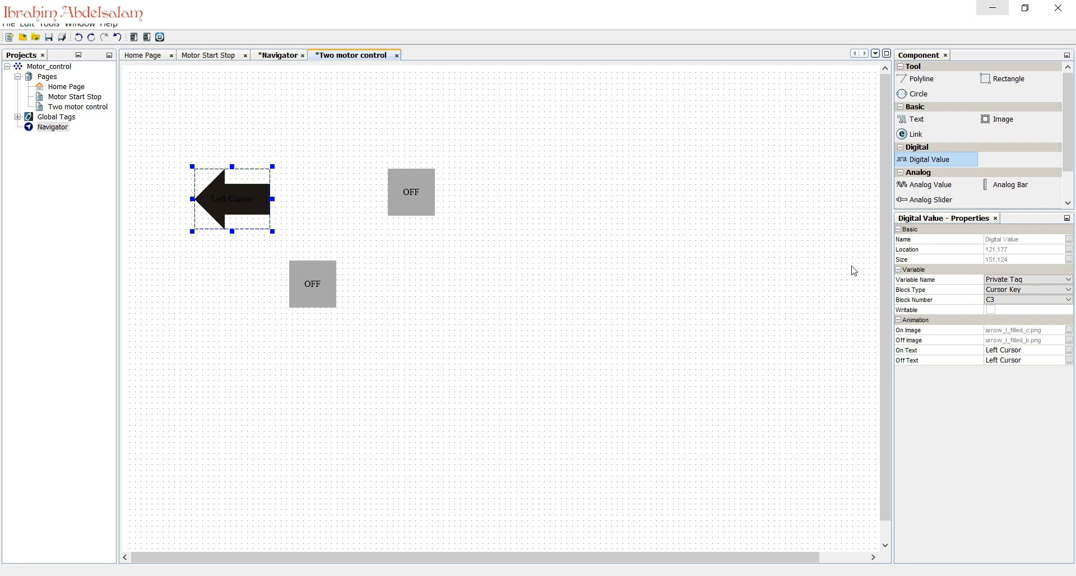
click(1069, 260)
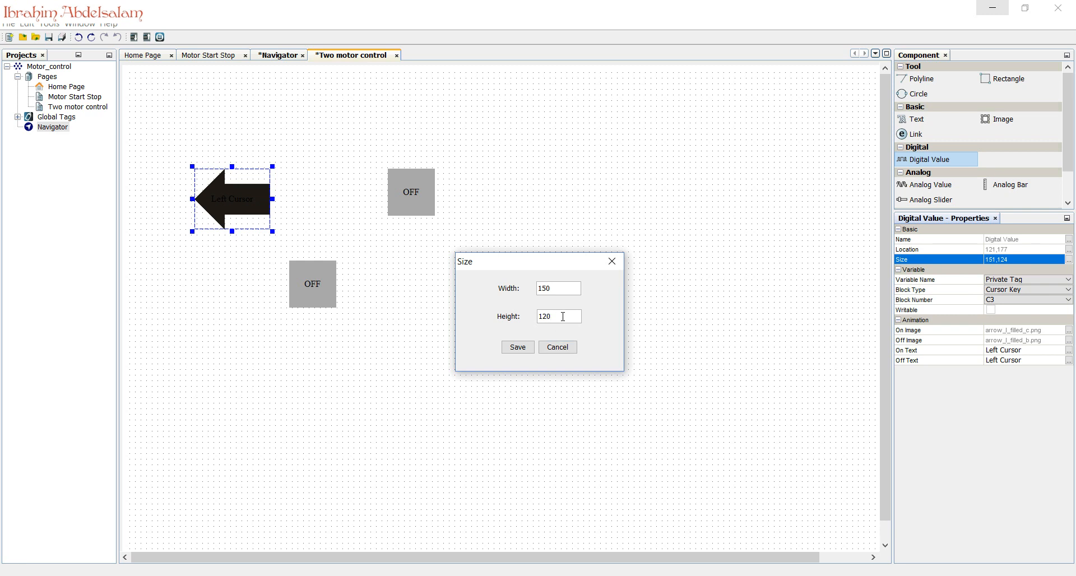
click(517, 348)
click(476, 289)
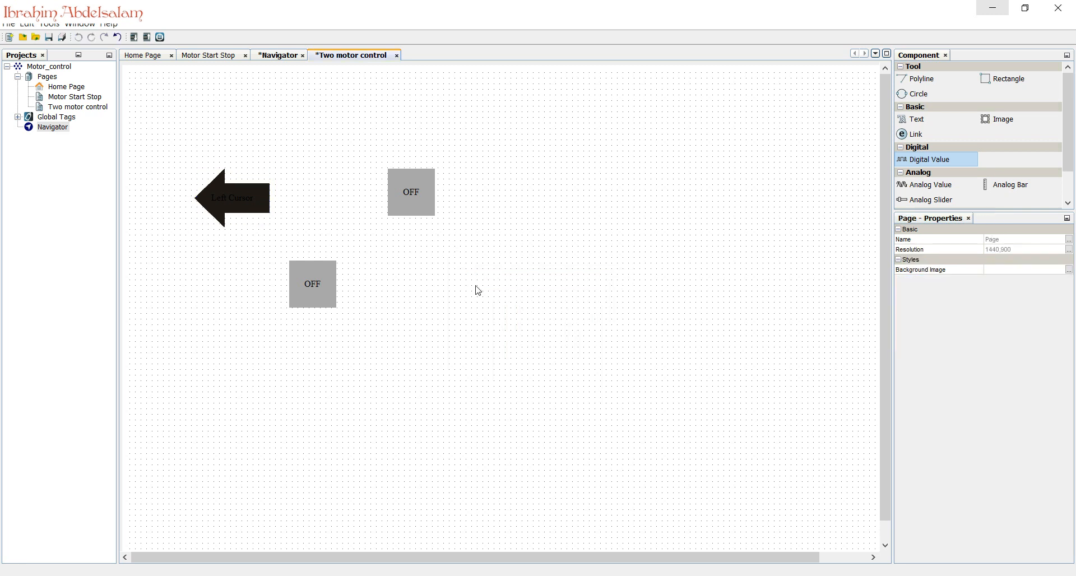
Move the upper-right digital value closer to the left arrow, roughly level with its label
drag(420, 196, 372, 201)
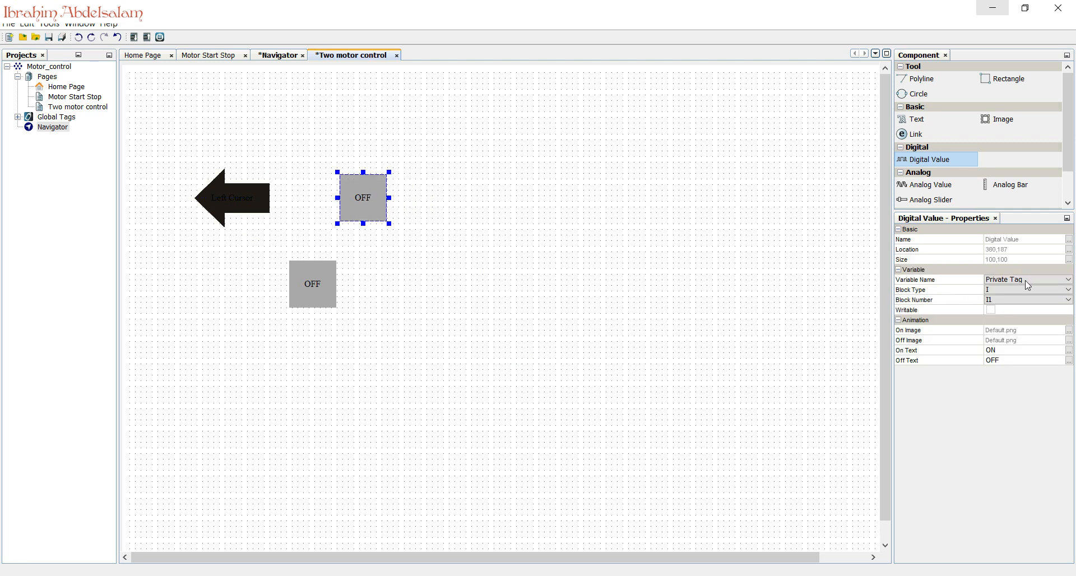
Resize the digital value beside the left arrow to 150 wide and 120 high
click(1070, 259)
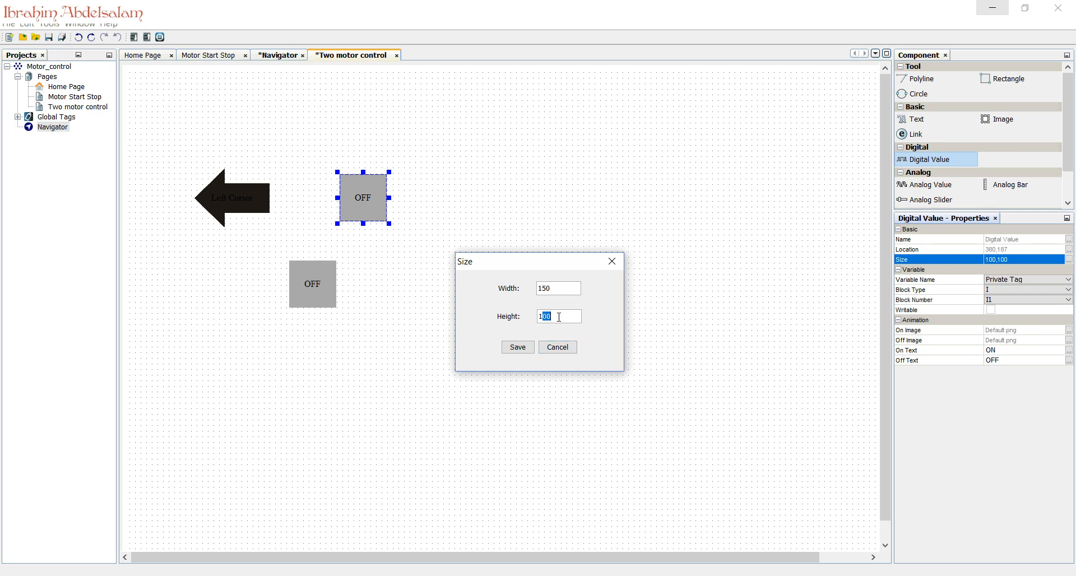
click(517, 352)
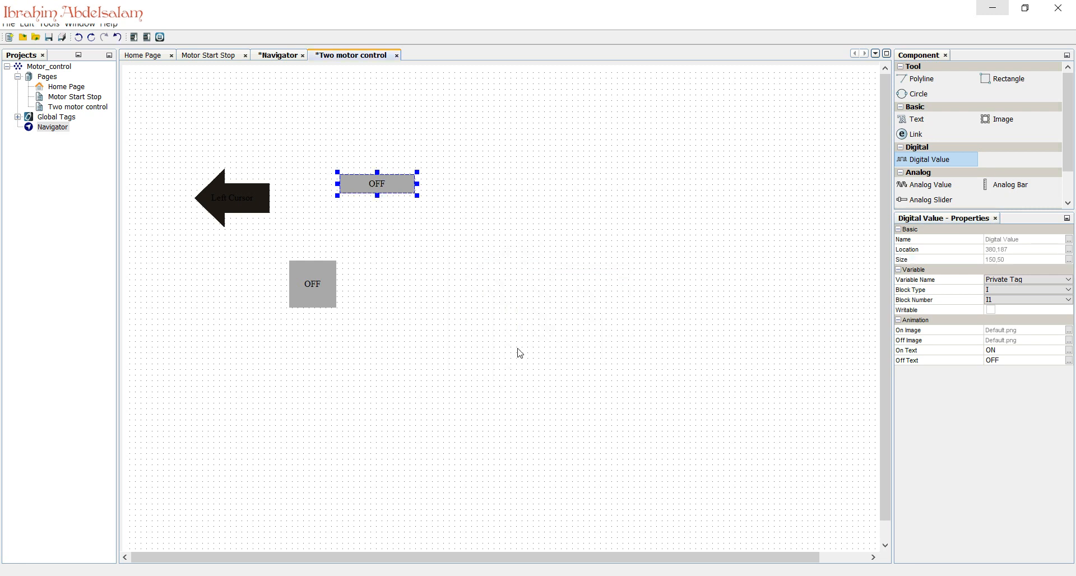
click(1069, 260)
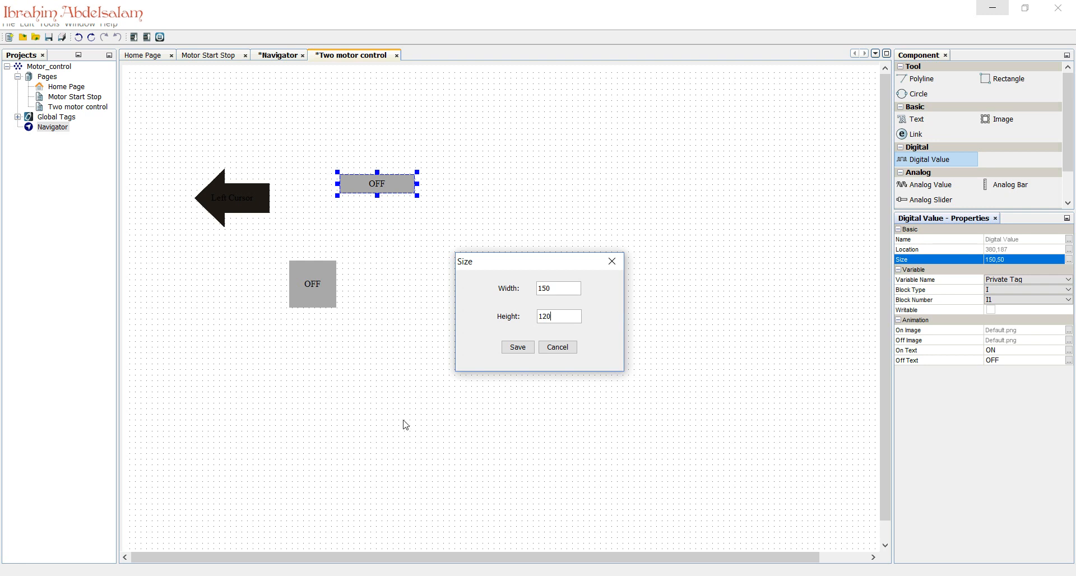
click(513, 350)
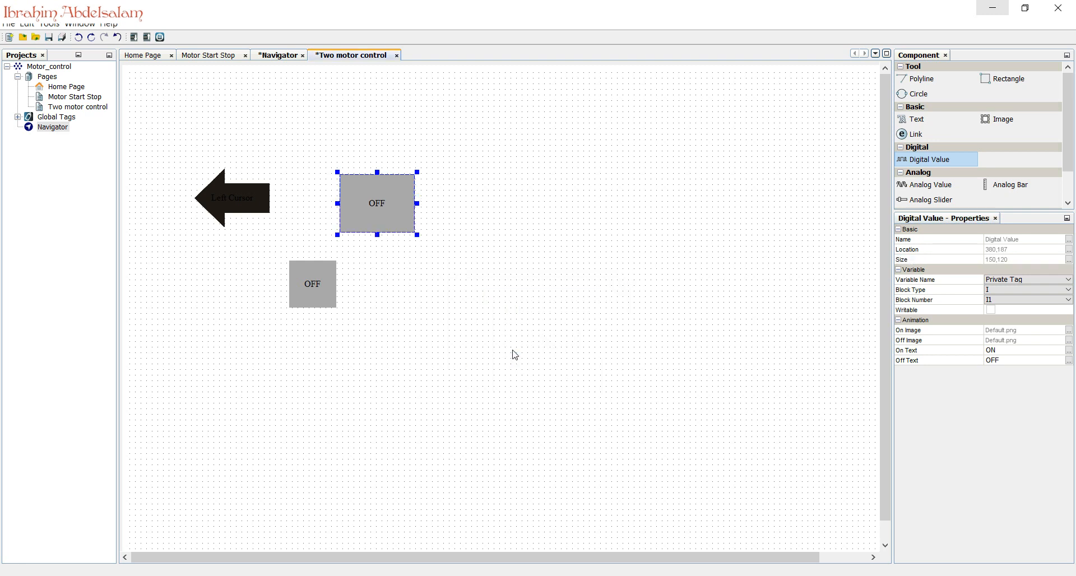
Assign the right-hand digital value to the Cursor Key block type with block number C4
click(1073, 291)
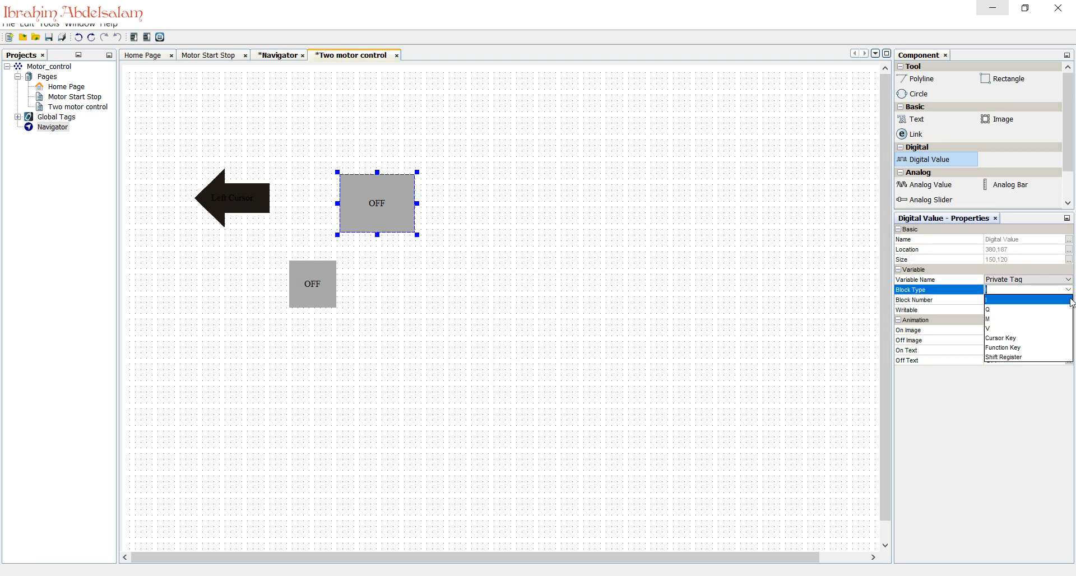
click(1059, 339)
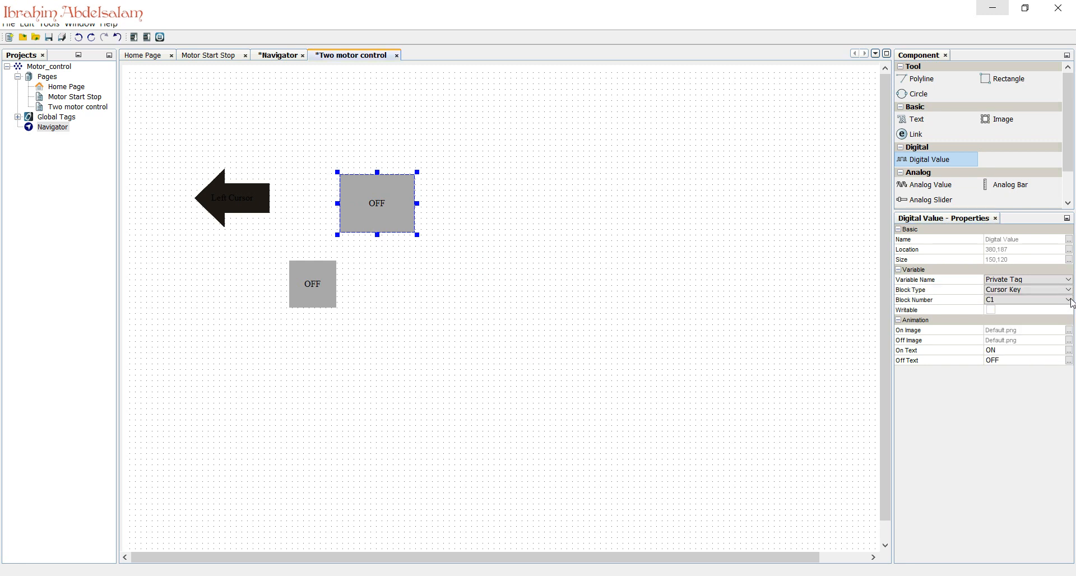
click(1073, 301)
click(1059, 342)
Give the right-hand digital value FlowCharts library images: a teal right arrow as On Image and a black right arrow as Off Image
click(1069, 331)
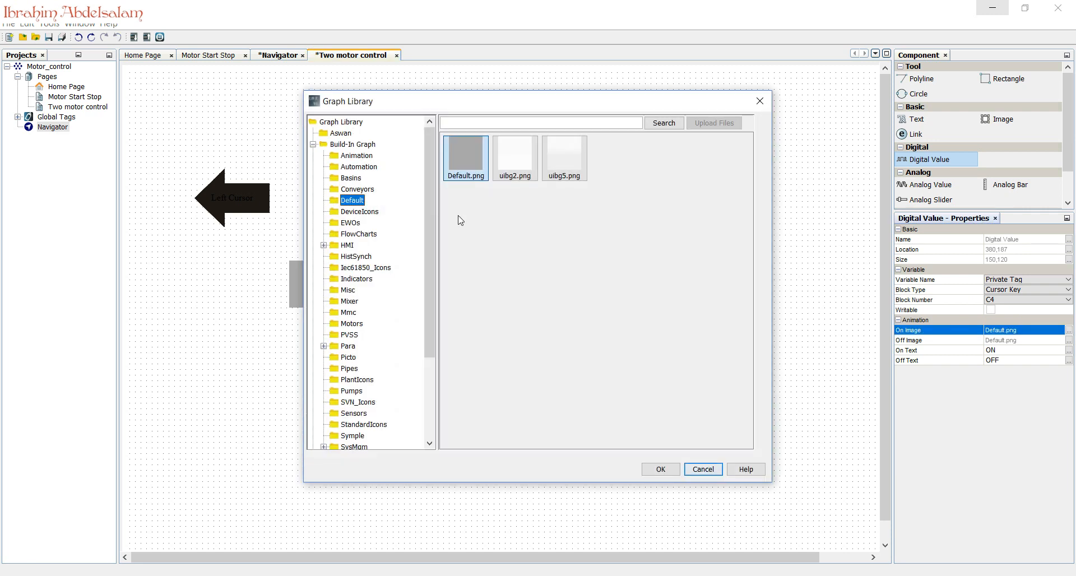
click(359, 235)
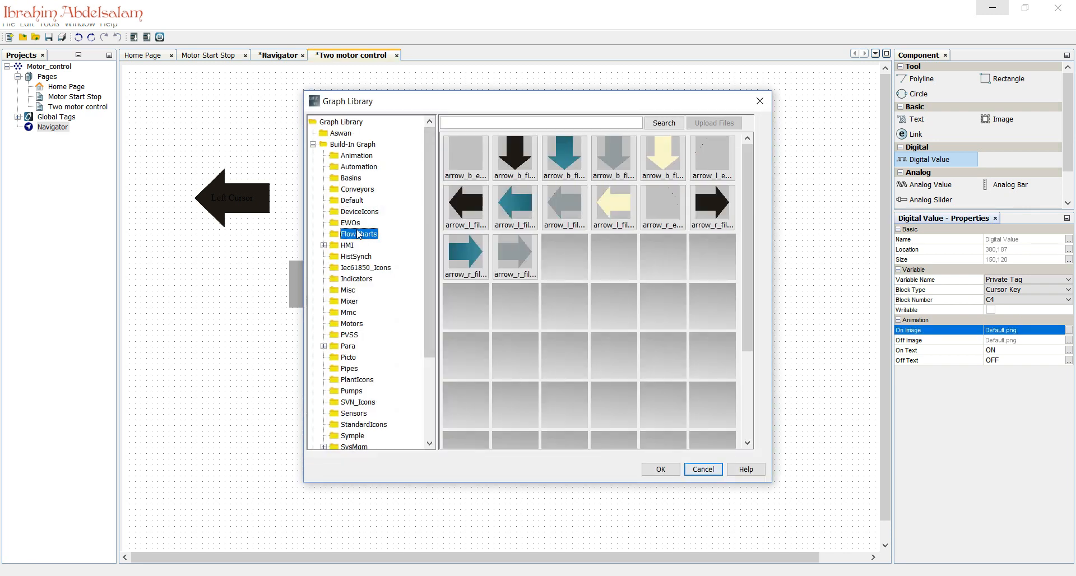
click(465, 255)
click(661, 469)
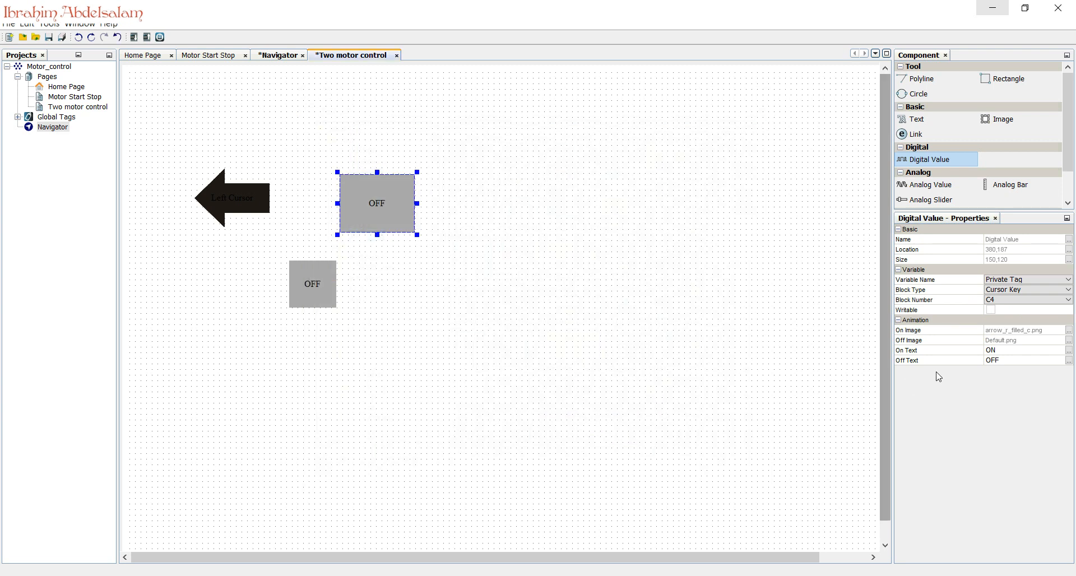
click(1069, 340)
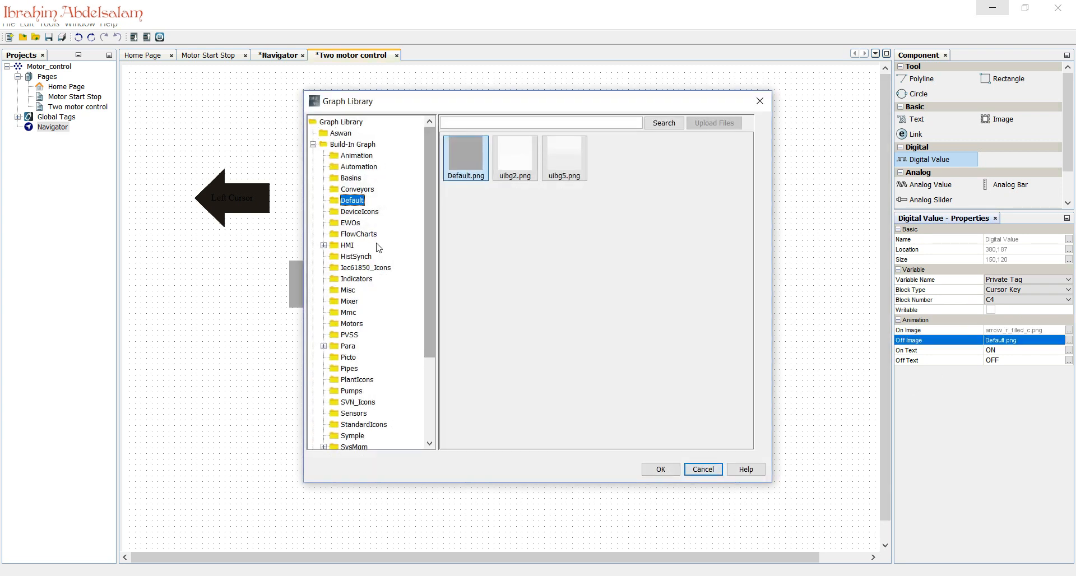
click(365, 236)
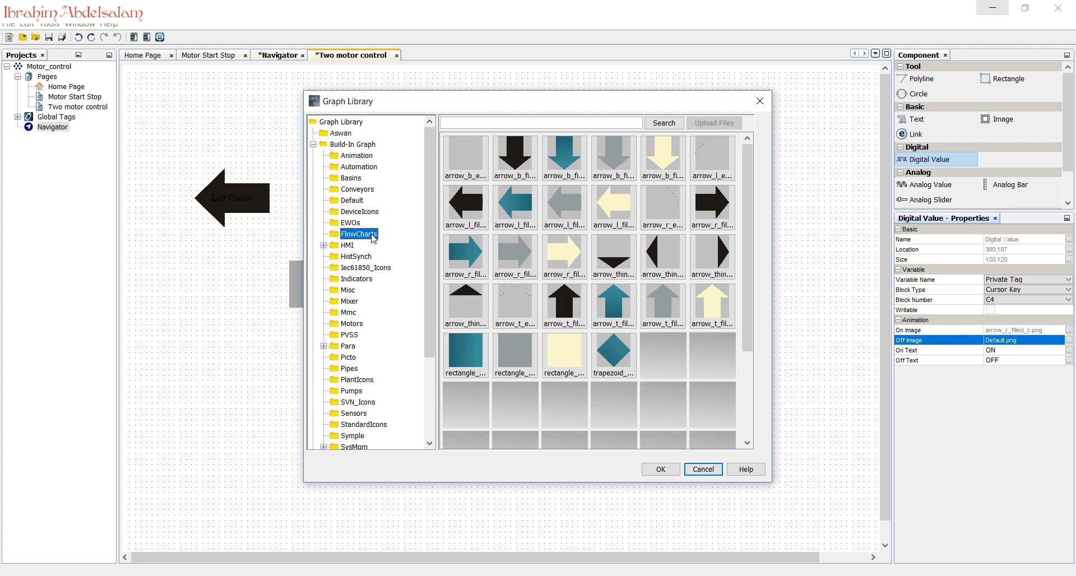
click(712, 206)
click(662, 470)
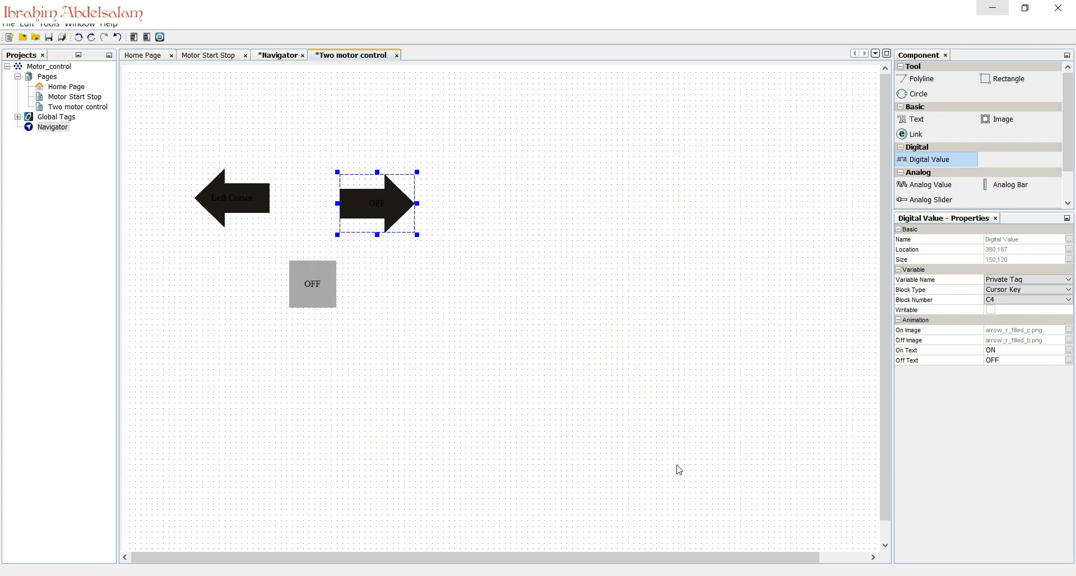
Set both the On Text and the Off Text of the right arrow's digital value to Right Cursor
click(822, 319)
click(997, 351)
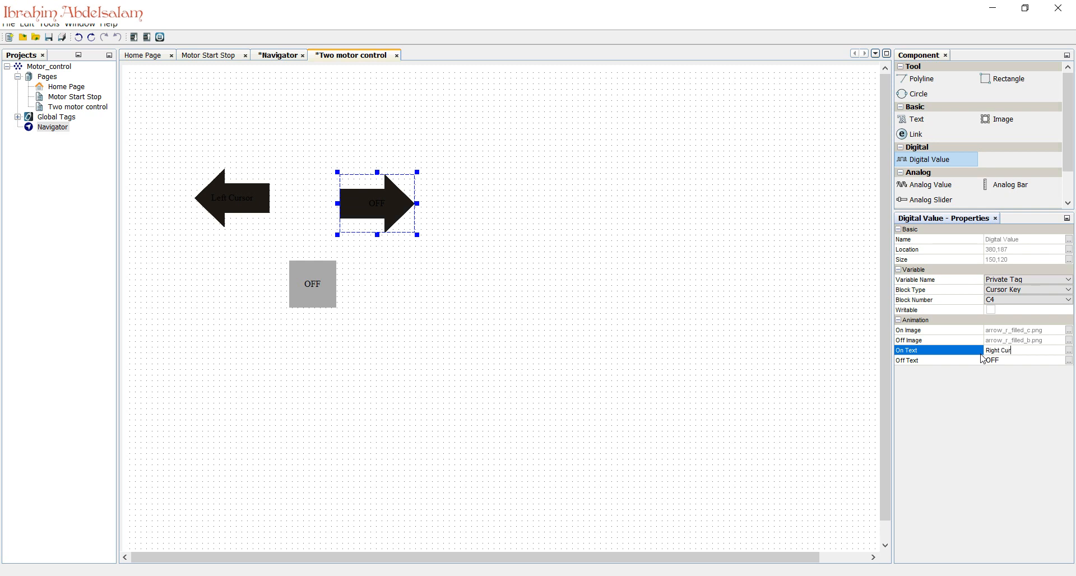
text(sor)
Resize the digital value below the two arrows to 150 wide and 120 high
click(320, 276)
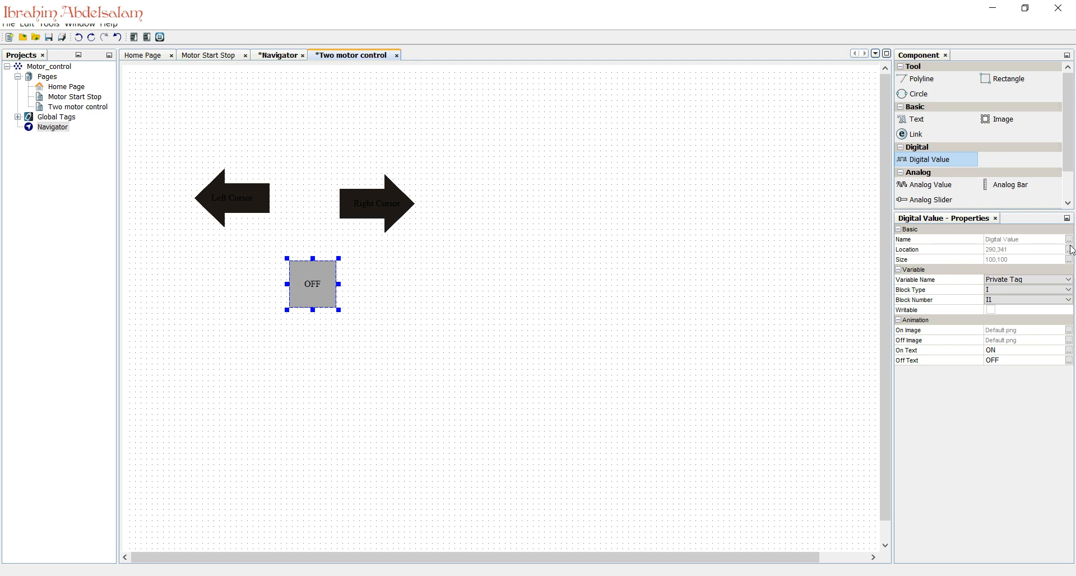
click(1069, 260)
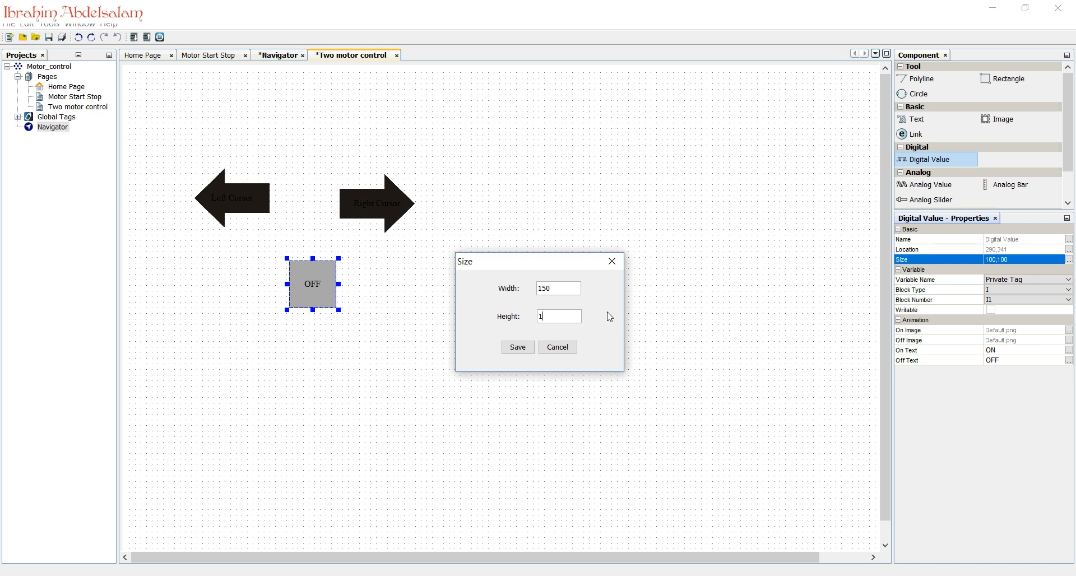
click(524, 348)
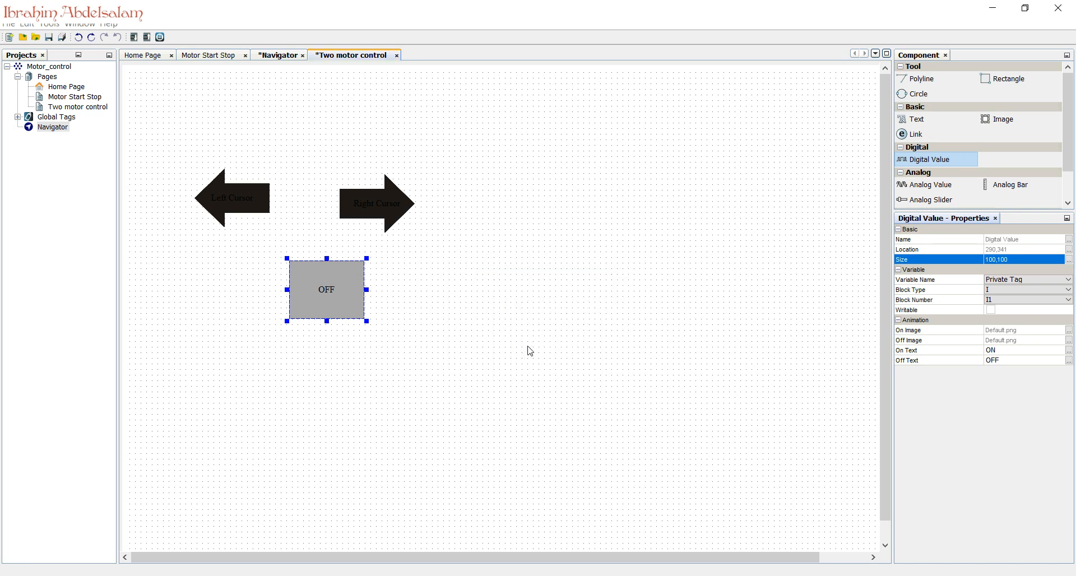
Assign the lower digital value to the Cursor Key block type with block number C2, and label it Down Cursor
click(1069, 290)
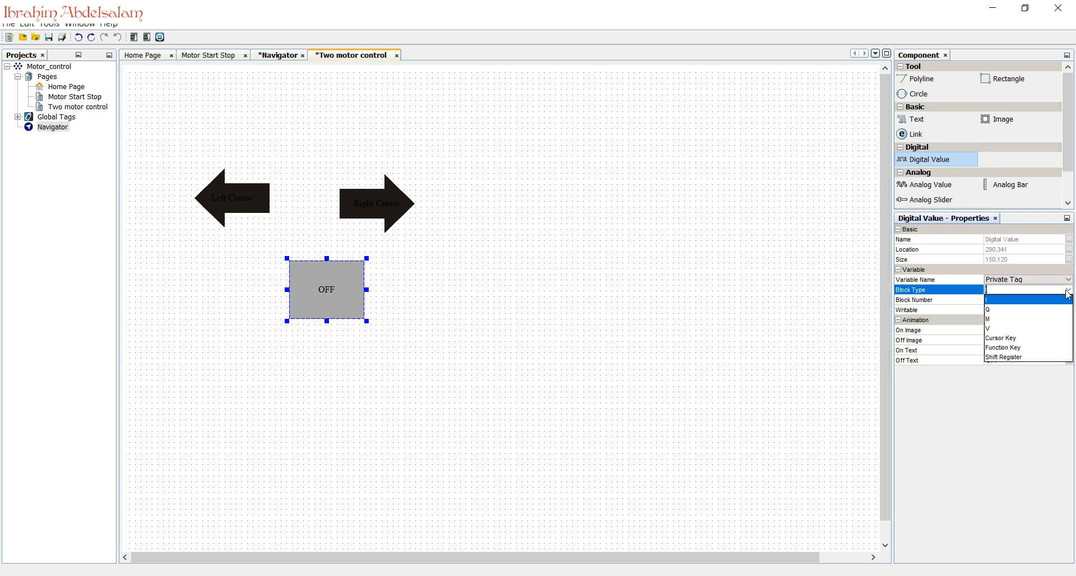
click(1043, 338)
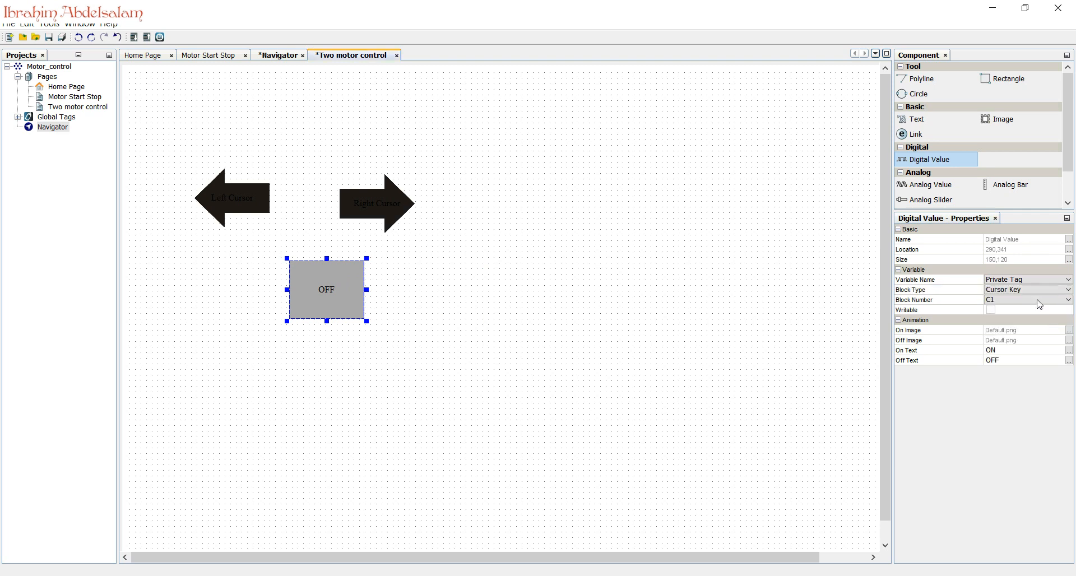
click(1038, 300)
click(1009, 320)
click(1030, 349)
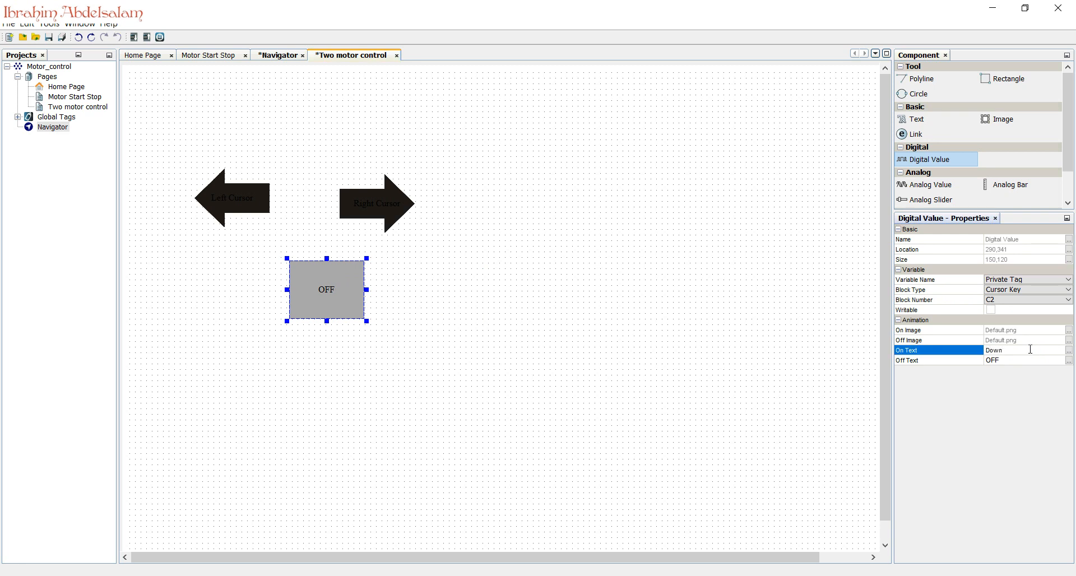
Move the three cursor arrows together to the upper middle of the page, keeping their arrangement
drag(307, 282, 524, 328)
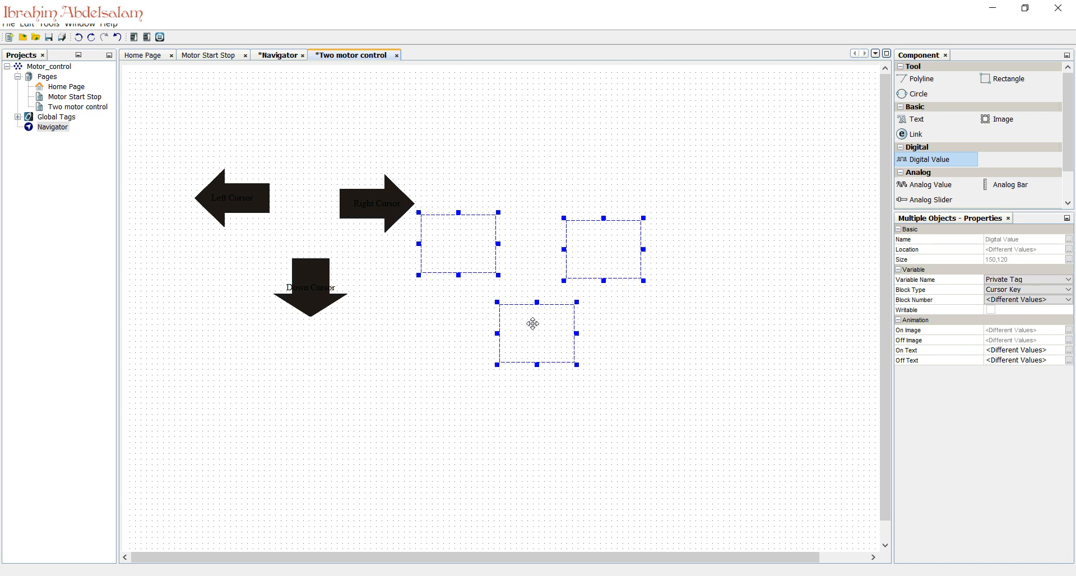
click(691, 274)
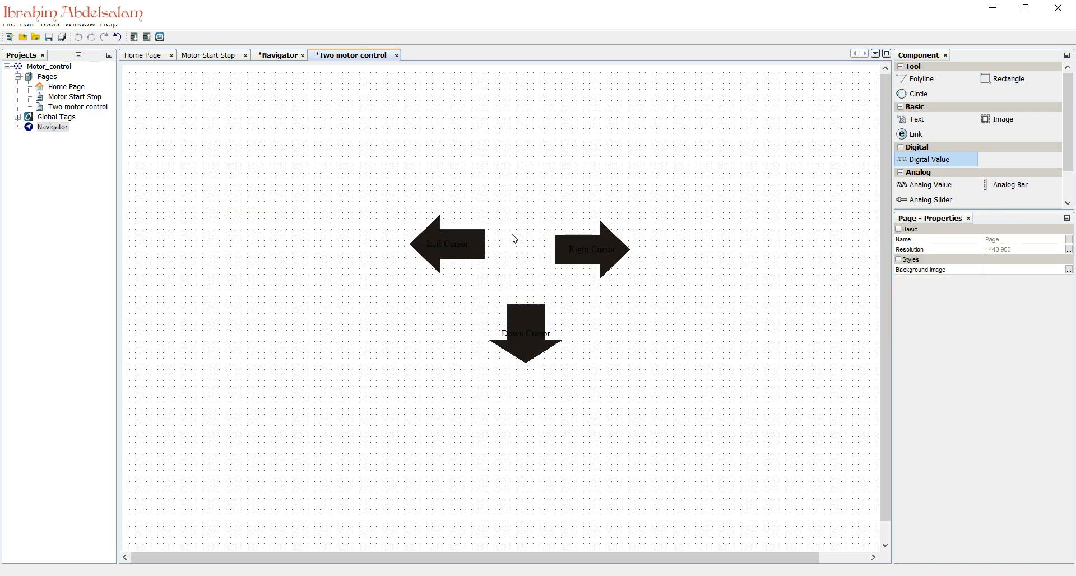
drag(325, 179, 671, 432)
drag(533, 356, 499, 319)
click(745, 338)
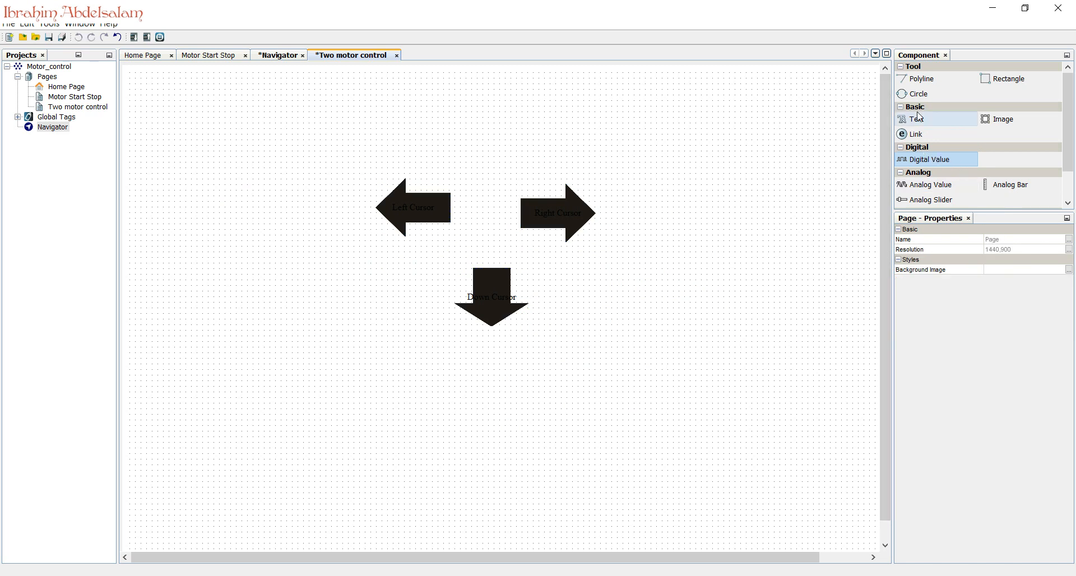
Add an image below the arrows using motor1_r.png from the Motors library, and enlarge it to about 365 by 259
drag(987, 119, 394, 442)
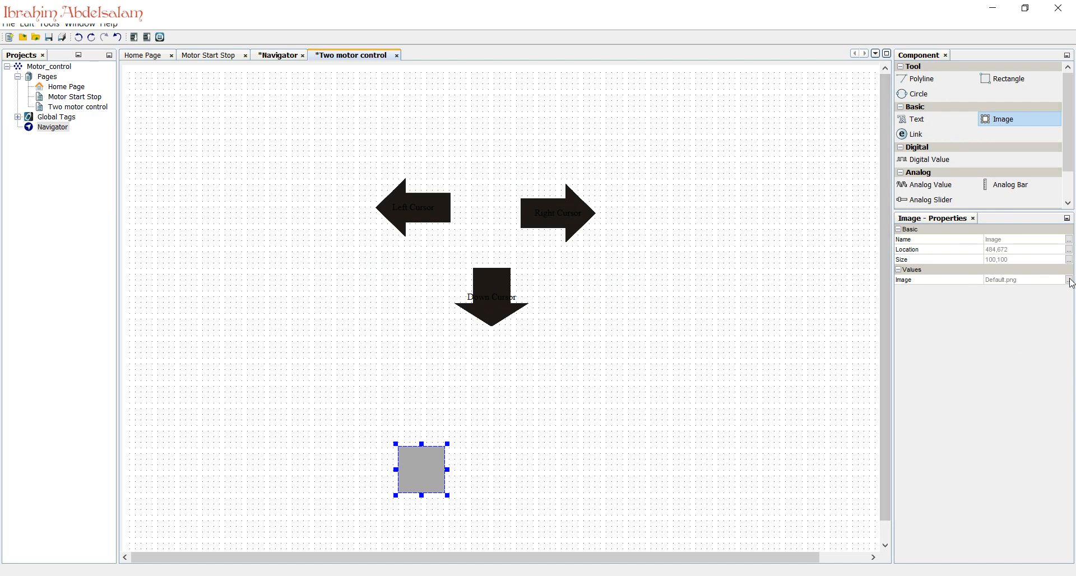
click(1000, 283)
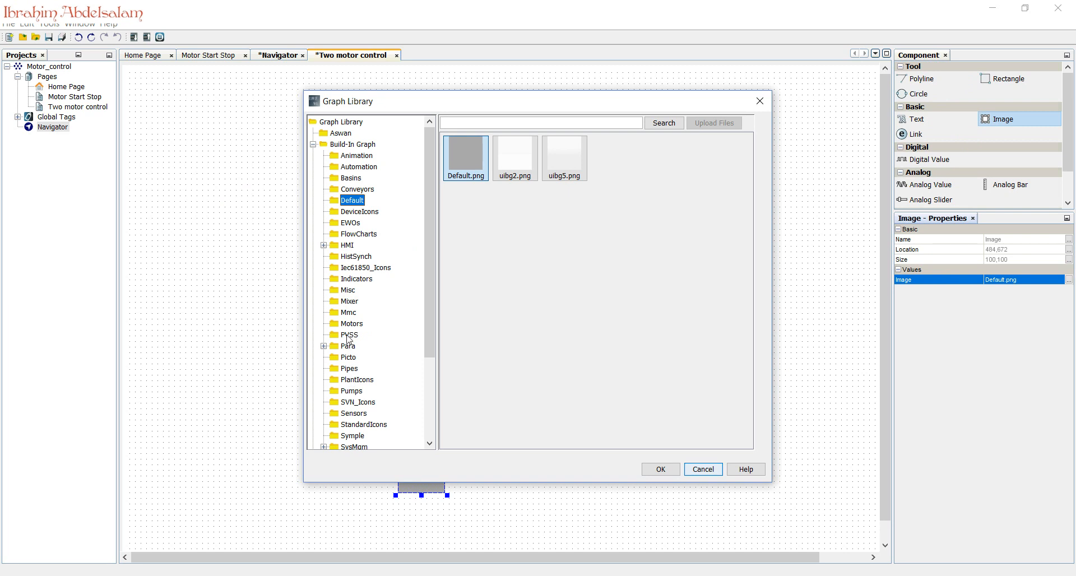
click(348, 325)
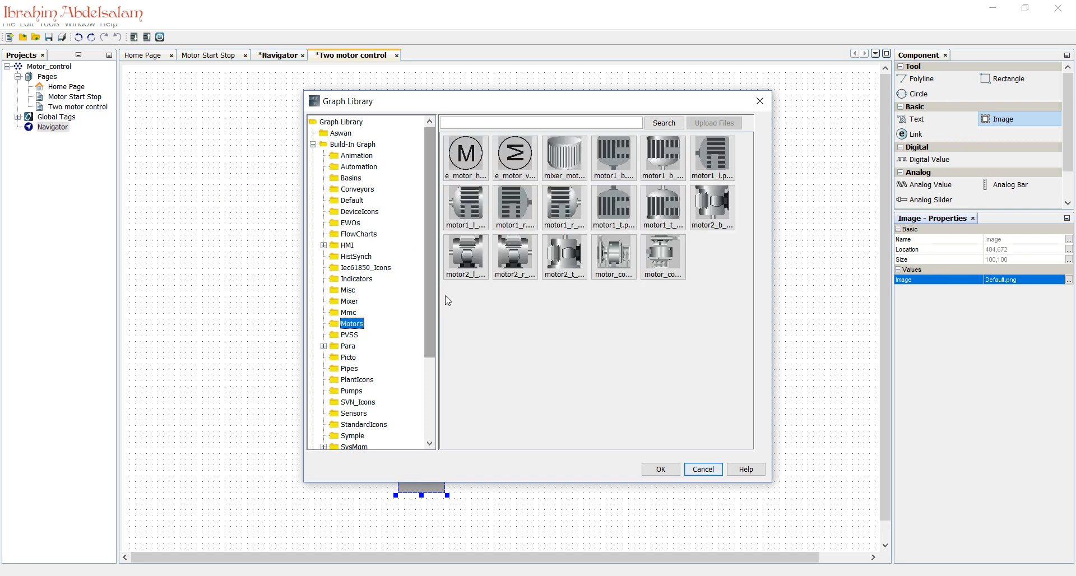
click(526, 205)
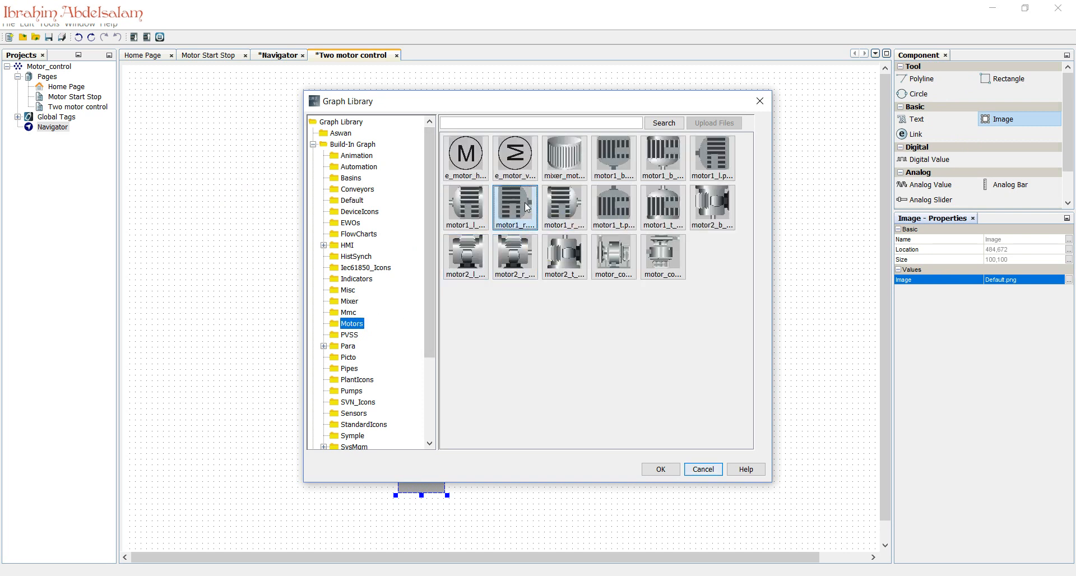
click(656, 473)
drag(417, 478, 485, 509)
drag(411, 450, 393, 447)
Duplicate the motor image and place the copy level with the original on its right side
key(ctrl+c)
key(ctrl+v)
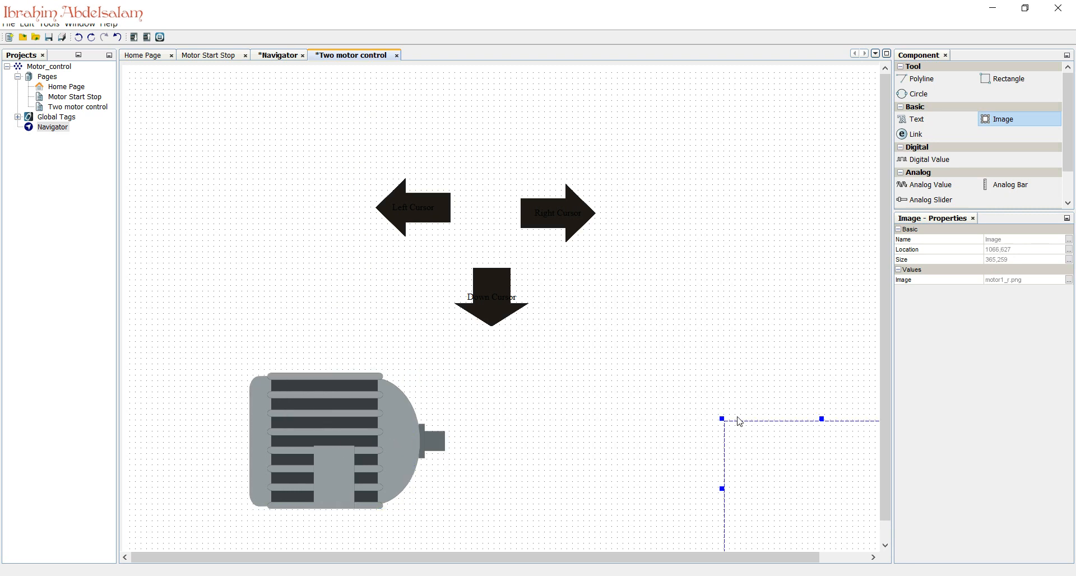
drag(783, 490, 623, 441)
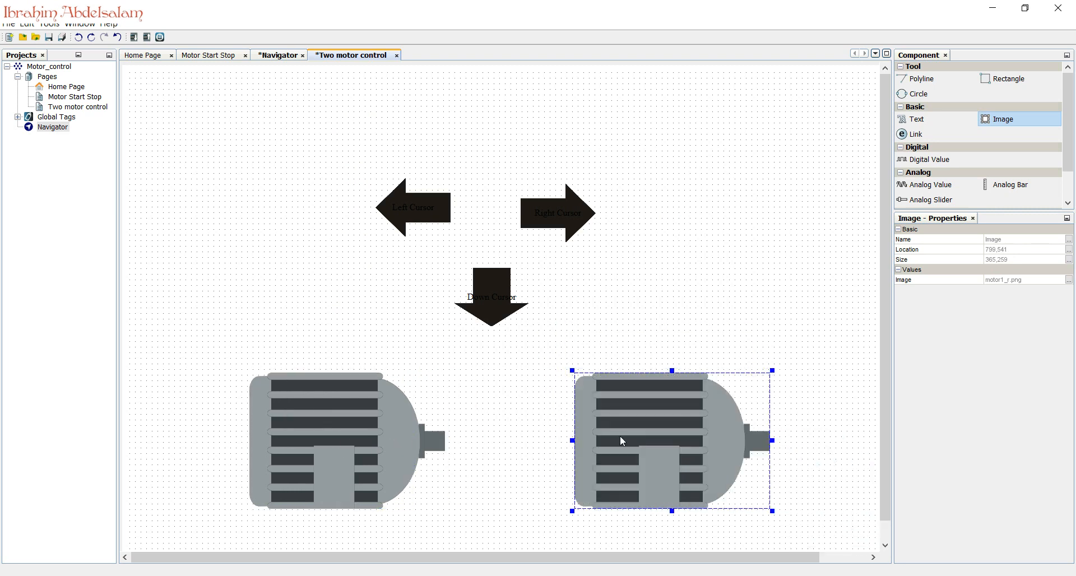
Move the three cursor arrows together farther up the page to leave more space above the motors
drag(317, 156, 733, 399)
drag(488, 297, 497, 249)
click(583, 417)
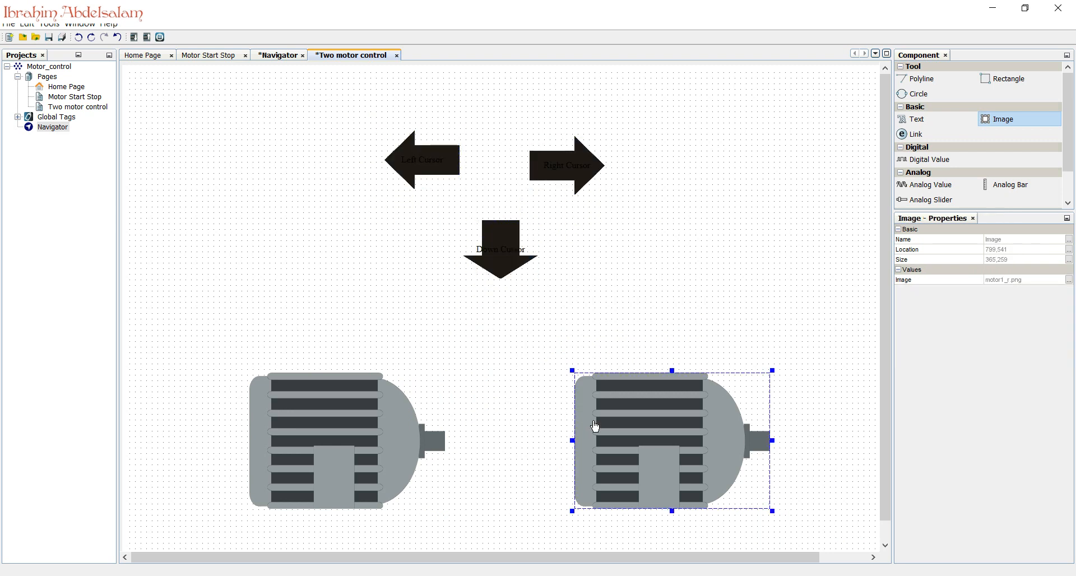
Add a text label above the left motor reading Motor 1
click(920, 119)
click(265, 320)
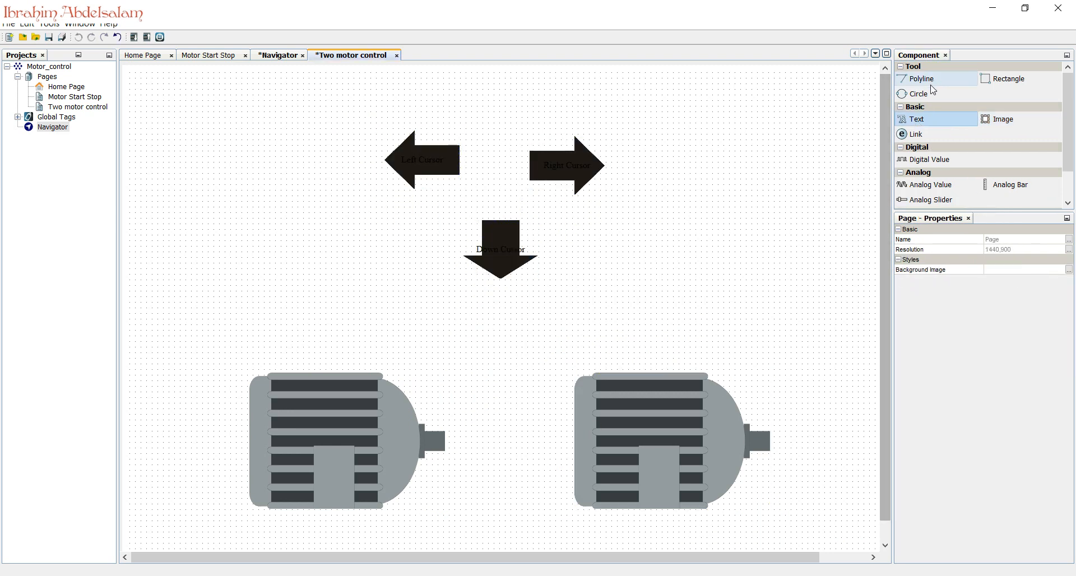
click(934, 119)
click(336, 335)
click(919, 119)
click(298, 310)
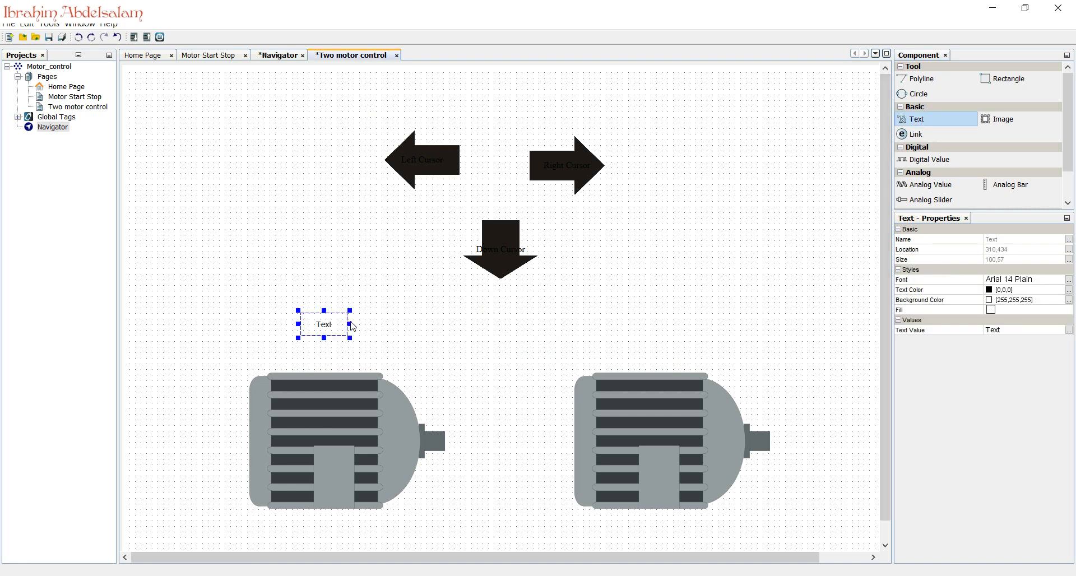
double_click(334, 332)
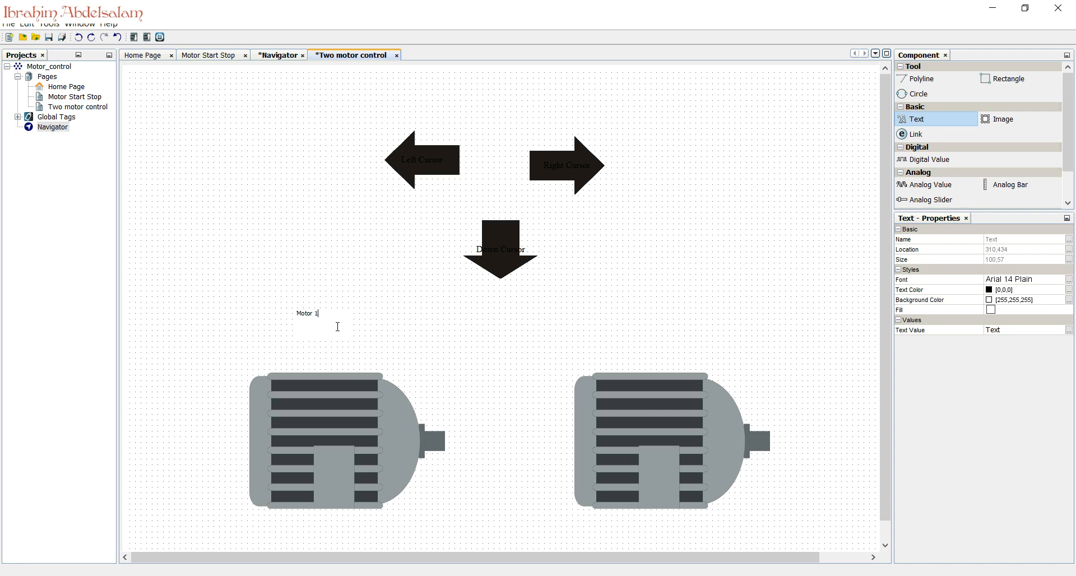
text(Motor 1)
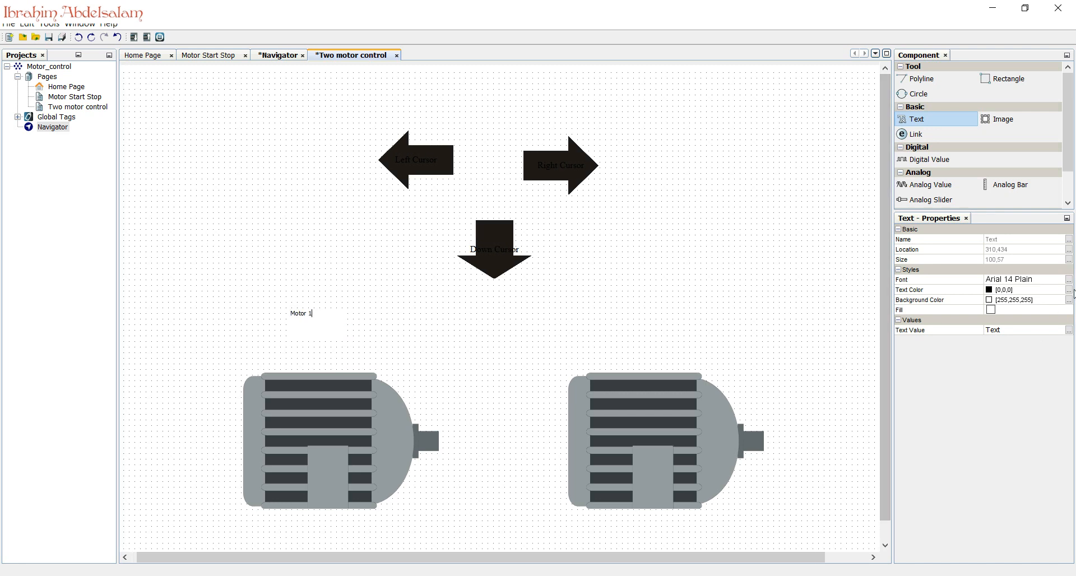
Set the Motor 1 label's text color to dark red (153,0,0) and its font size to 36
click(1070, 290)
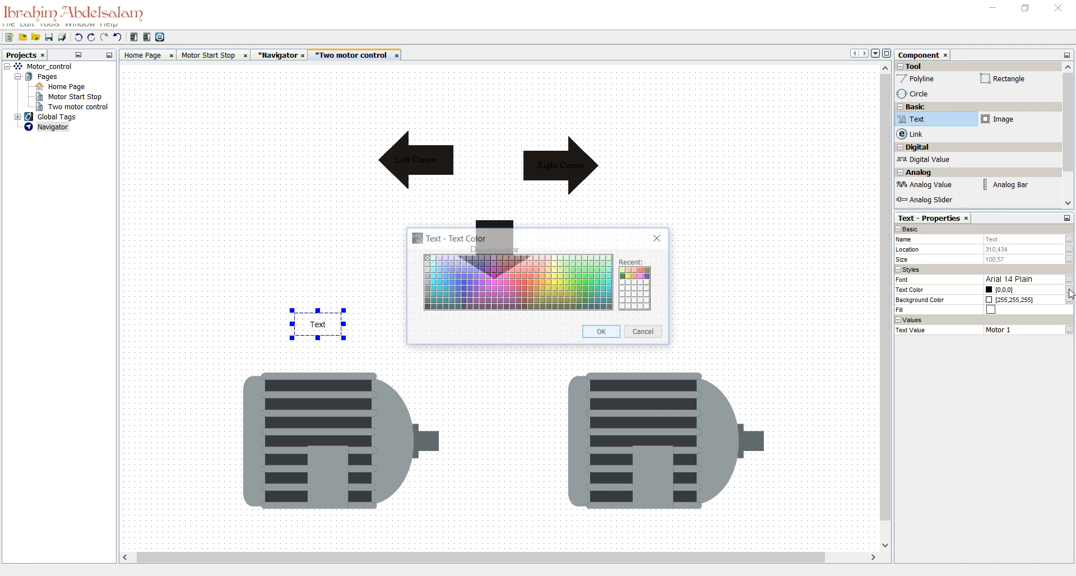
click(525, 295)
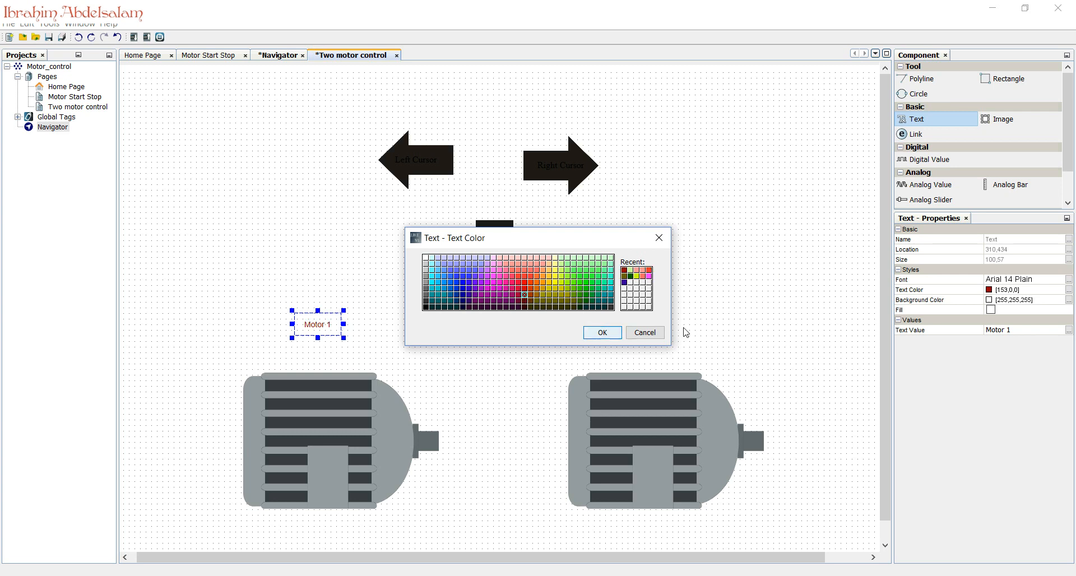
click(1070, 280)
click(611, 334)
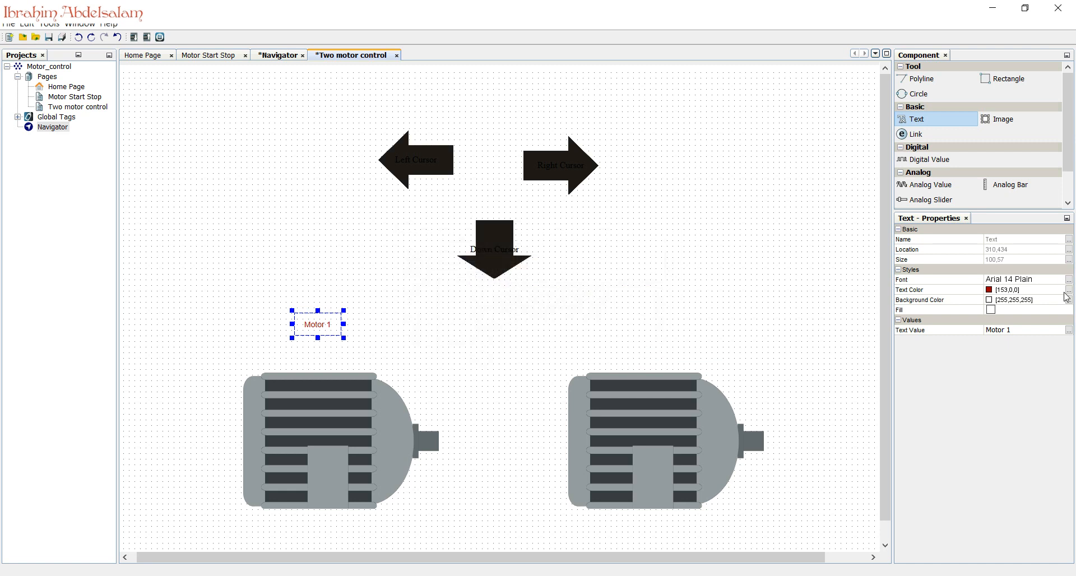
click(1069, 280)
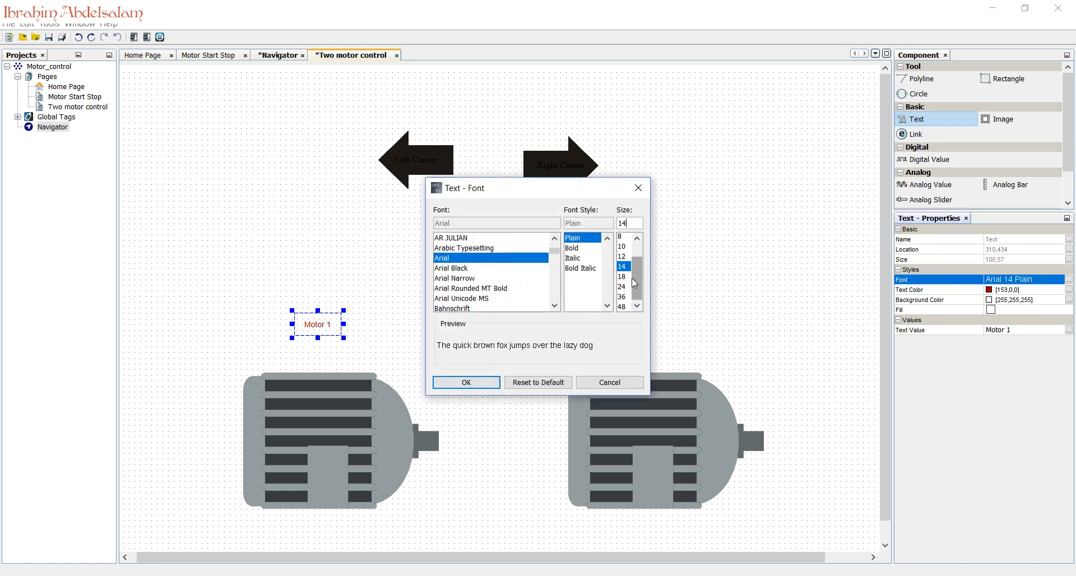
click(622, 298)
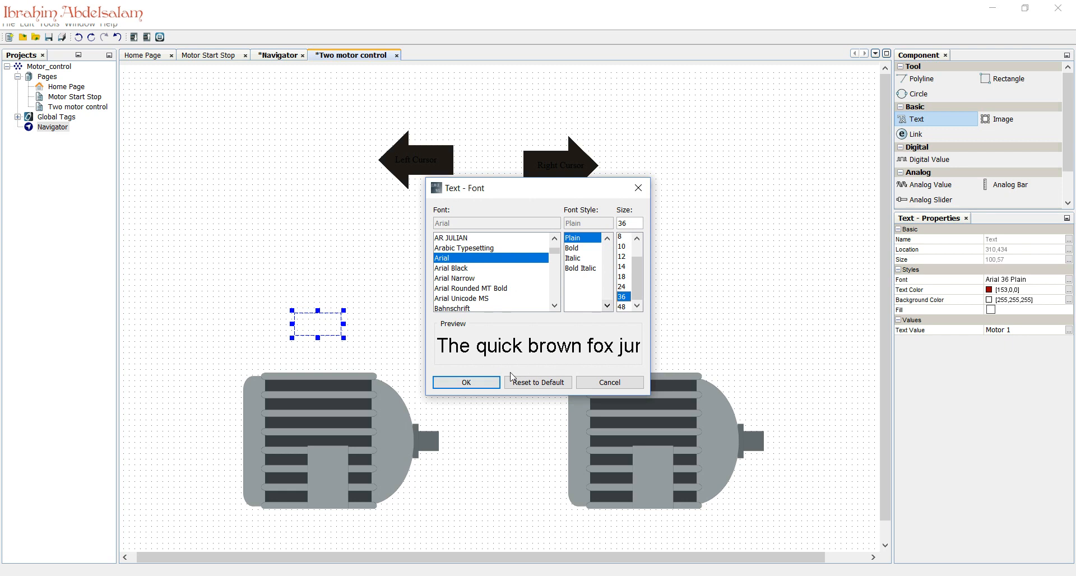
click(486, 389)
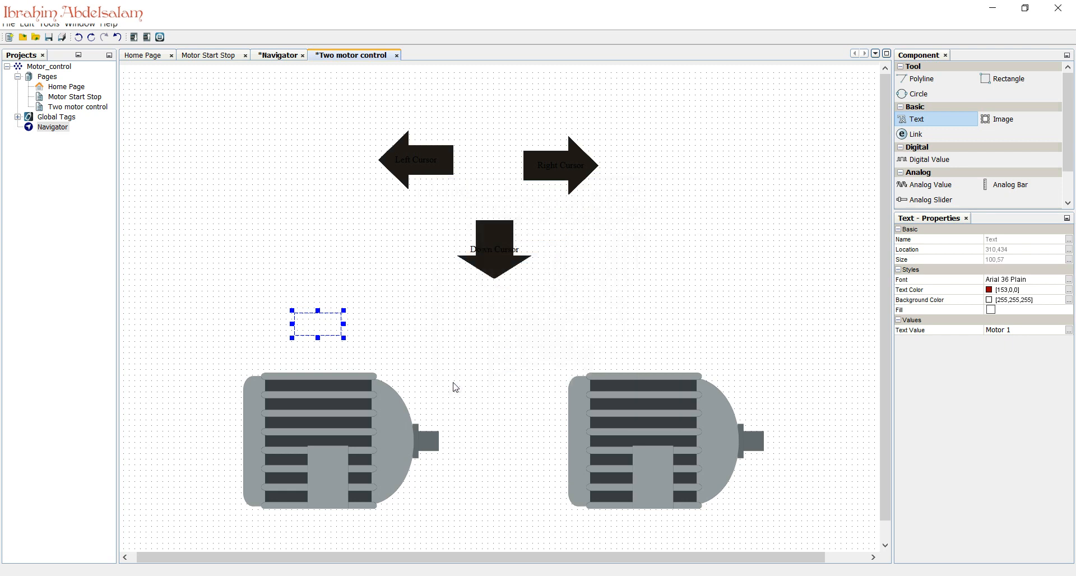
Enlarge the Motor 1 label to about 242 by 133 and move it directly above the left motor
drag(291, 309, 212, 268)
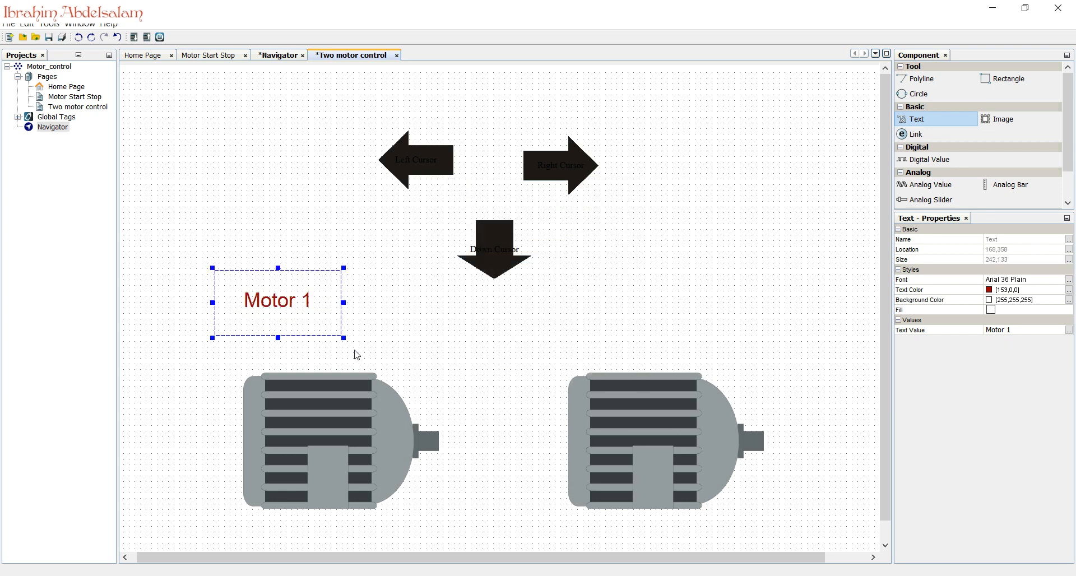
drag(295, 275, 340, 302)
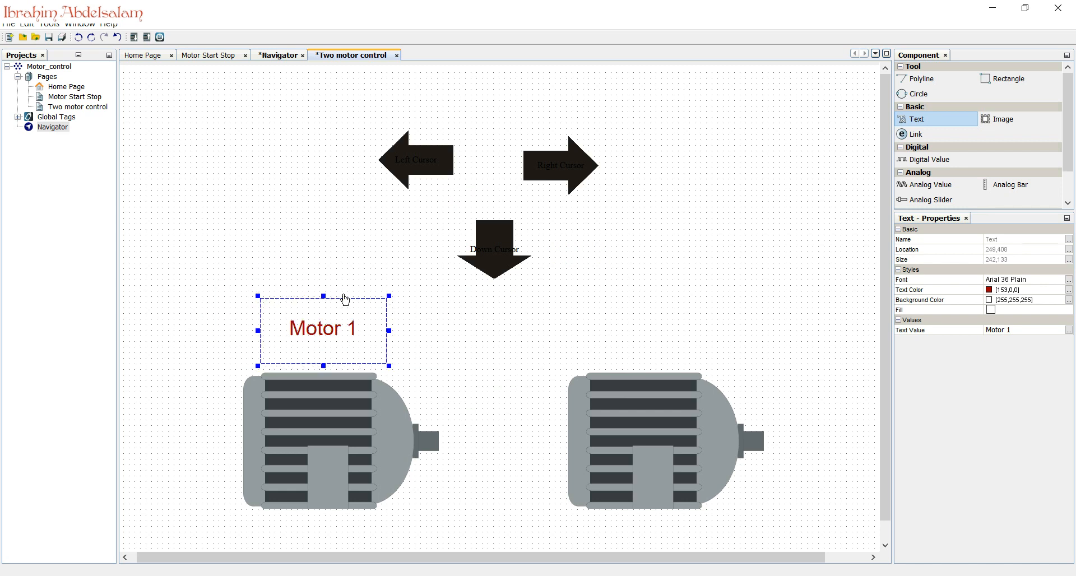
click(1068, 301)
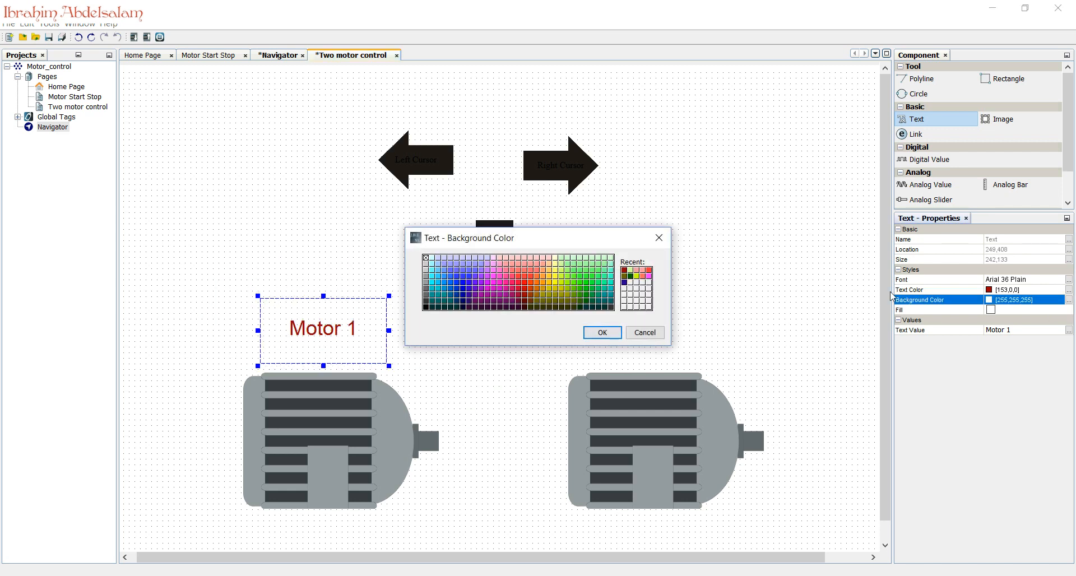
click(659, 237)
click(481, 347)
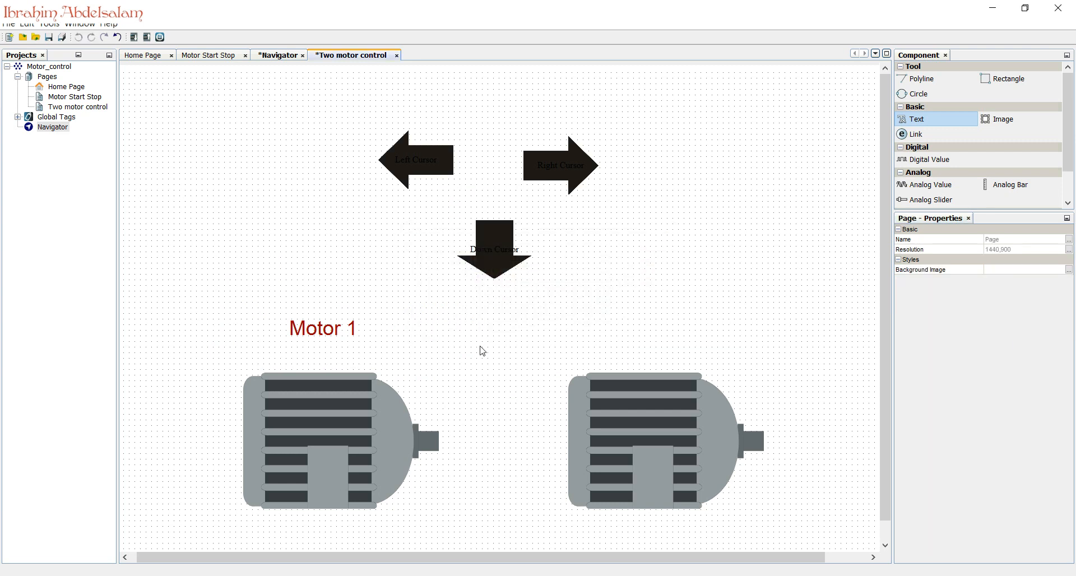
Copy the Motor 1 label, place the copy level with it above the right motor, and change its text to Motor 2
click(326, 337)
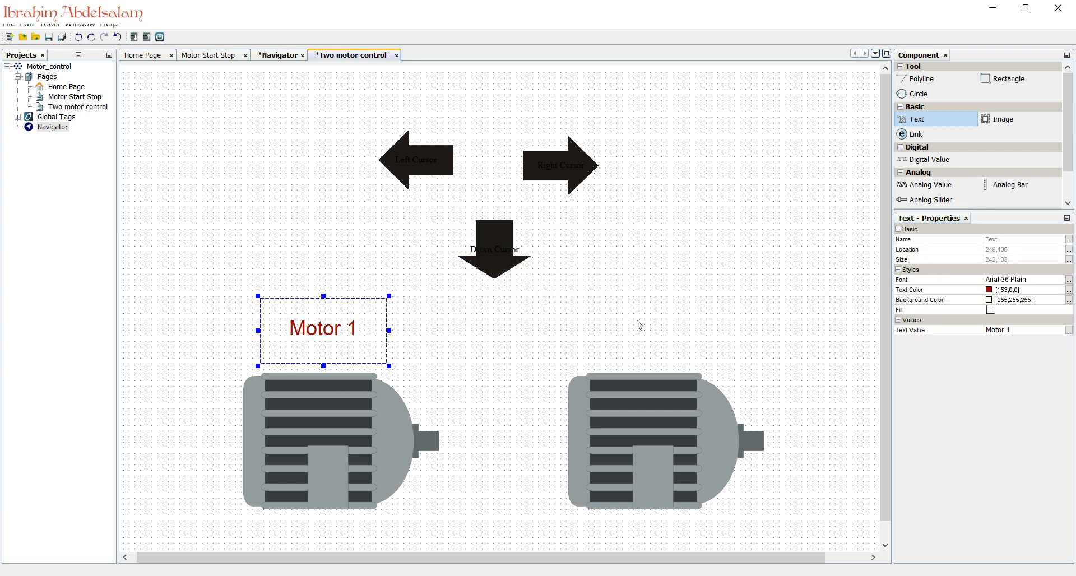
key(ctrl+v)
drag(744, 339, 674, 319)
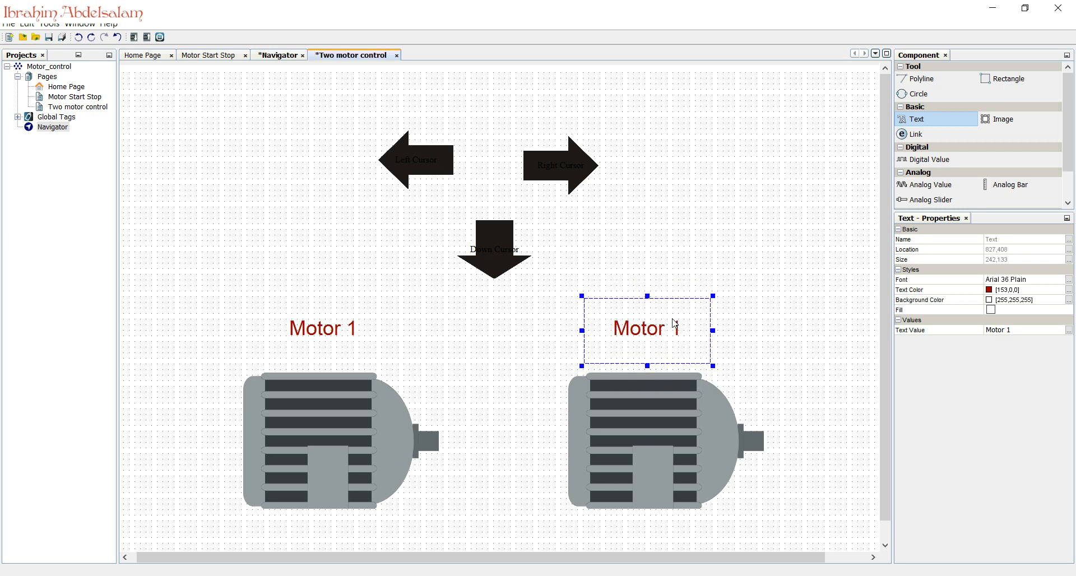
double_click(666, 330)
click(613, 301)
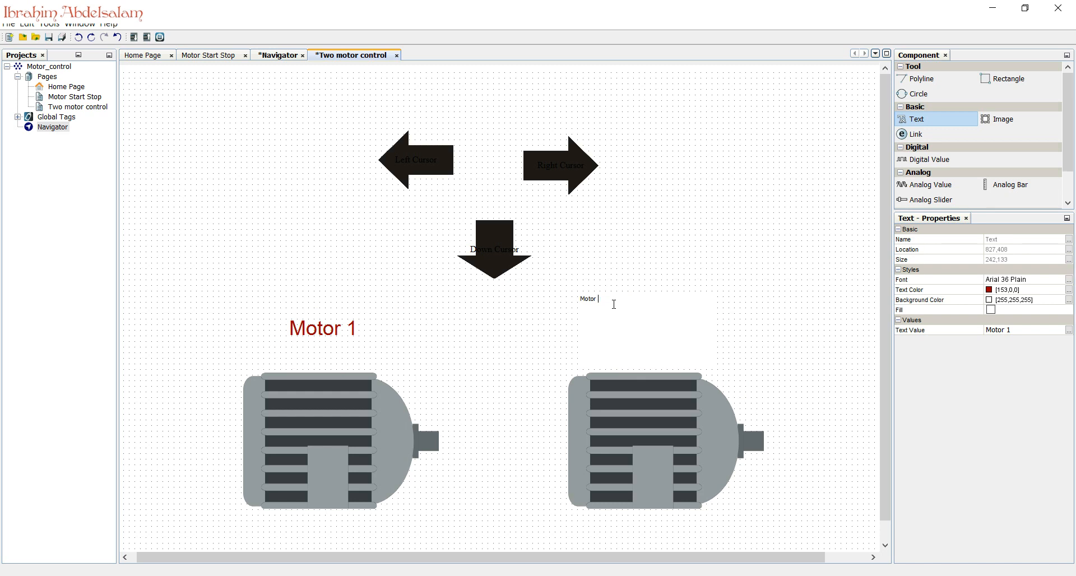
click(687, 269)
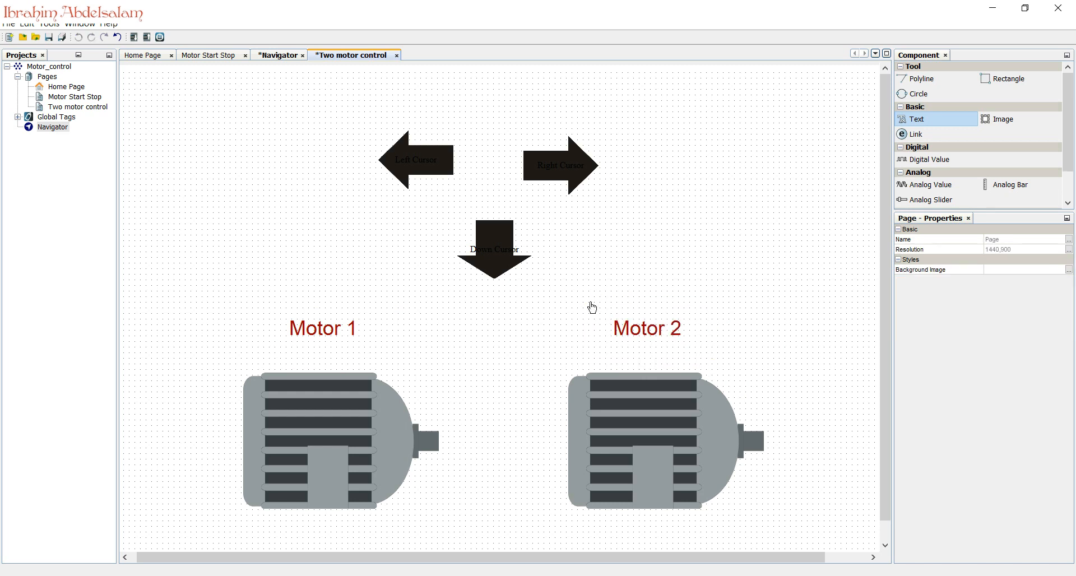
Move the Motor 1 label slightly lower, closer to the left motor
click(328, 335)
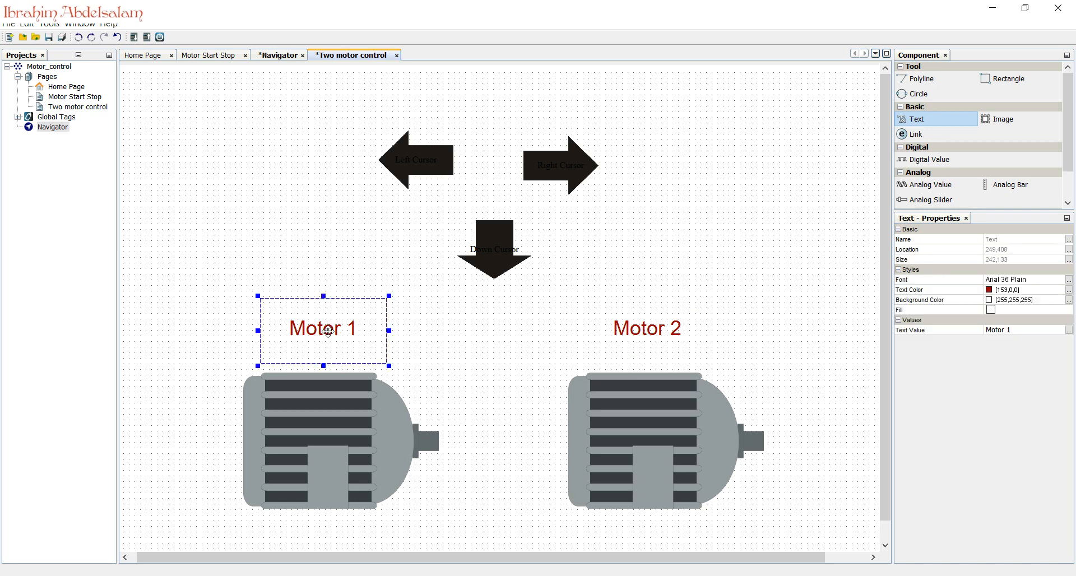
drag(328, 336, 326, 342)
click(441, 343)
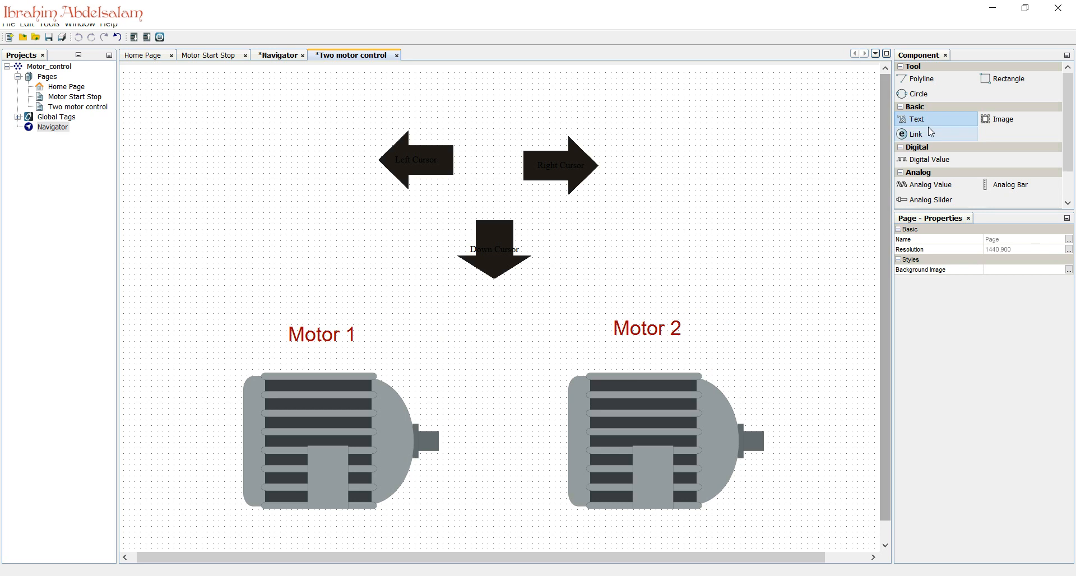
Add a digital value above each motor's shaft, placing them level at about 546,552 and 1127,552
click(930, 159)
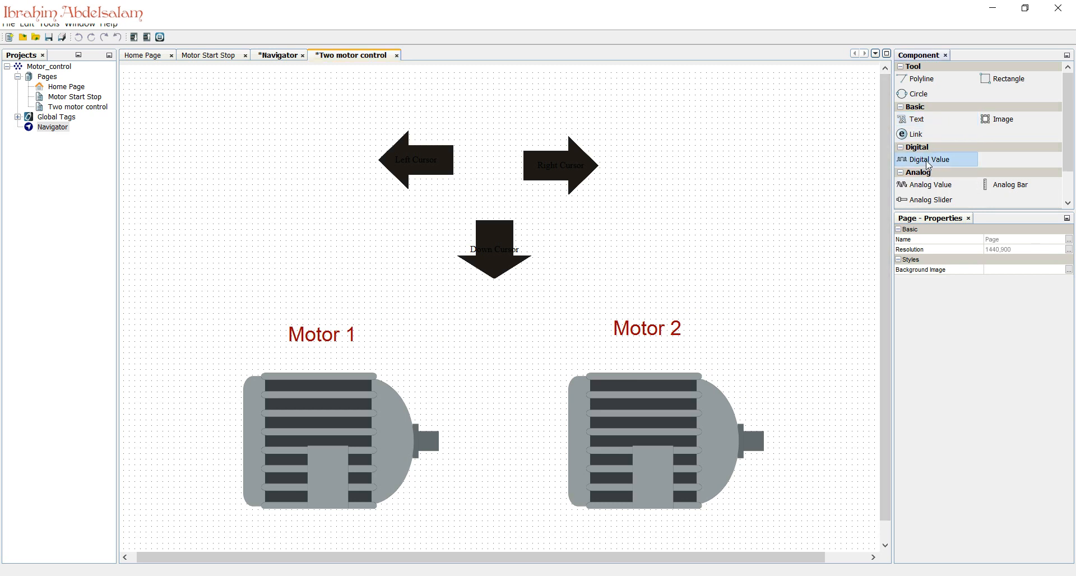
click(443, 395)
mouse_move(470, 407)
mouse_down()
mouse_move(448, 381)
mouse_move(454, 395)
mouse_up()
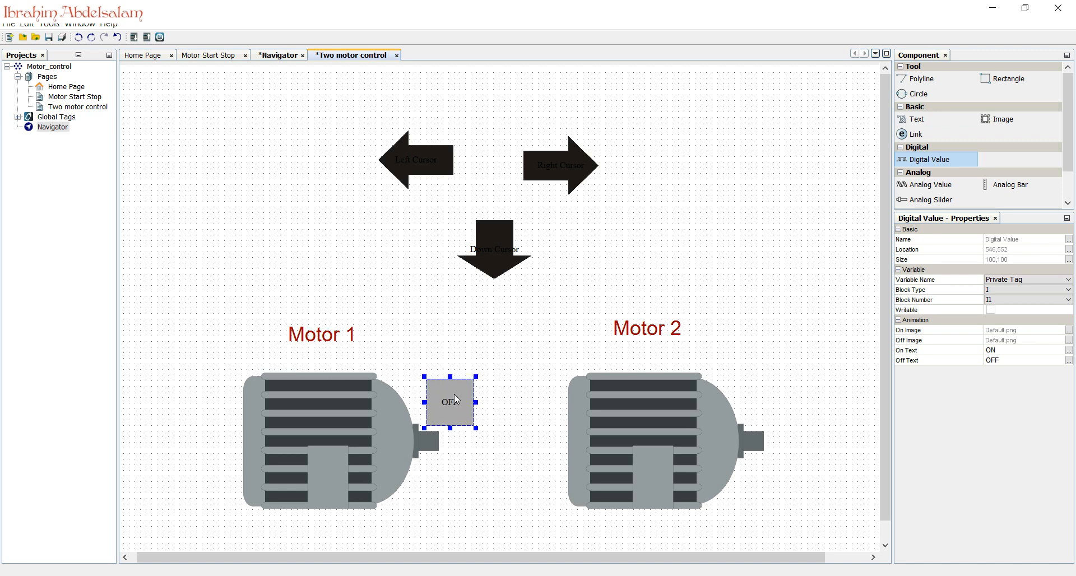
click(614, 391)
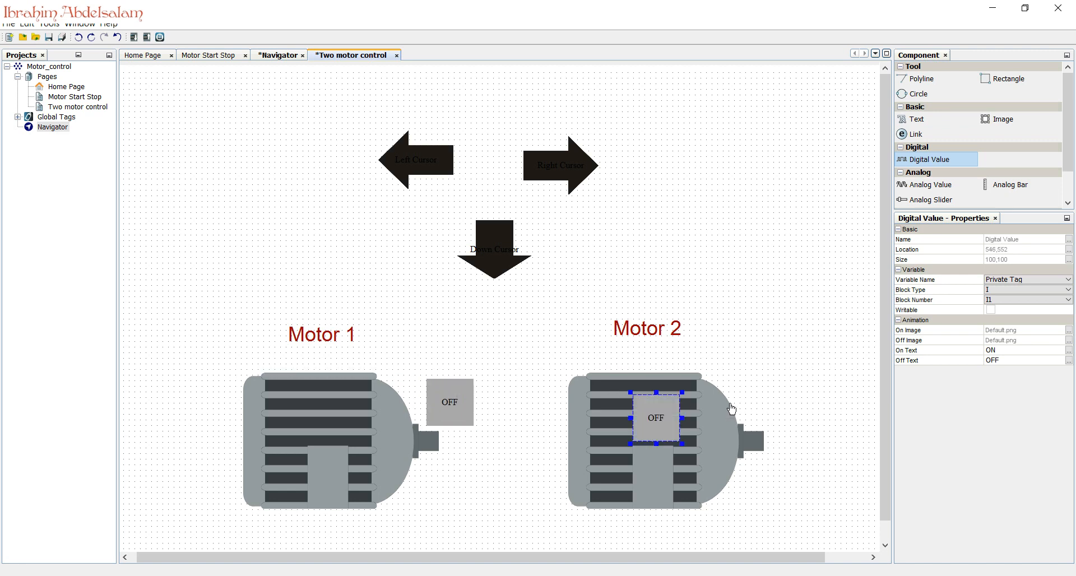
drag(646, 419, 765, 403)
Assign block type Q to both new digital values, using Q1 for Motor 1 and Q2 for Motor 2
click(451, 405)
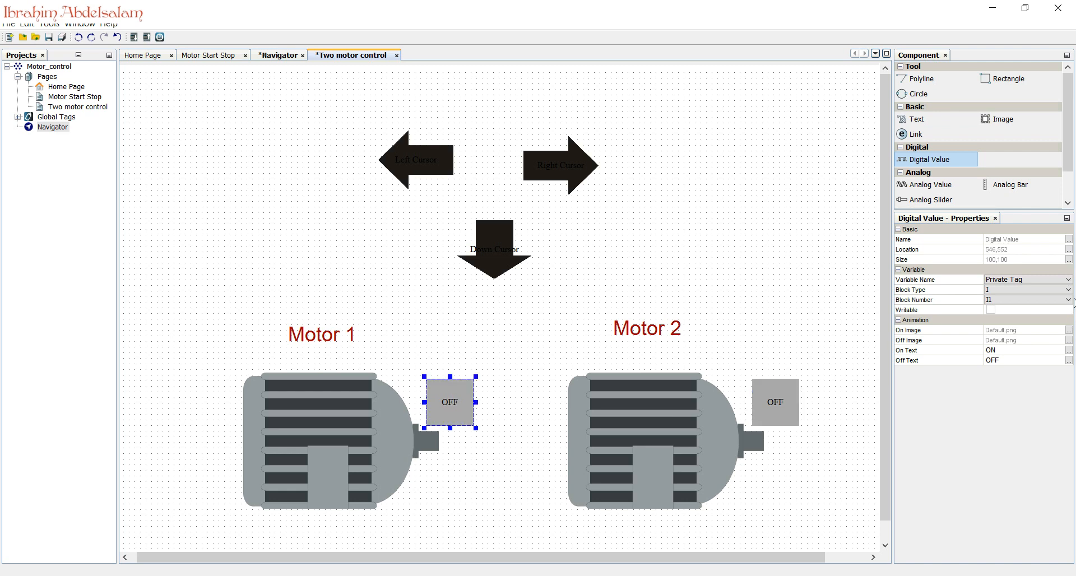
click(1069, 290)
click(1064, 307)
click(768, 396)
click(1070, 290)
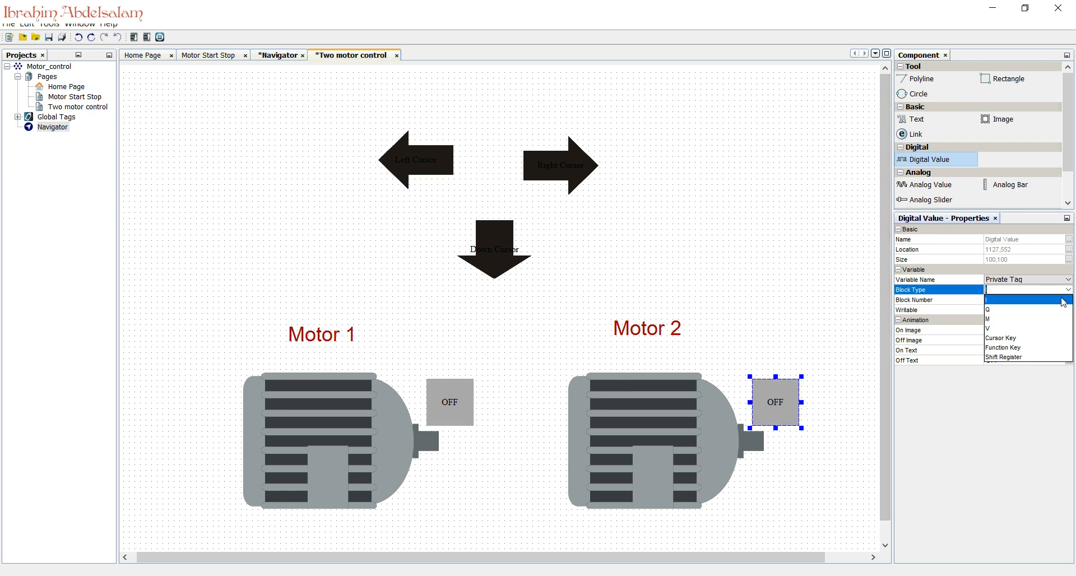
click(1017, 309)
click(1002, 303)
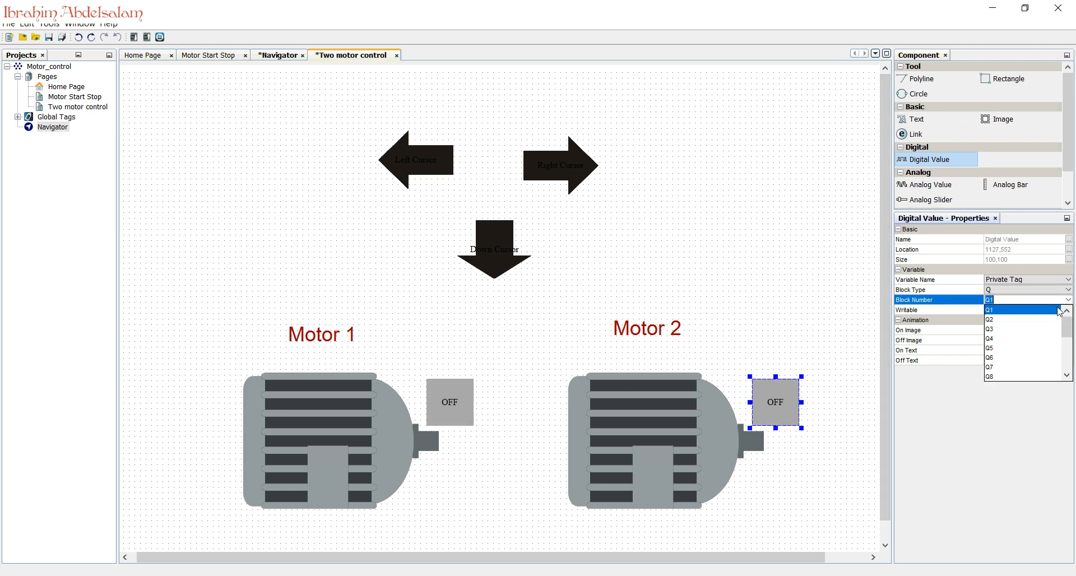
click(1019, 321)
Set the Motor 1 digital value's on image to control_loop_black_ani.gif from the Animation library
click(453, 408)
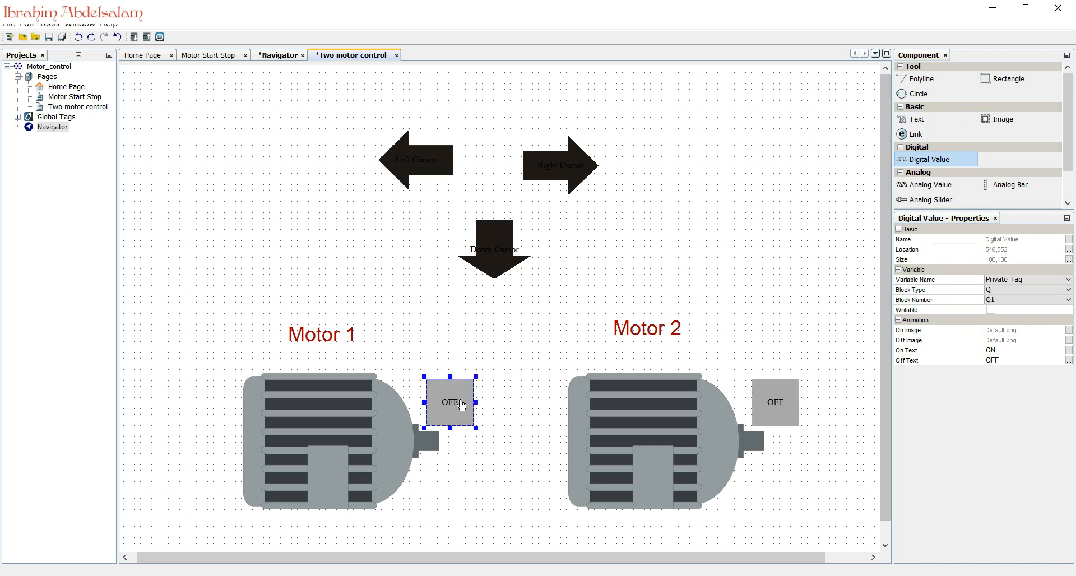
click(1070, 331)
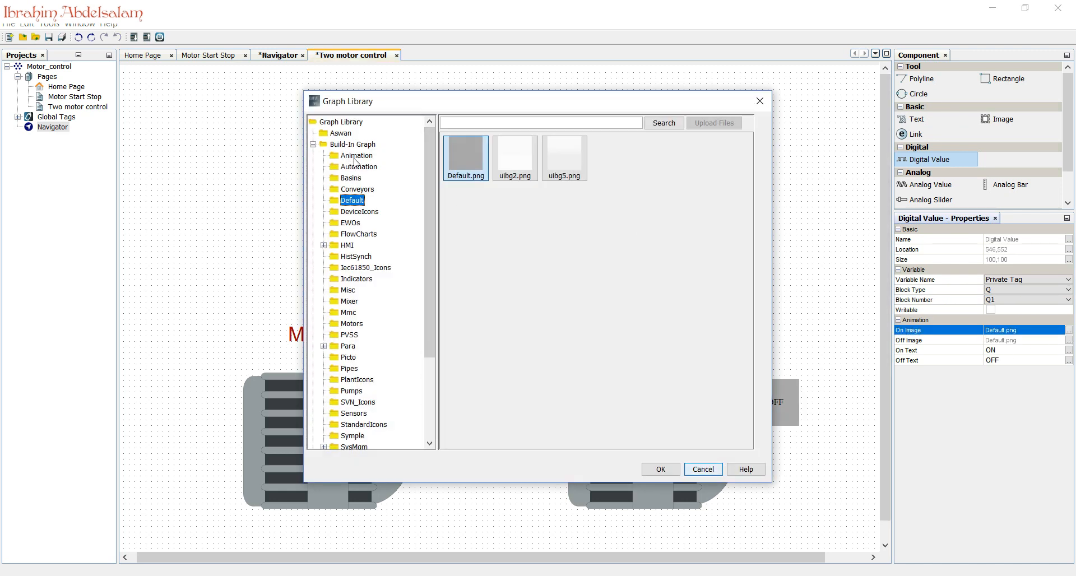
click(351, 157)
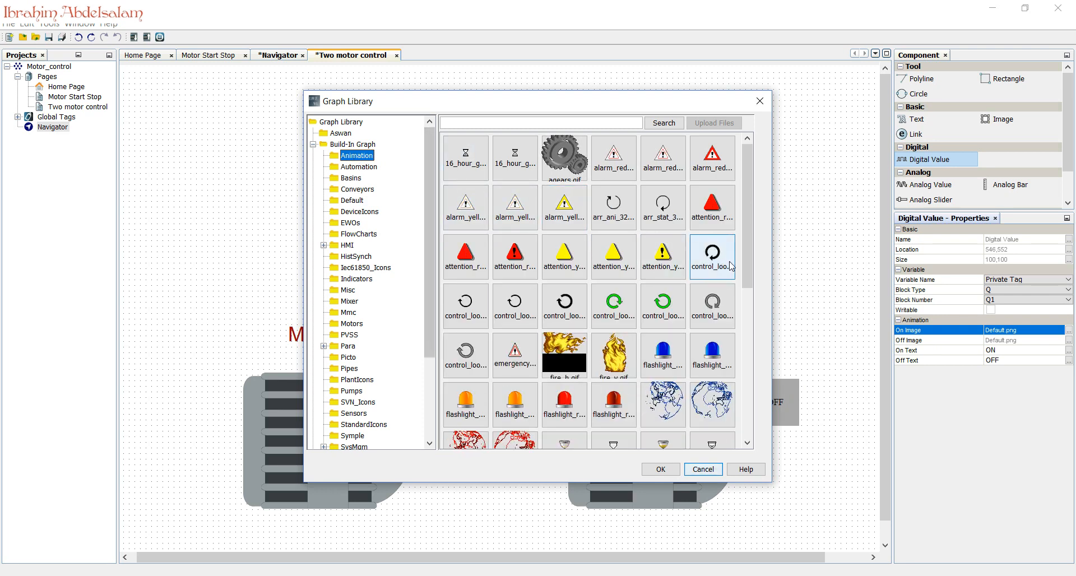
click(725, 263)
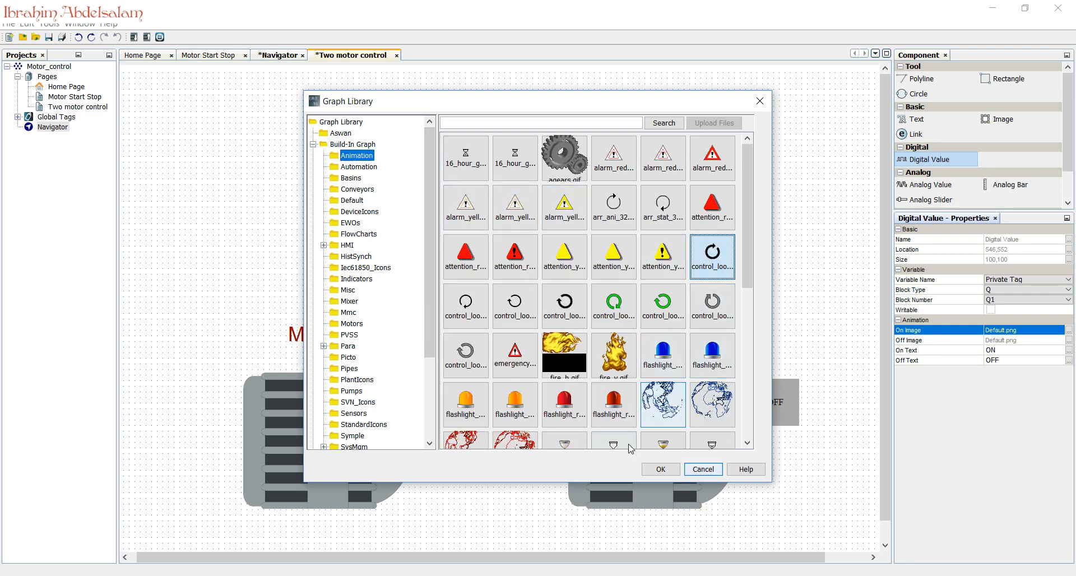
click(660, 469)
Set the Motor 1 digital value's off image to control_loop_black_stat.gif, and clear its on and off texts
click(1069, 340)
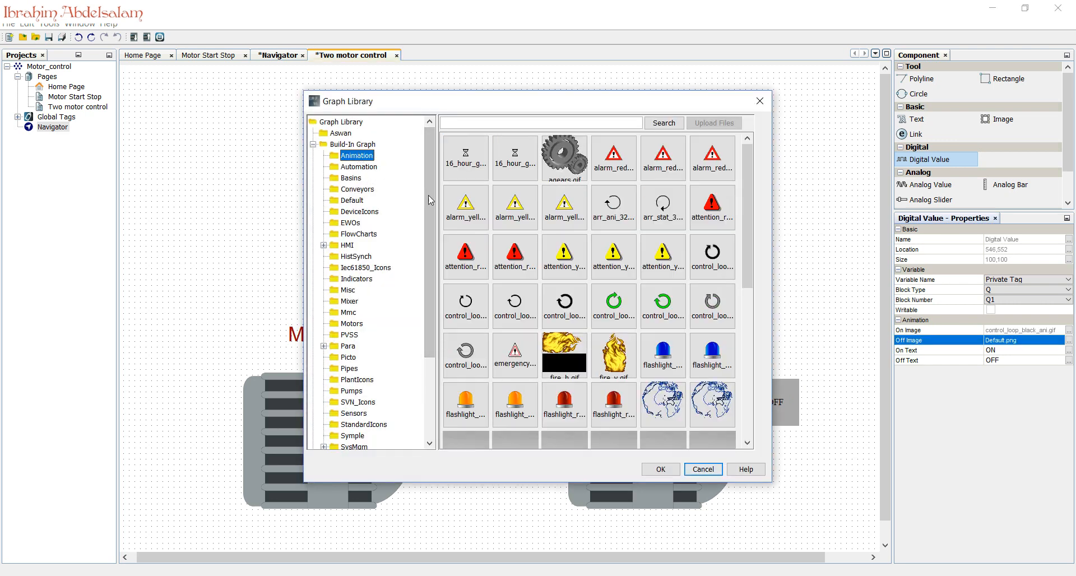
click(576, 310)
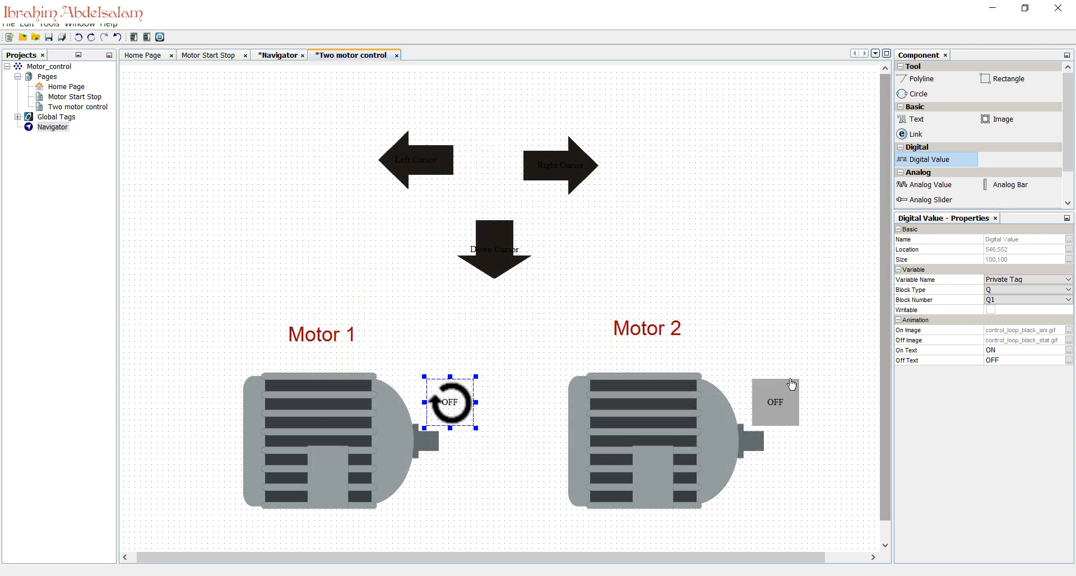
click(1027, 347)
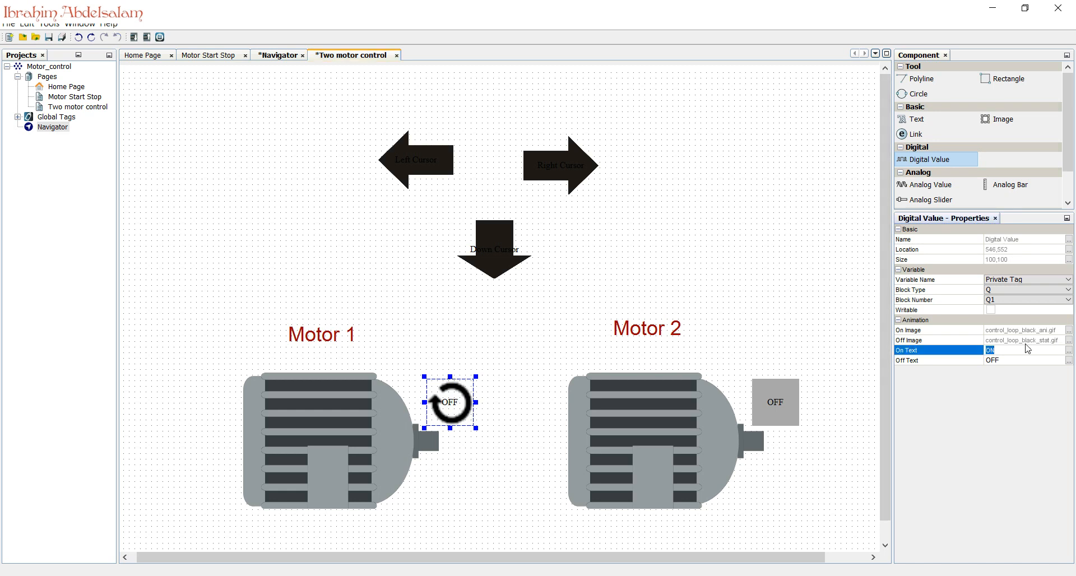
click(1020, 361)
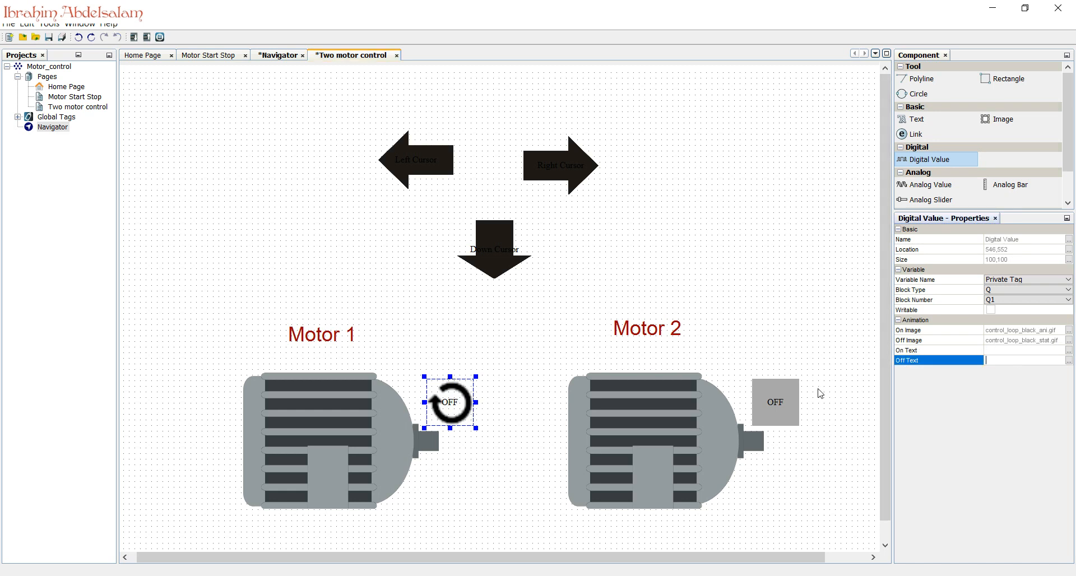
Set the Motor 2 digital value's on image to control_loop_black_ani.gif from the Animation library
click(758, 414)
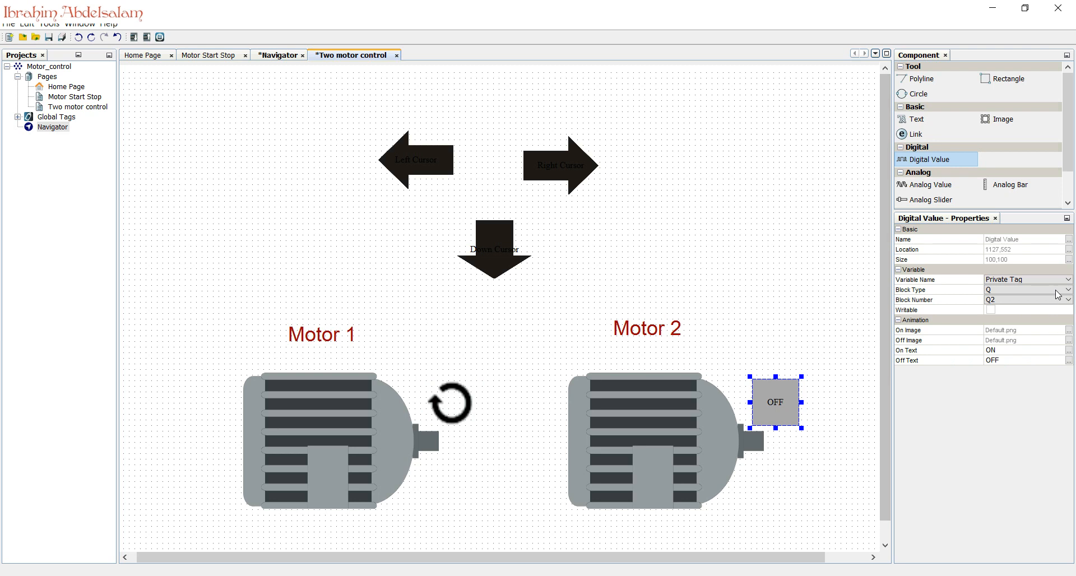
click(1069, 331)
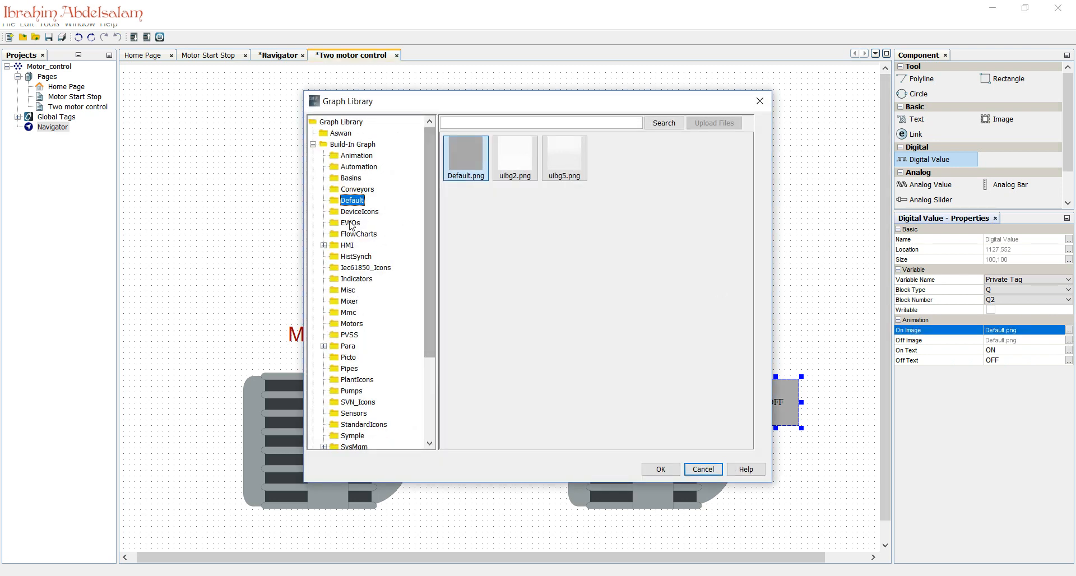
click(355, 157)
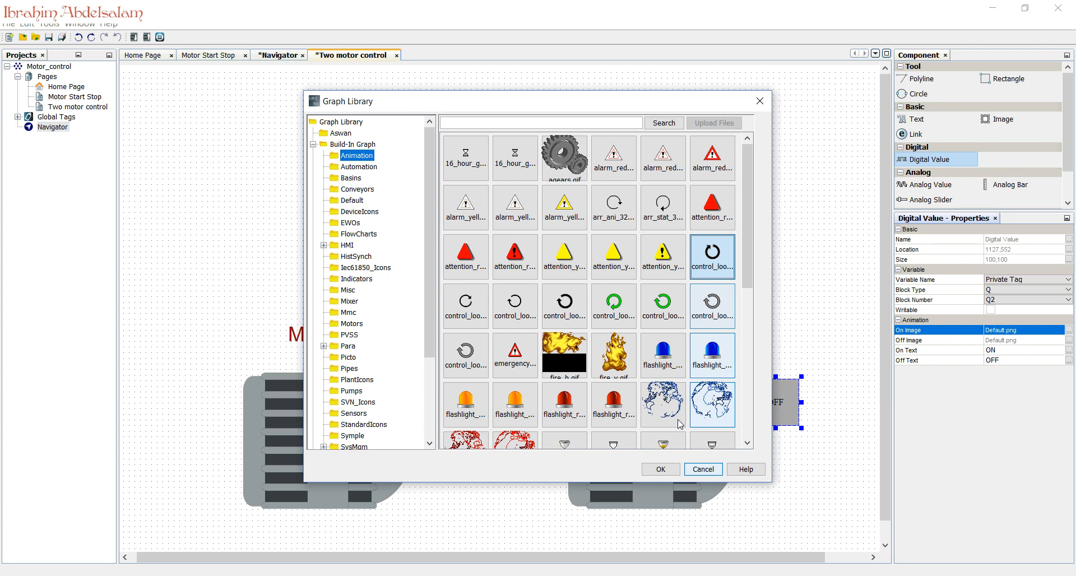
click(661, 469)
Set the Motor 2 digital value's off image to control_loop_black_stat.gif from the Animation library, and clear its on and off texts
click(1069, 340)
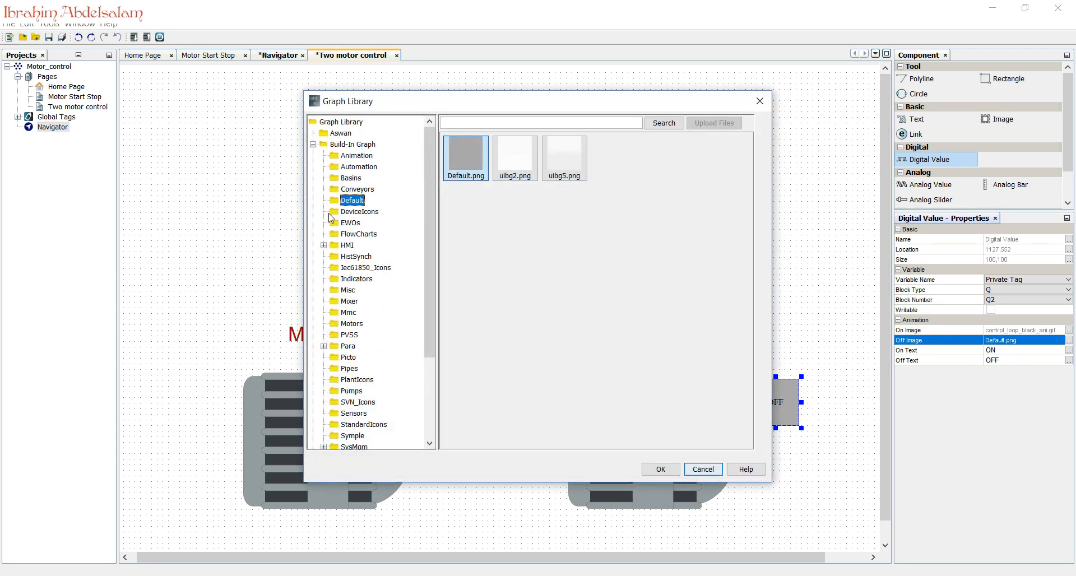
click(355, 159)
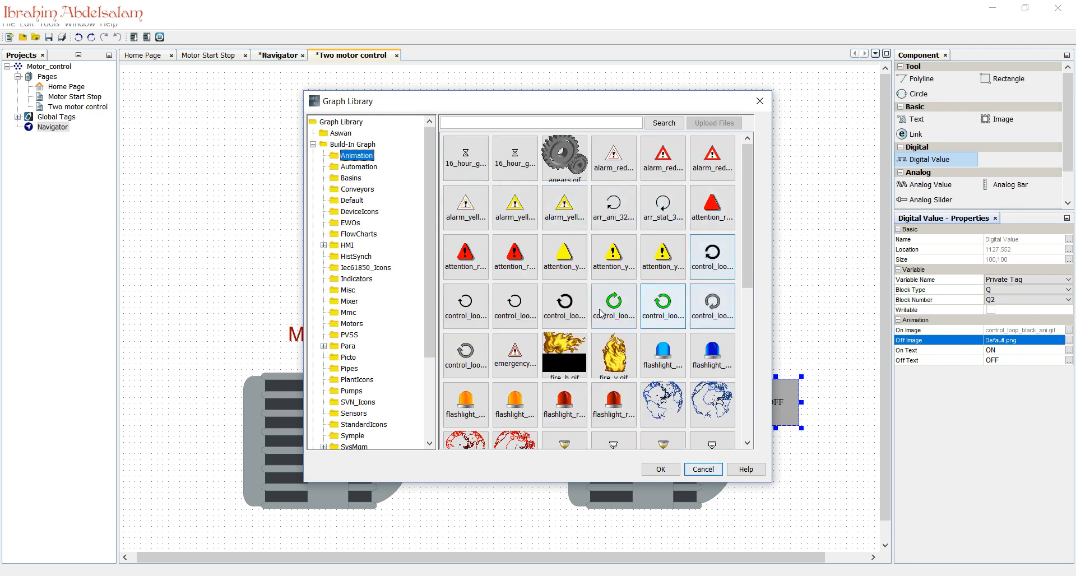
click(564, 305)
click(644, 470)
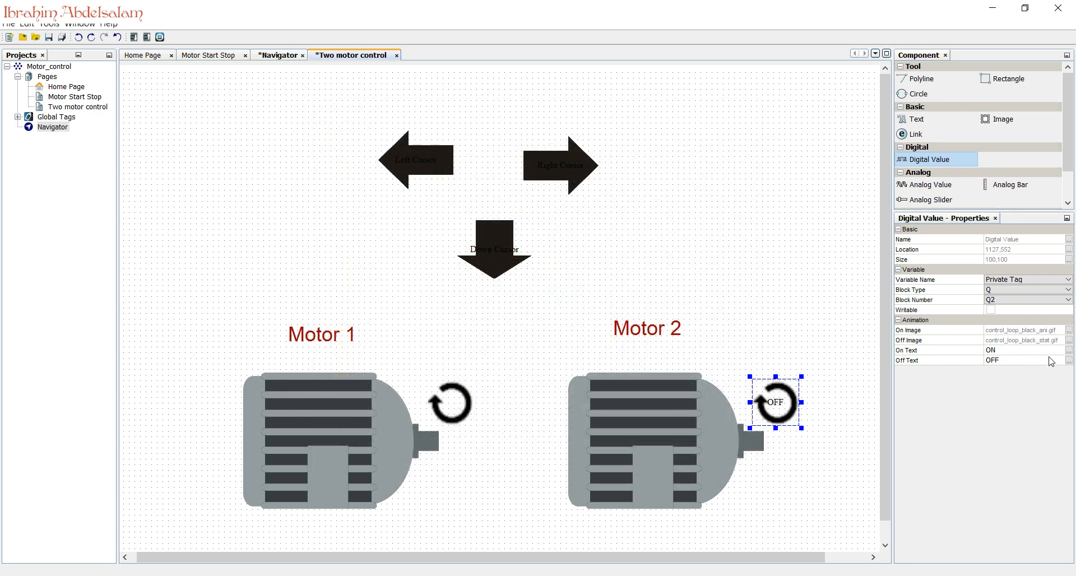
click(1022, 349)
key(BackSpace)
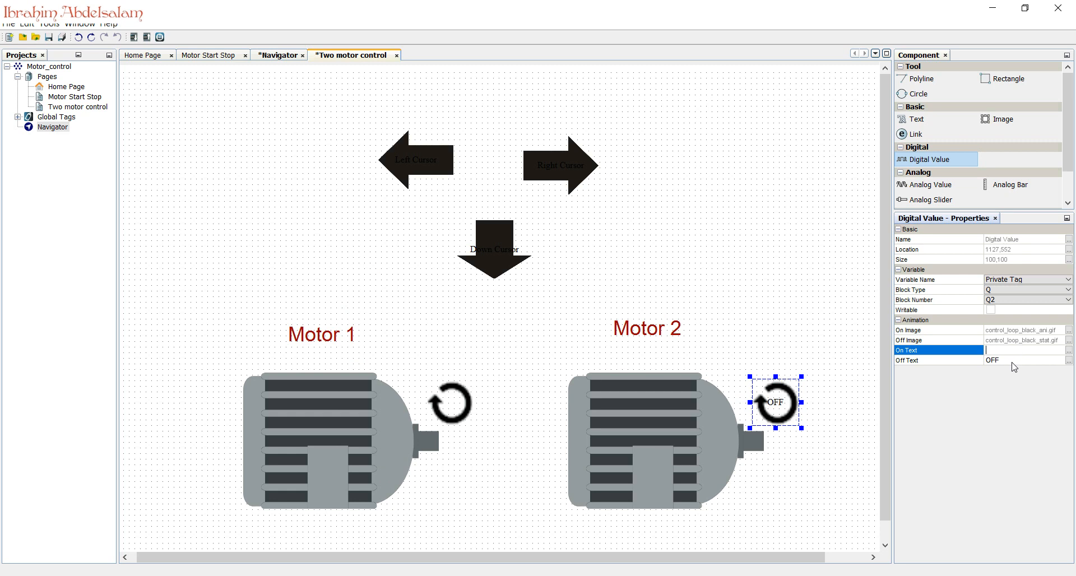
click(1015, 361)
key(BackSpace)
click(809, 321)
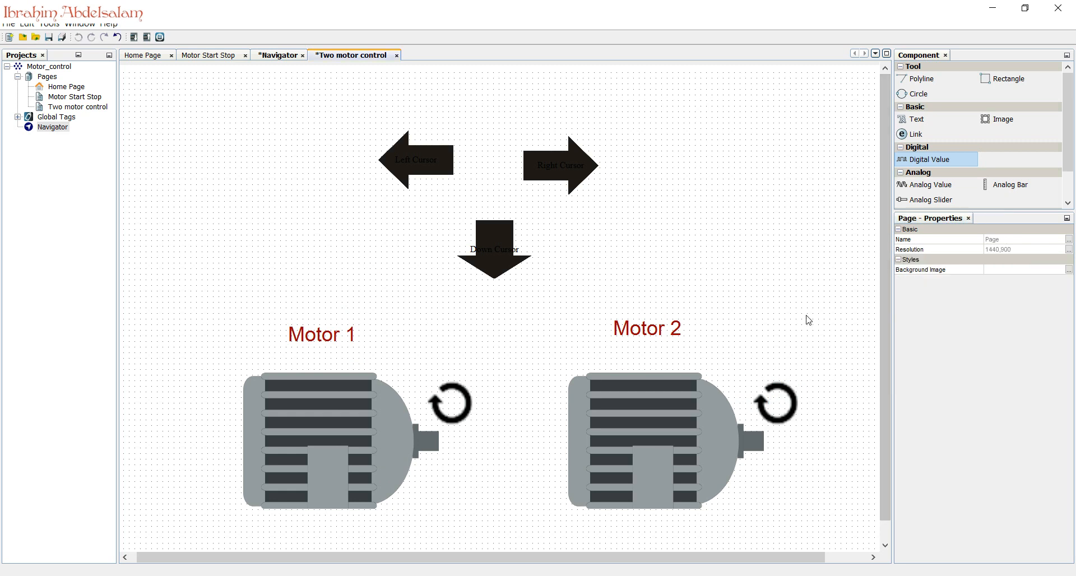
Move the three labelled cursor arrows together down the page, closer to the motor labels
drag(364, 122, 642, 272)
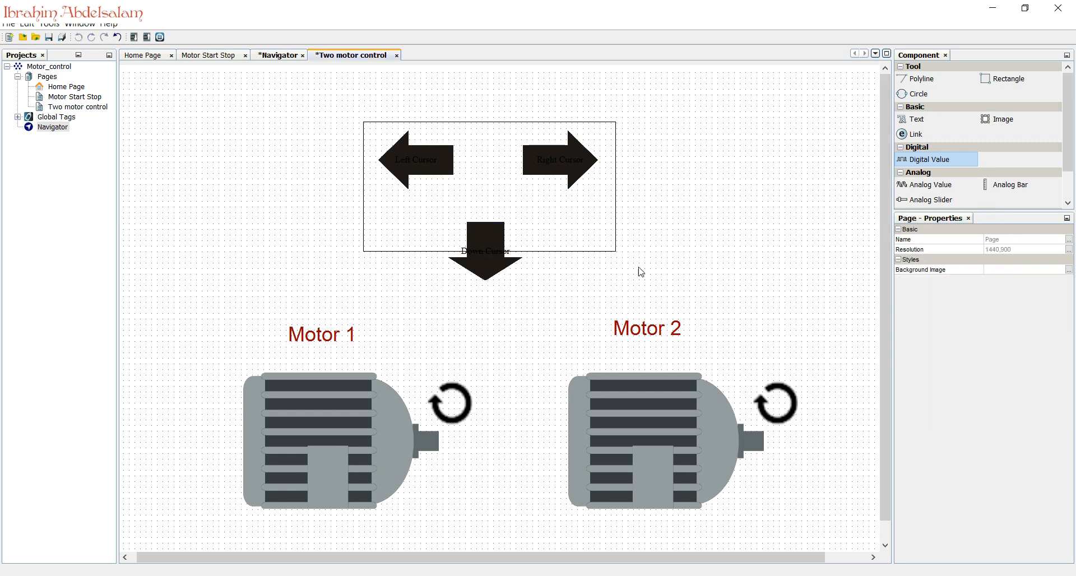
drag(493, 257, 522, 298)
click(451, 141)
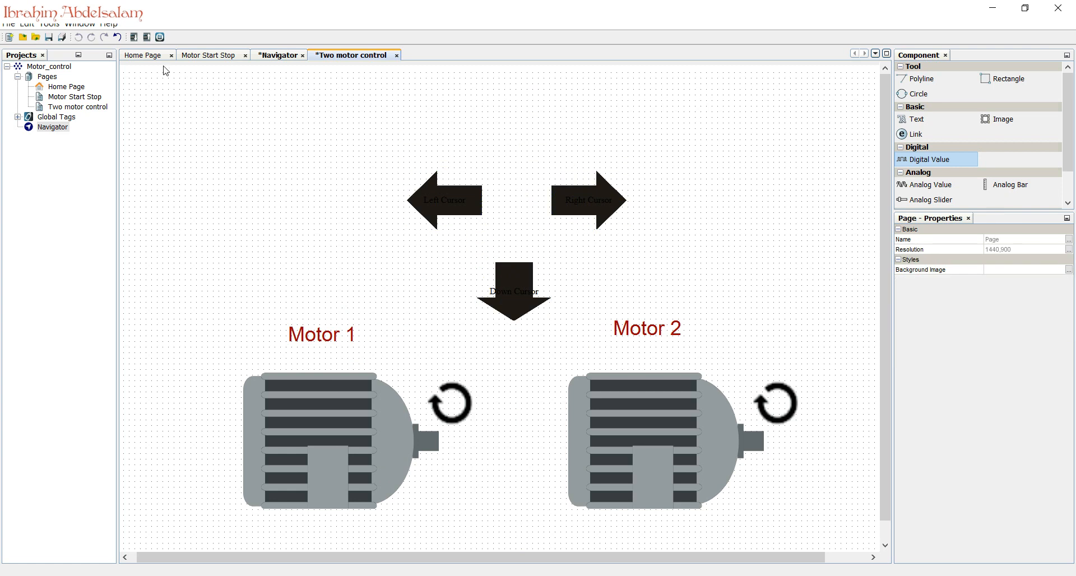
Save and download the Motor_control web project, and transfer the LEC10_EX1 diagram from LOGO!Soft Comfort to the LOGO! device
click(135, 40)
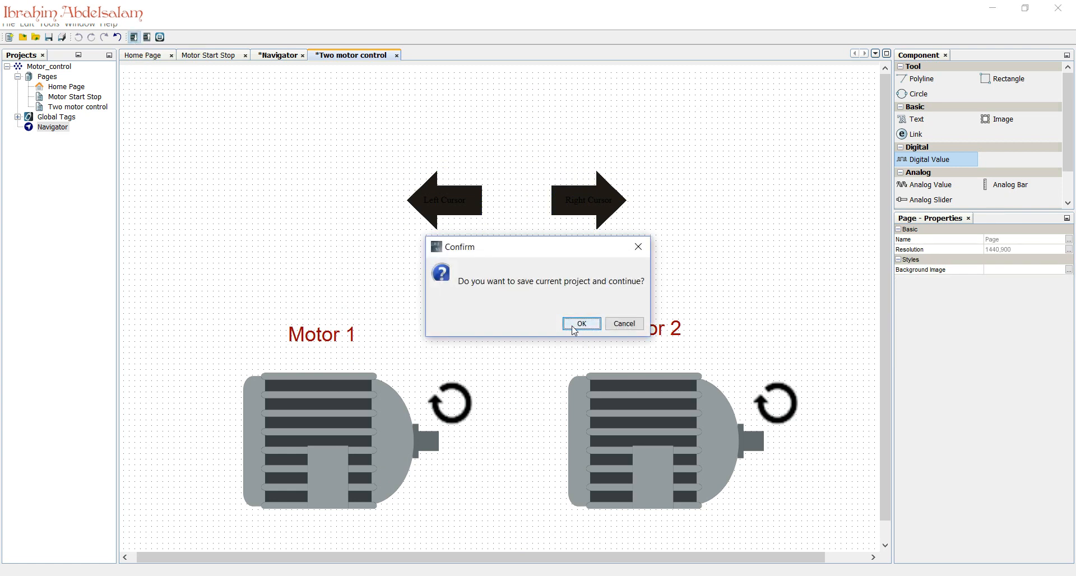
click(581, 324)
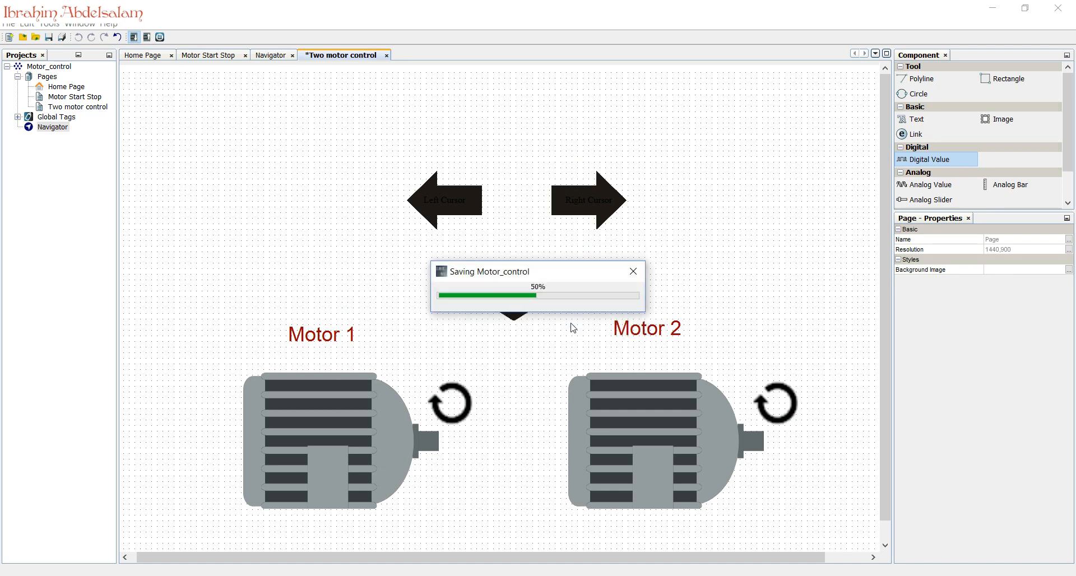
click(579, 436)
click(573, 329)
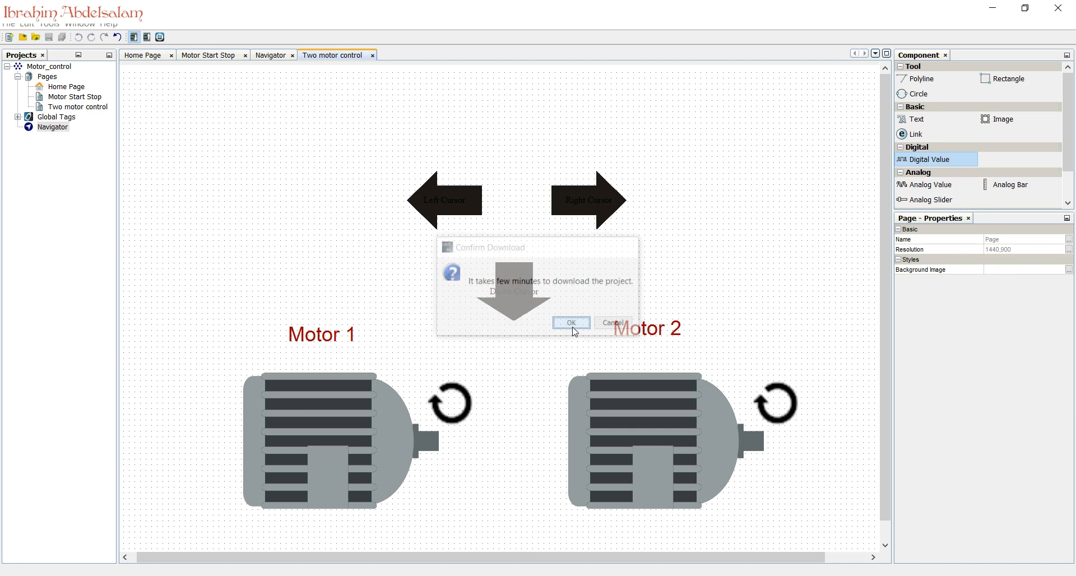
click(557, 323)
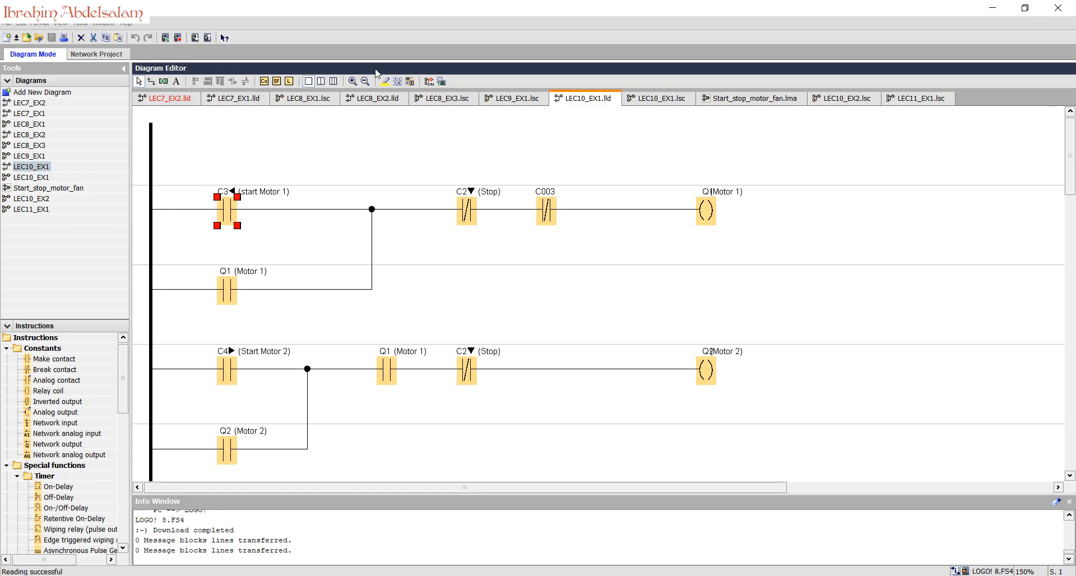
click(194, 38)
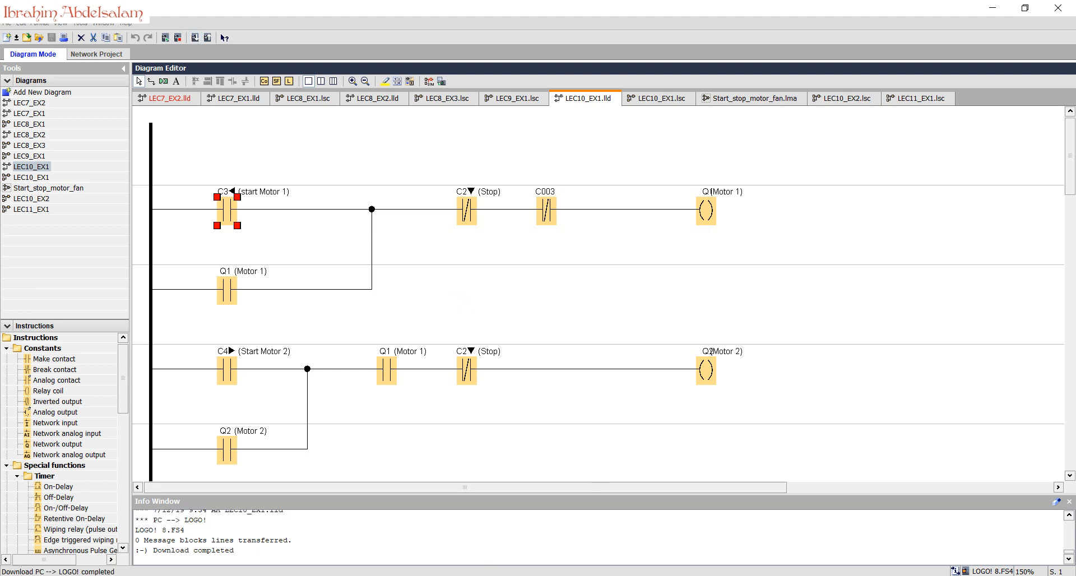
Open 192.168.0.3 in the browser and log on to the customized site as Web User with the account password
text(192.168.0.3)
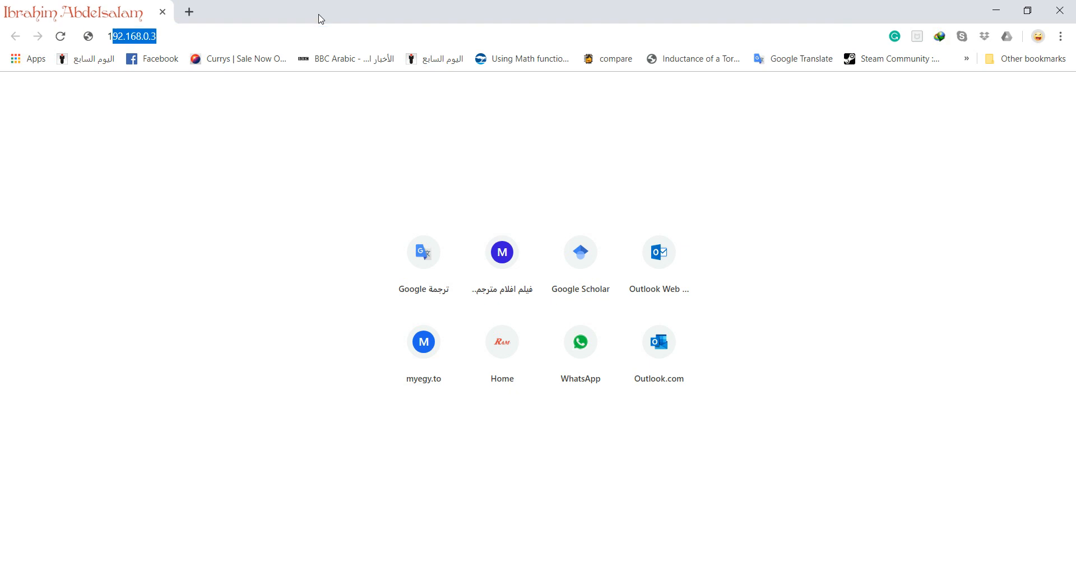
key(Return)
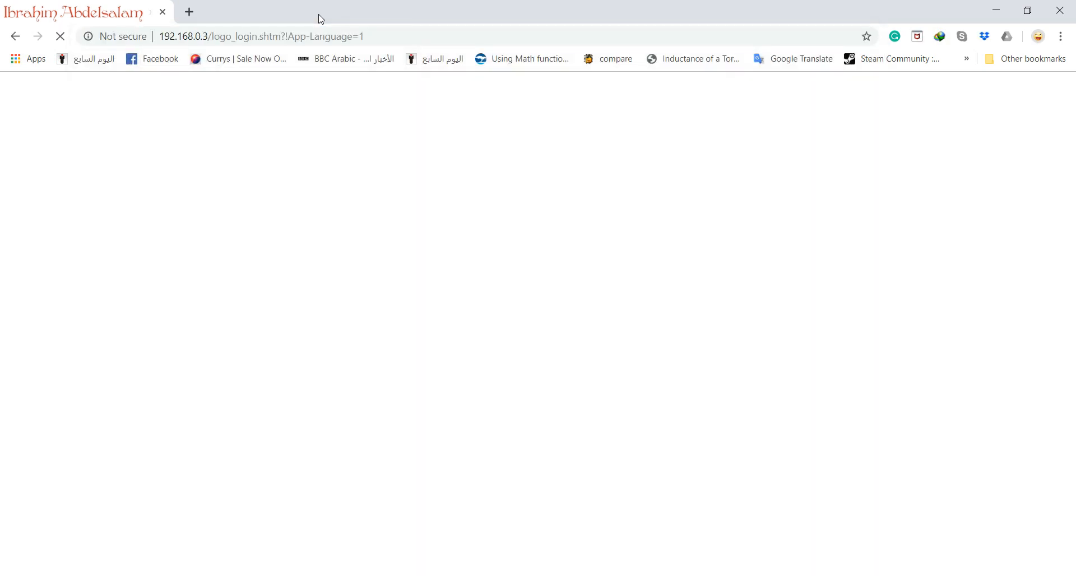
text(•)
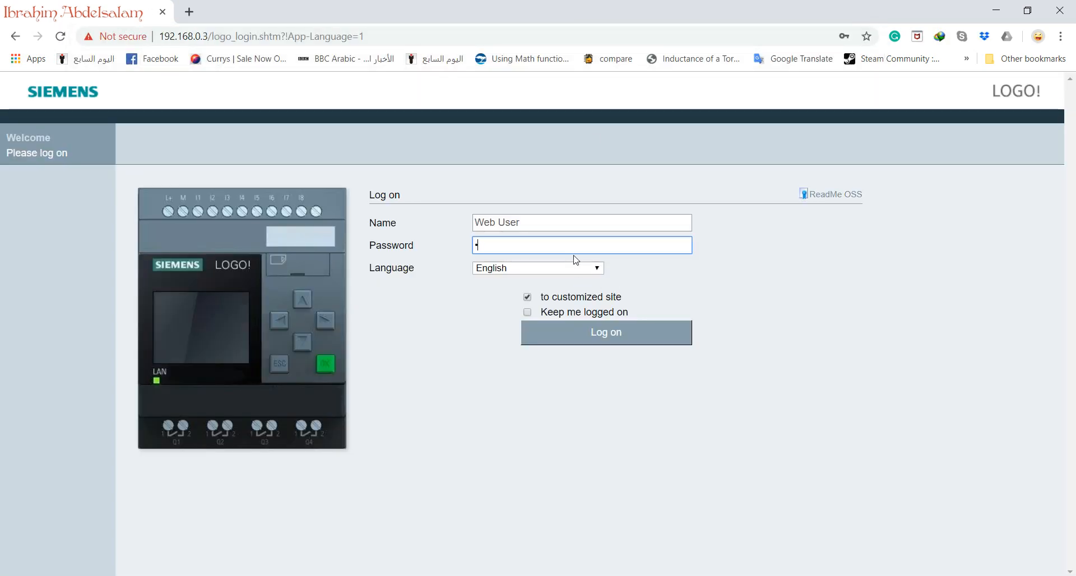
text(••)
click(570, 336)
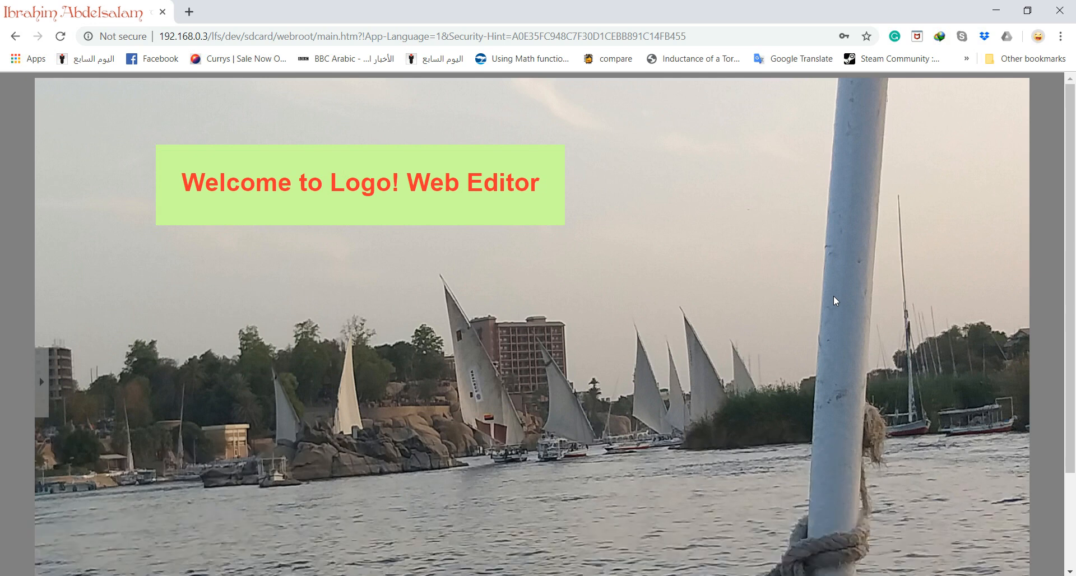
Open the Two motor control page from the site navigation and examine its arrows and motor status indicators
click(47, 379)
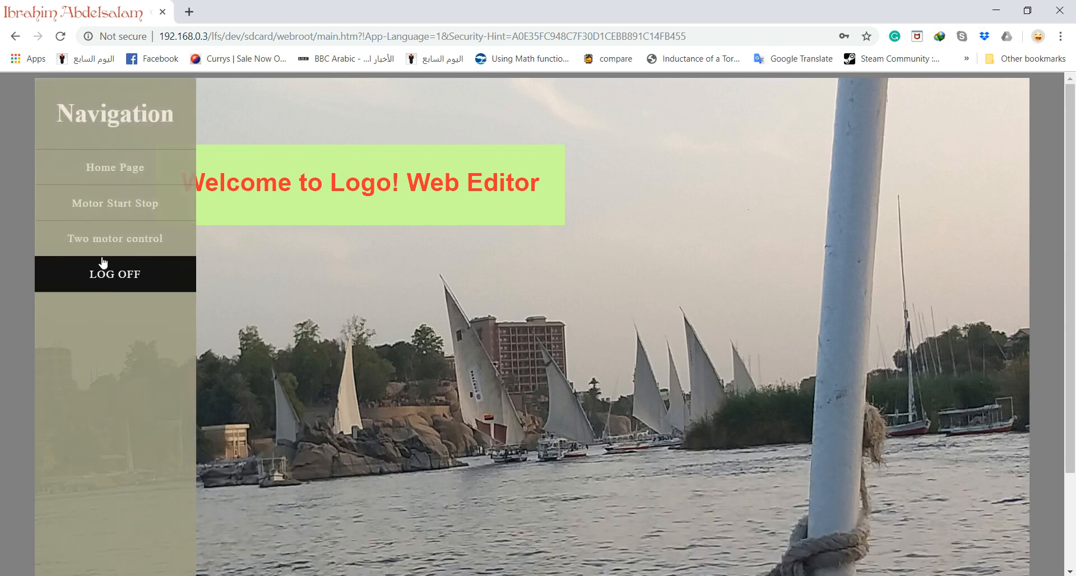
click(116, 245)
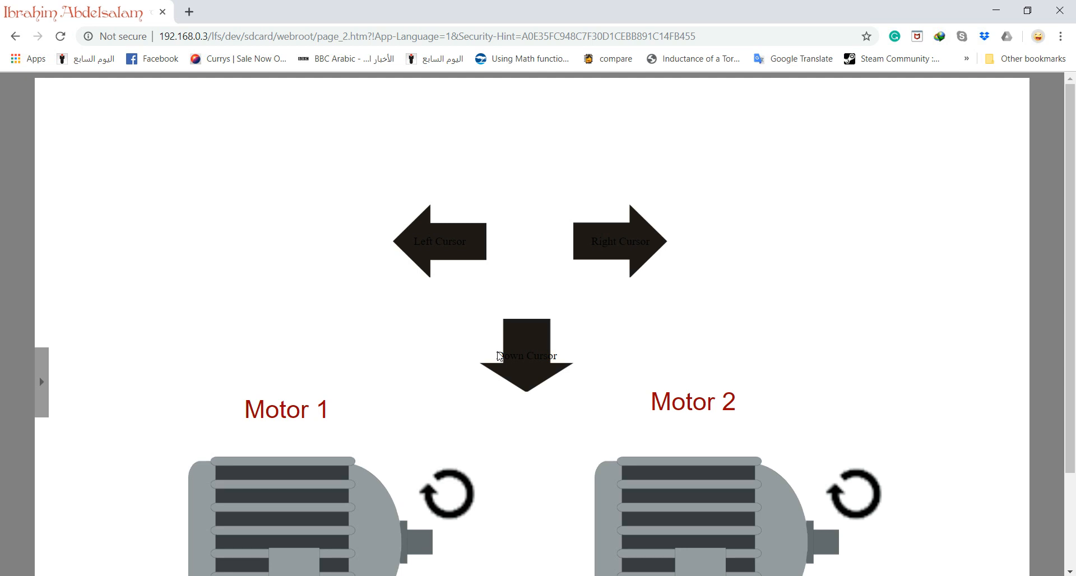
scroll(499, 356, down, 2)
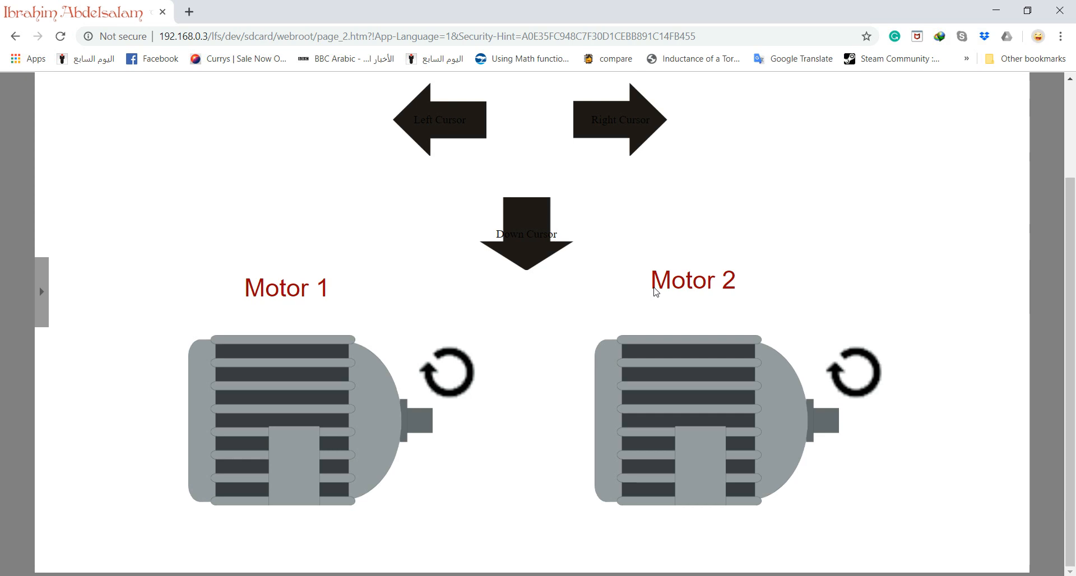
Switch back to LOGO! Web Editor and add a digital value near the page's upper-left corner with block type M and number M5
key(alt+Tab)
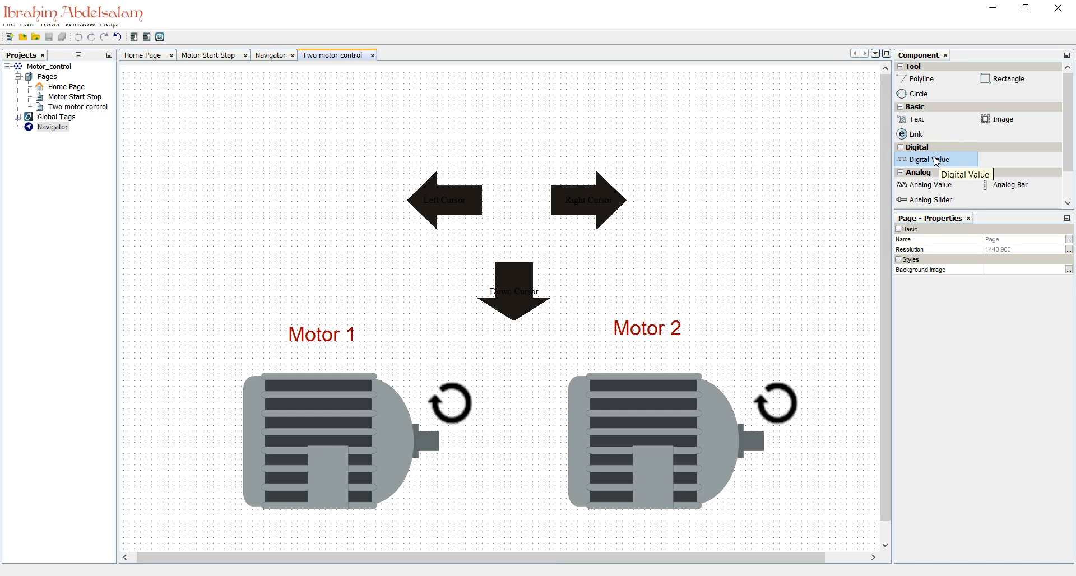
drag(935, 161, 150, 94)
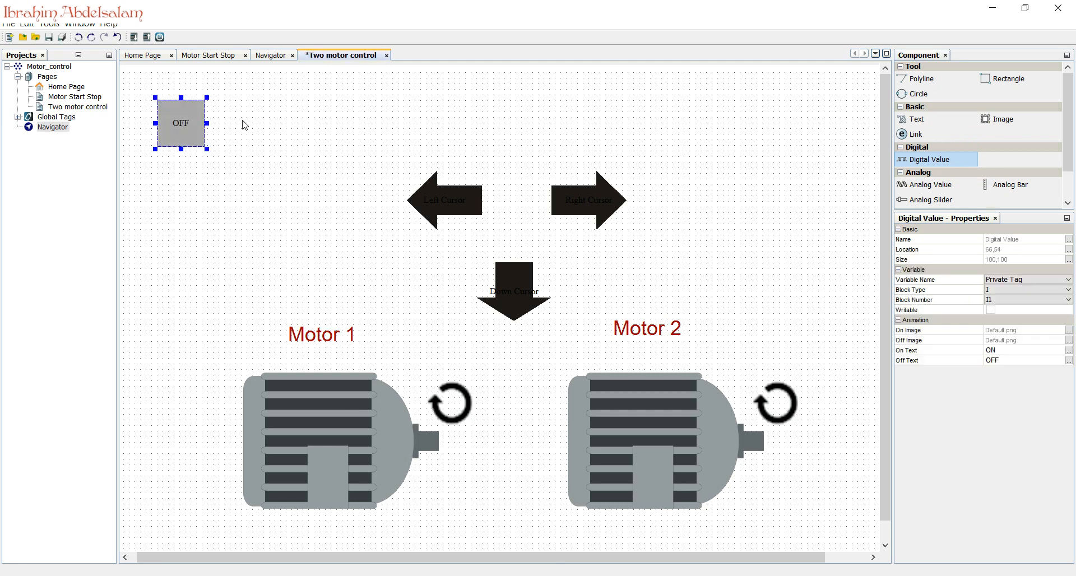
click(1068, 289)
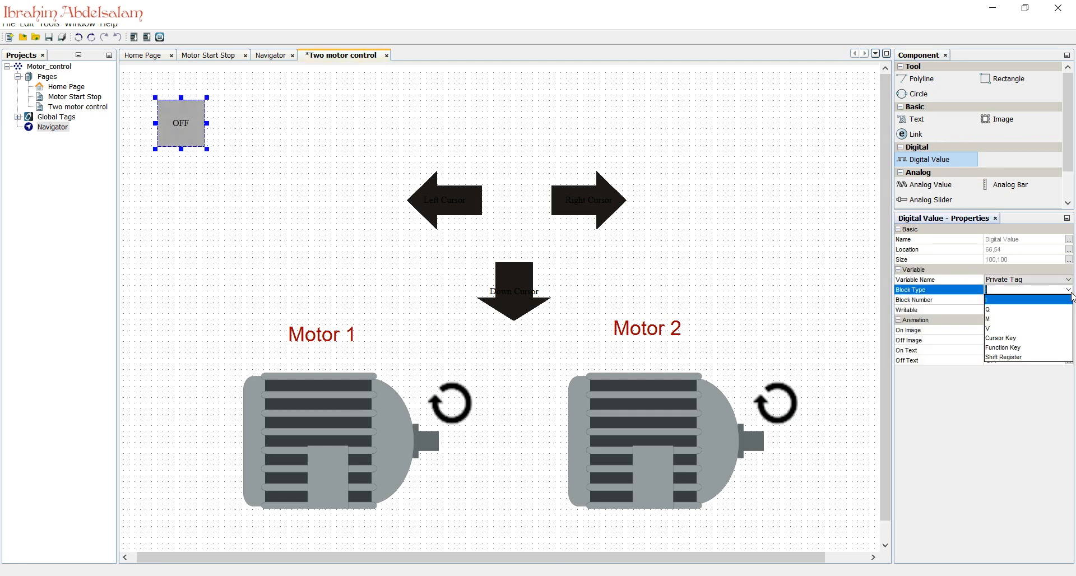
click(1036, 326)
click(1067, 300)
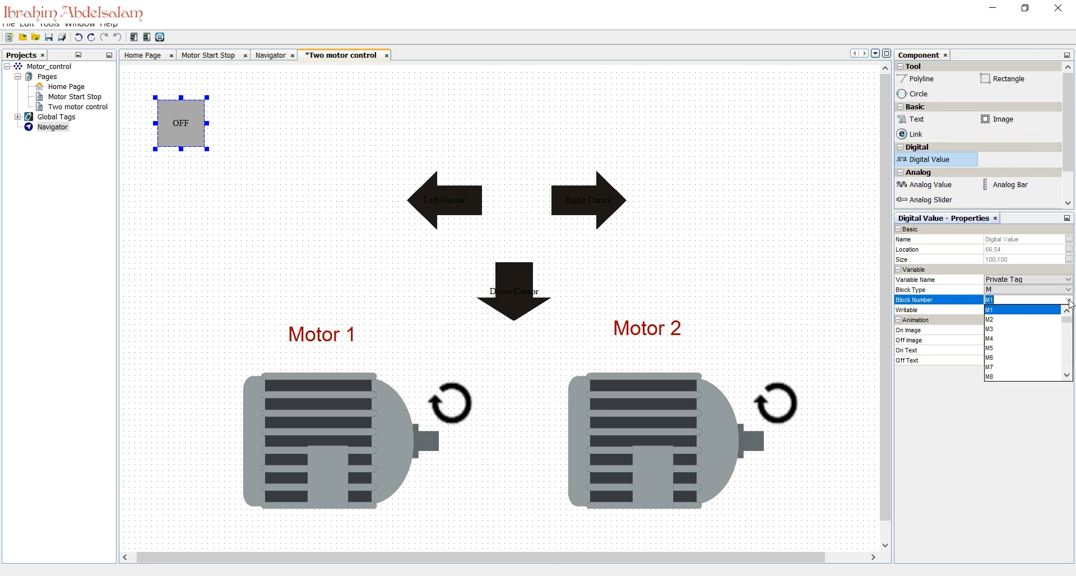
click(1006, 349)
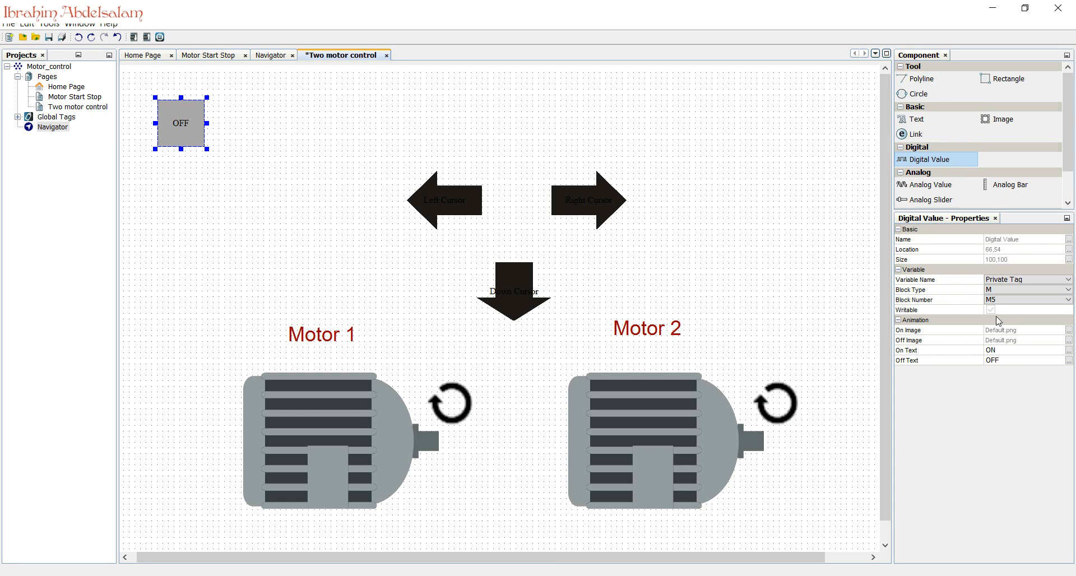
Set both the on text and the off text of the M5 digital value to Start motor 1
click(1003, 350)
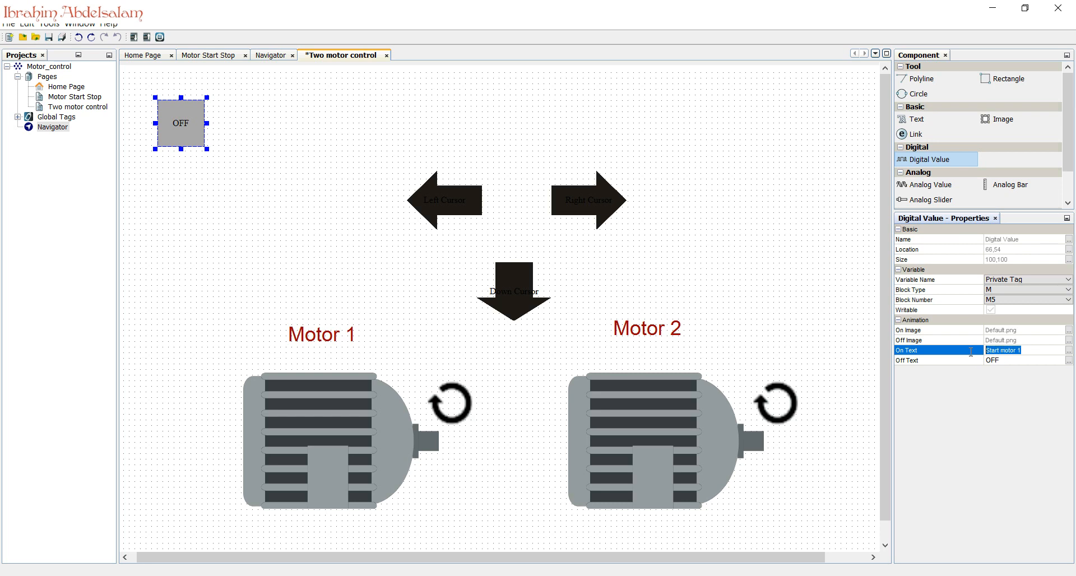
click(993, 359)
text(Start motor 1)
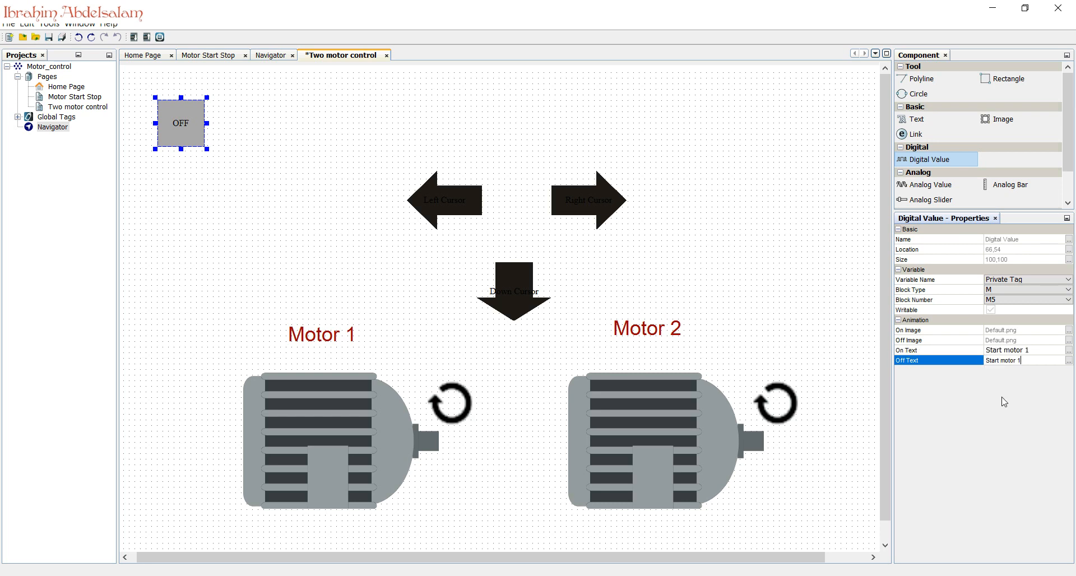
Set the M5 digital value's on image to basin_after_3d.png from the Basins library
click(1071, 335)
click(359, 166)
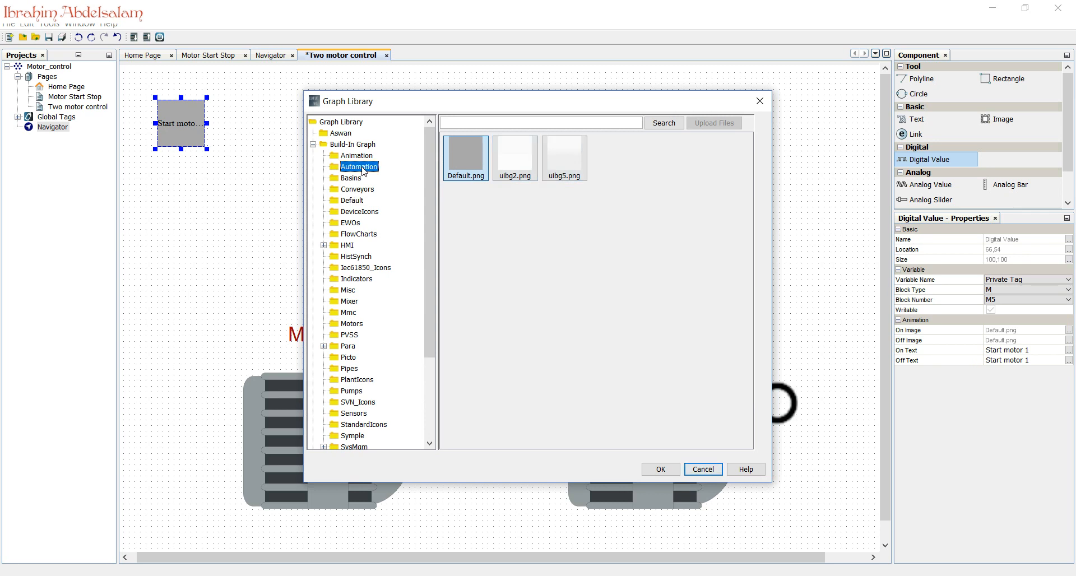
click(358, 178)
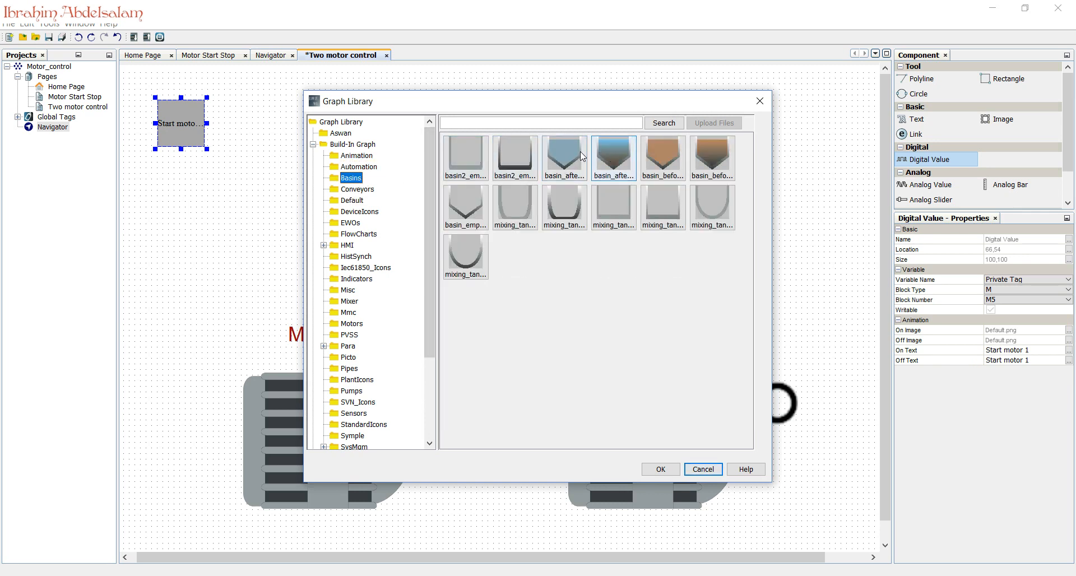
click(604, 159)
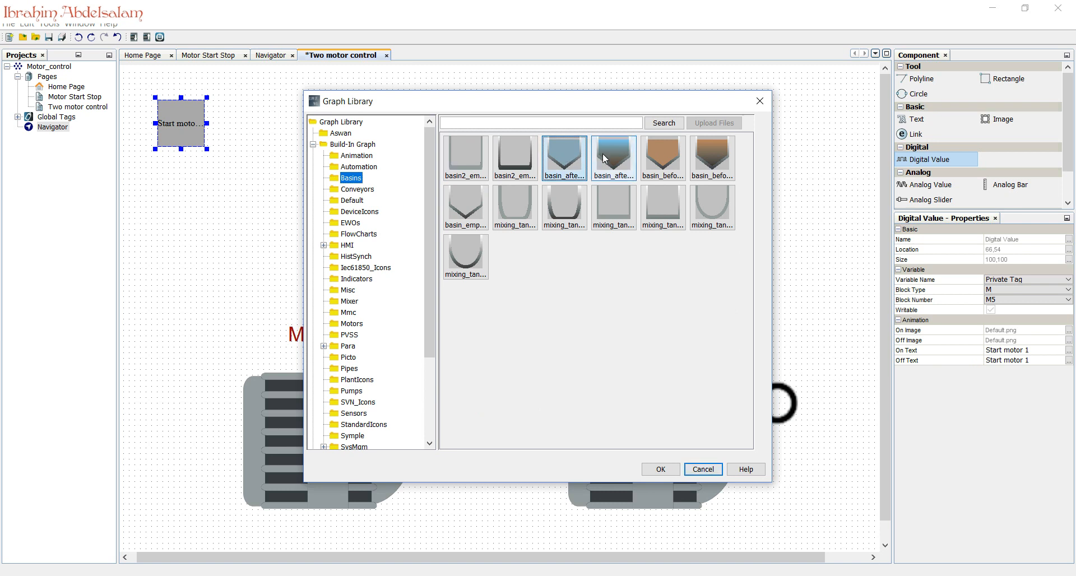
click(660, 469)
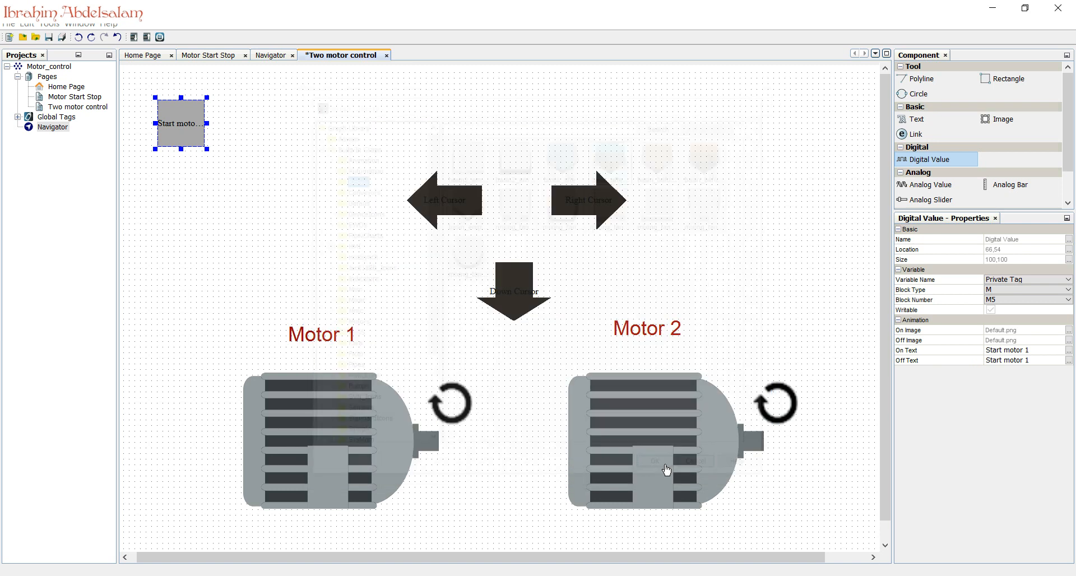
Set the M5 digital value's off image to basin_after.png from the Basins library
click(1069, 340)
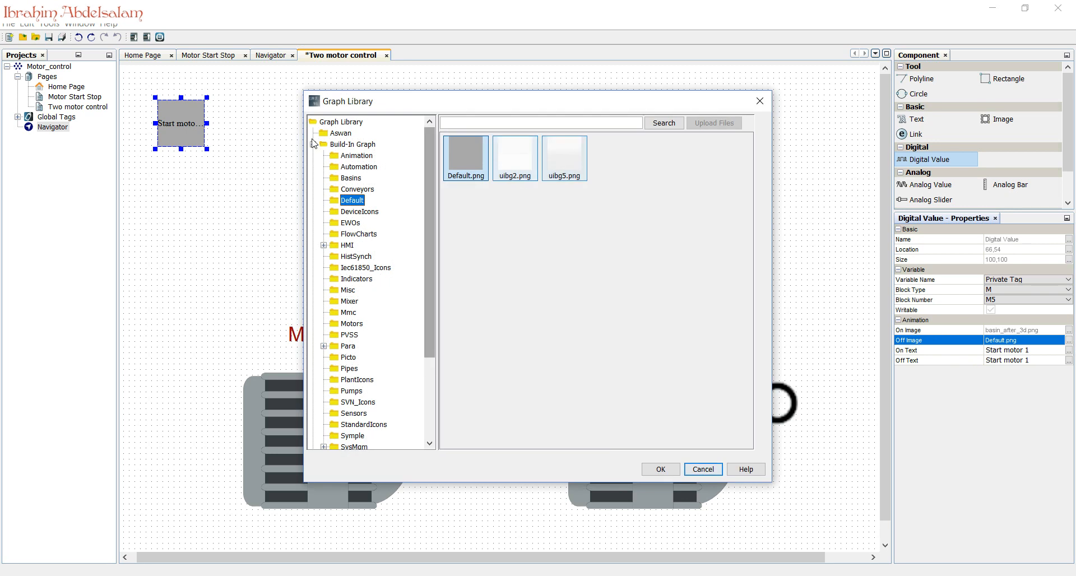
click(349, 178)
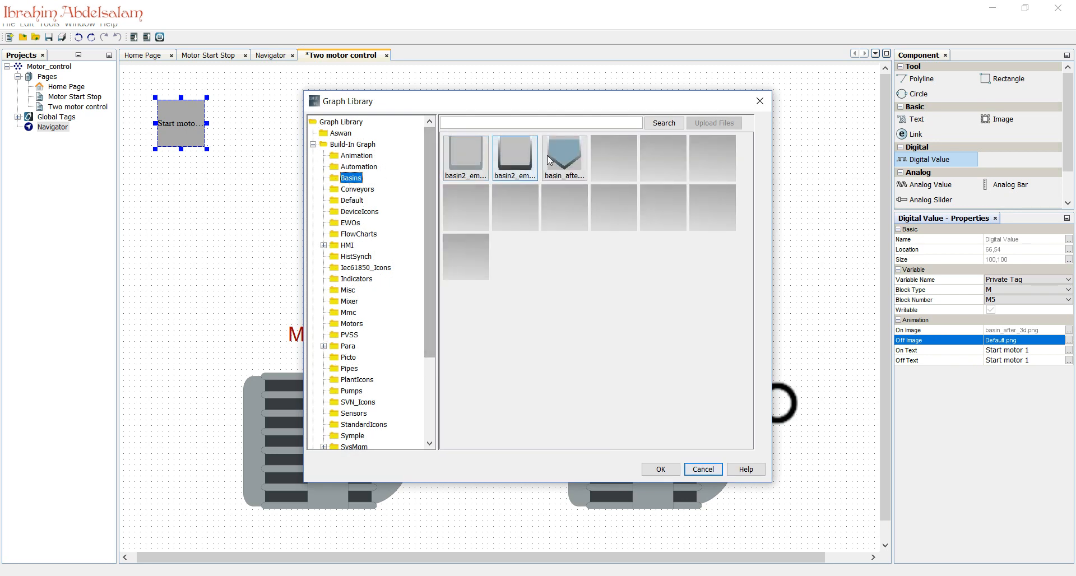
click(567, 156)
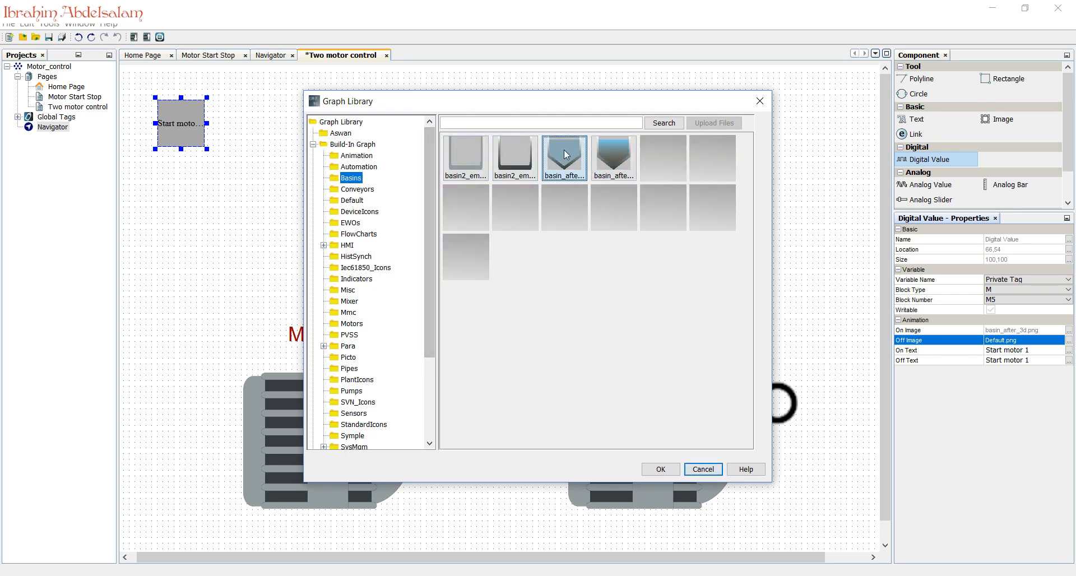
click(660, 469)
Enlarge the Start motor 1 digital value to about 153 by 166 and position it at about 66, 26
click(242, 131)
click(202, 125)
mouse_move(207, 149)
mouse_down()
mouse_move(236, 166)
mouse_move(196, 185)
mouse_move(196, 148)
mouse_up()
click(266, 235)
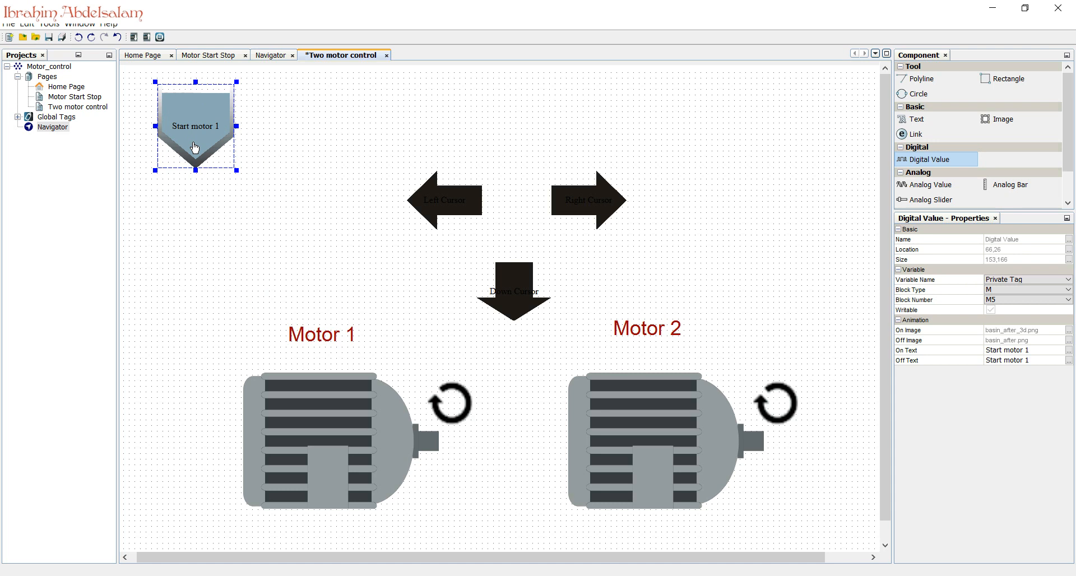
Duplicate the Start motor 1 digital value and place the copy beside the original, at about 247, 26
key(ctrl+c)
key(ctrl+v)
drag(328, 169, 297, 145)
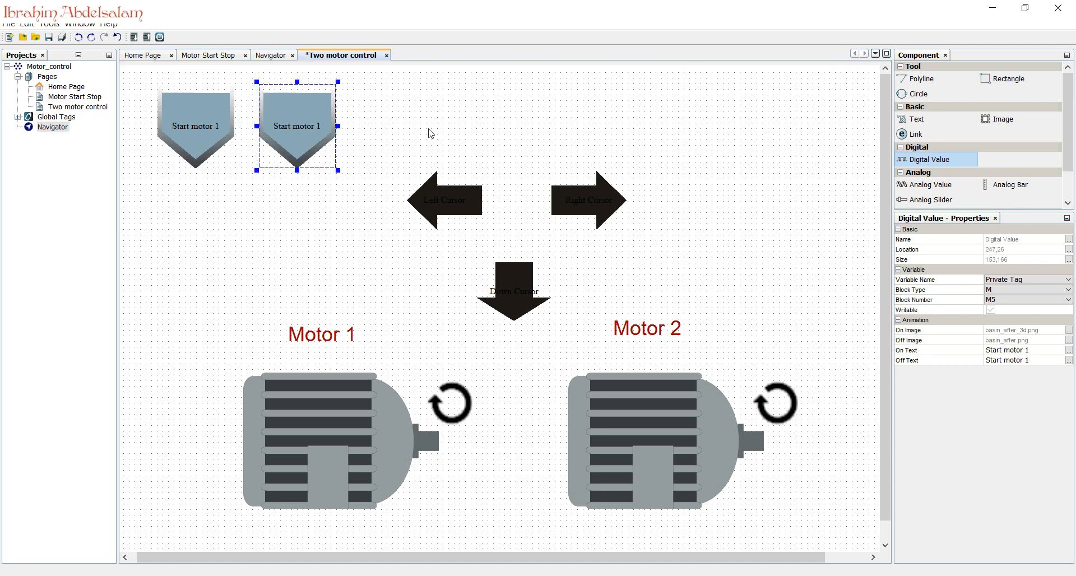
Paste a third Start motor 1 digital value and move all three in a row above the cursor arrows
key(ctrl+v)
drag(461, 145, 391, 97)
drag(490, 147, 515, 140)
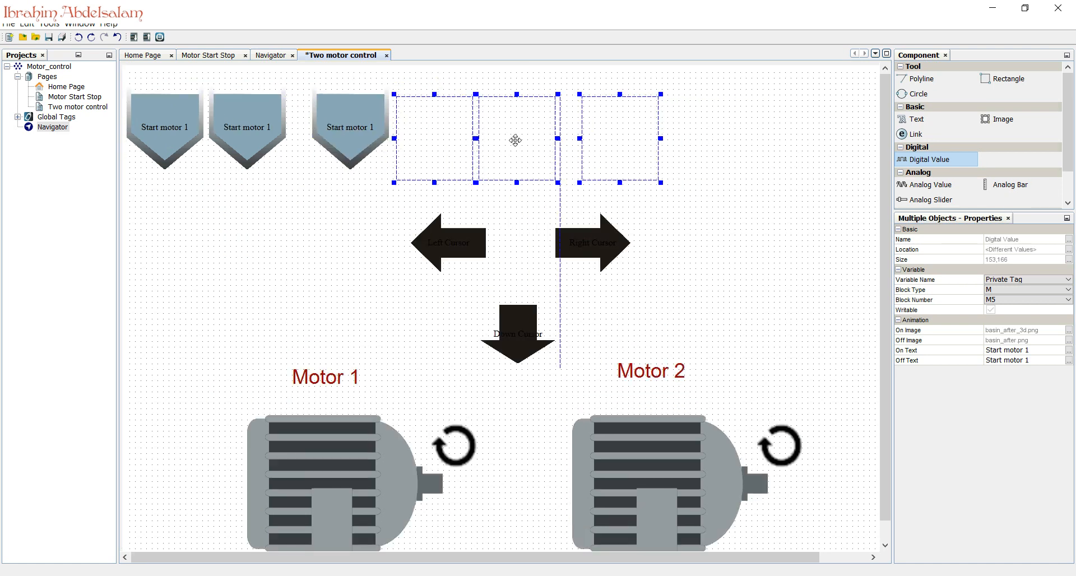
click(673, 144)
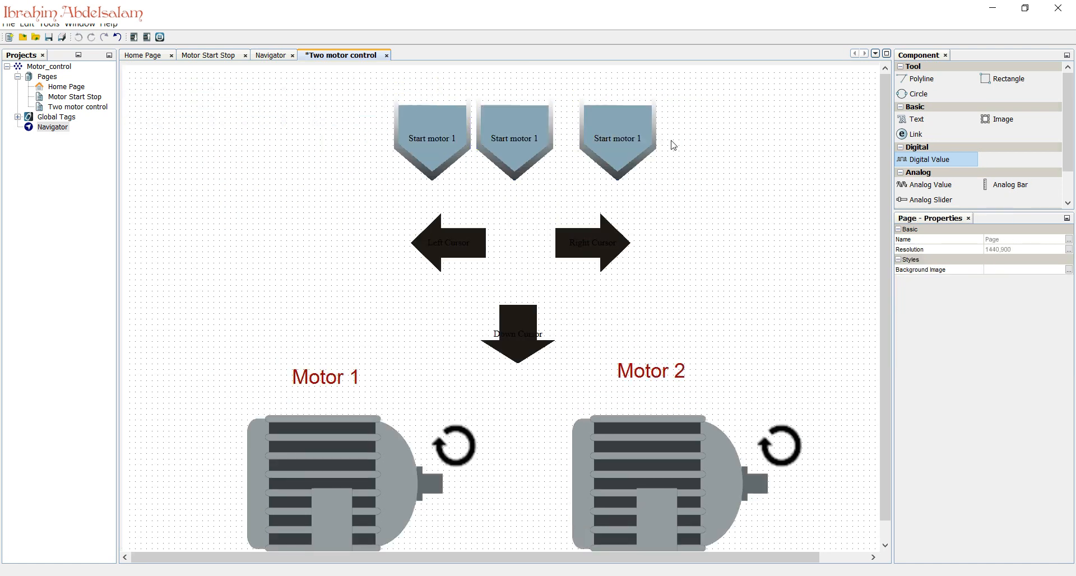
Set the middle digital value's block number to M6 and its on and off texts to Start motor 2
click(522, 143)
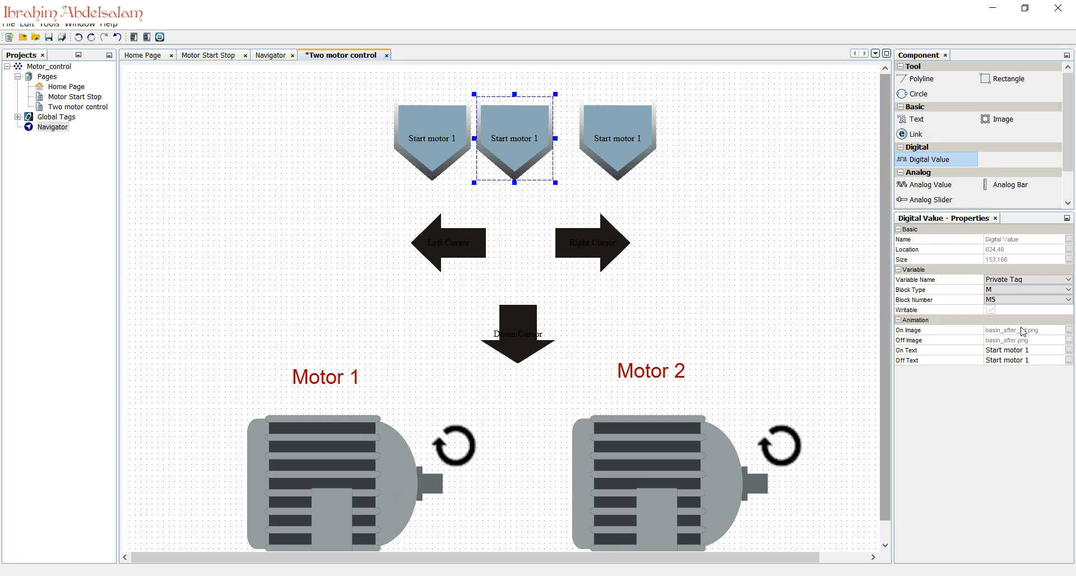
click(1069, 300)
click(1020, 358)
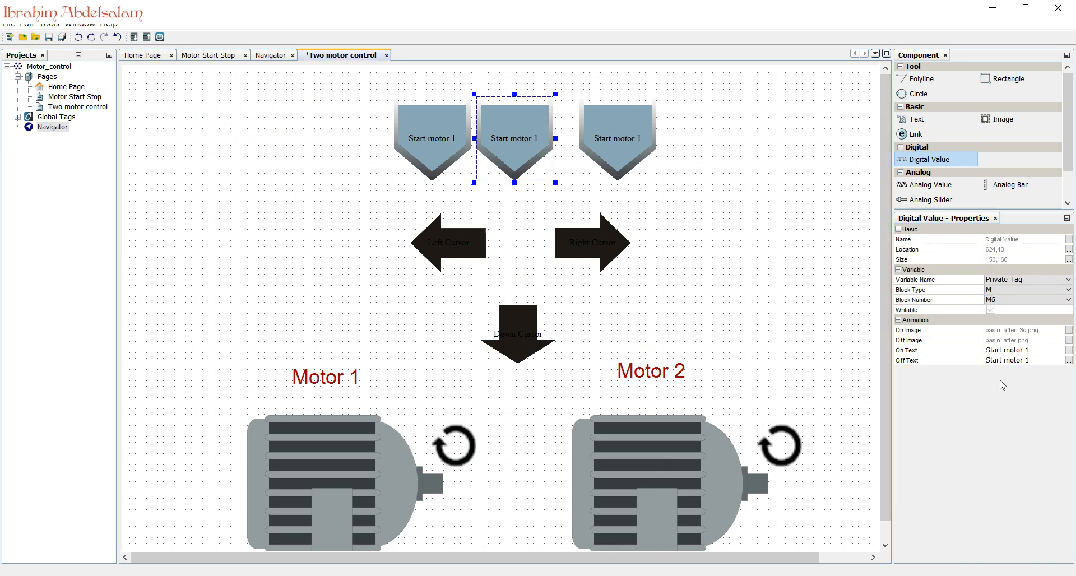
click(1026, 350)
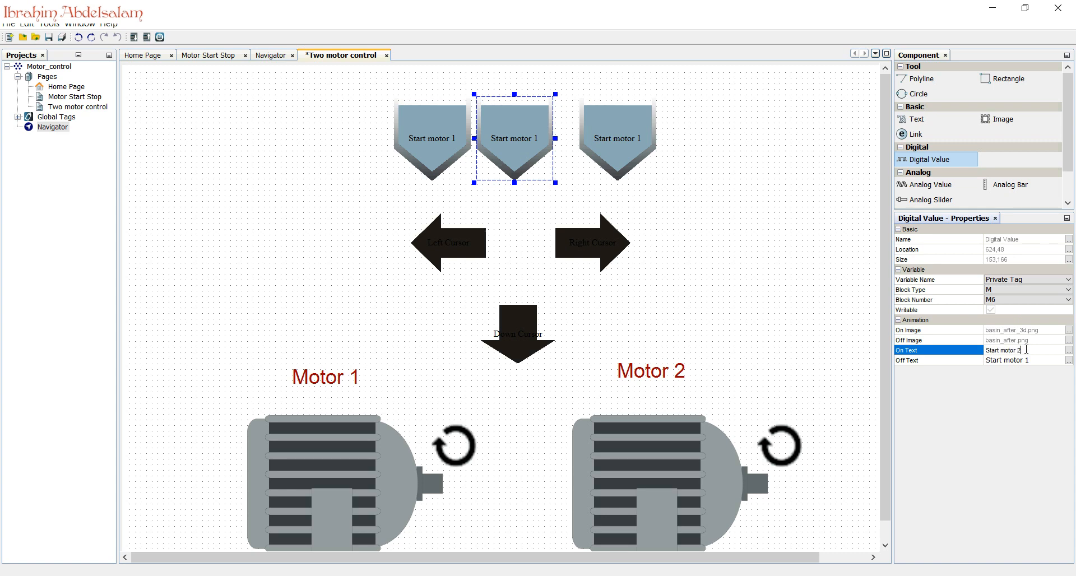
text(2)
click(1029, 361)
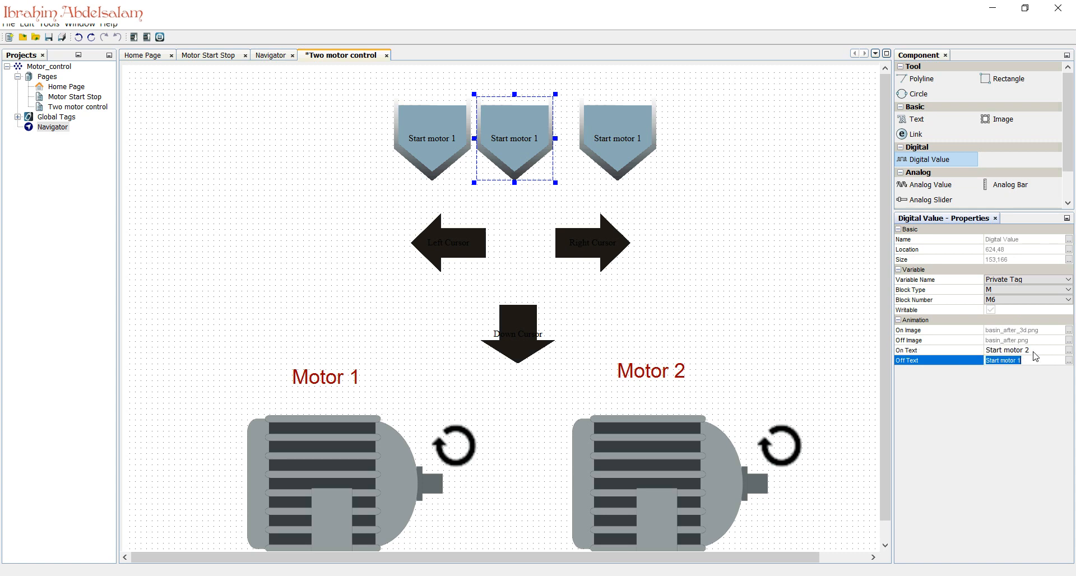
key(Right)
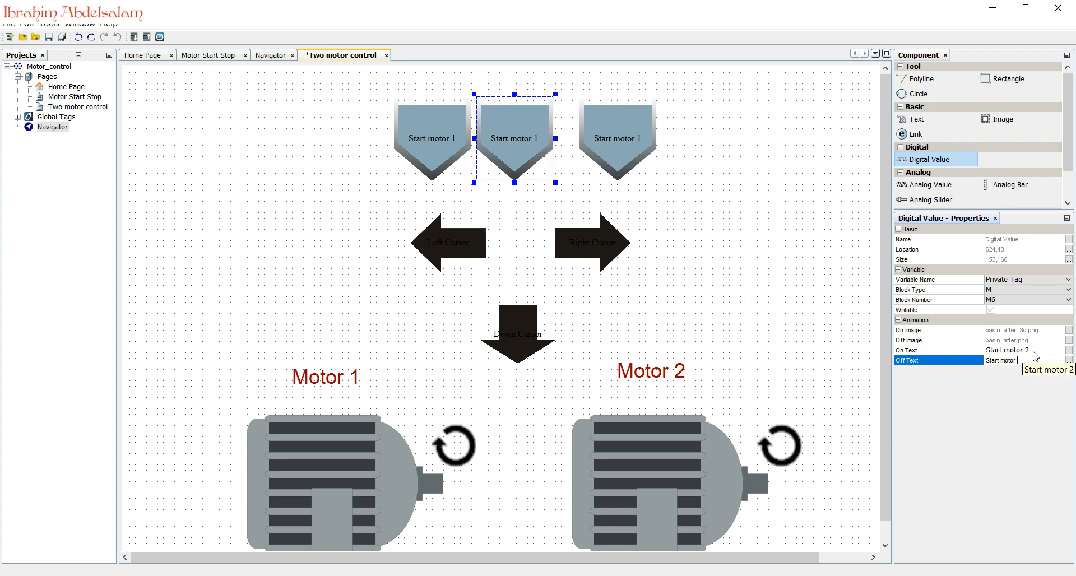
text(2)
Give the rightmost digital value the on and off texts Stop all and block number M7
click(611, 139)
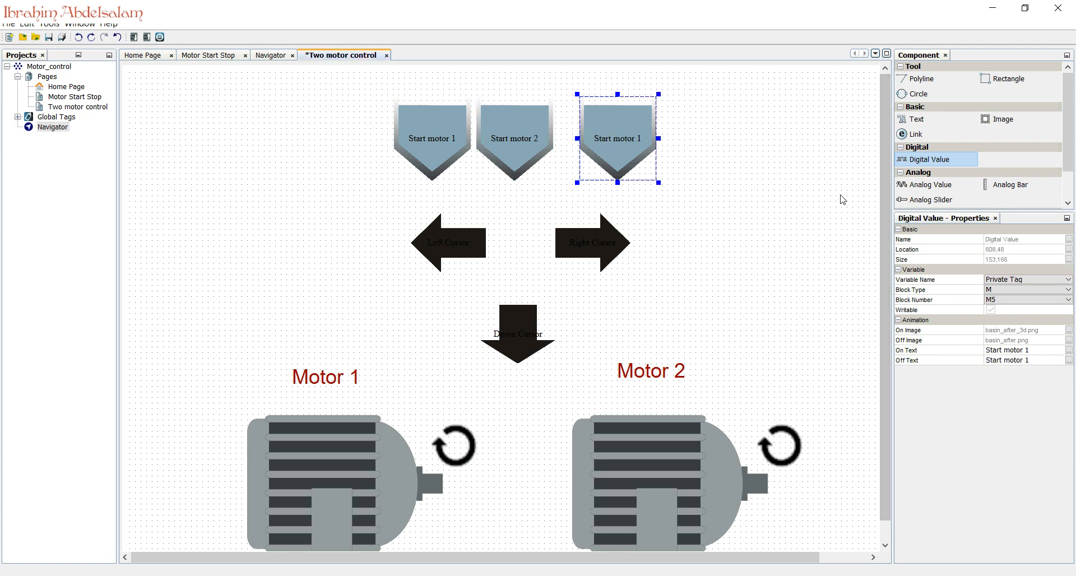
double_click(1020, 350)
drag(1020, 350, 943, 352)
text(Stop all)
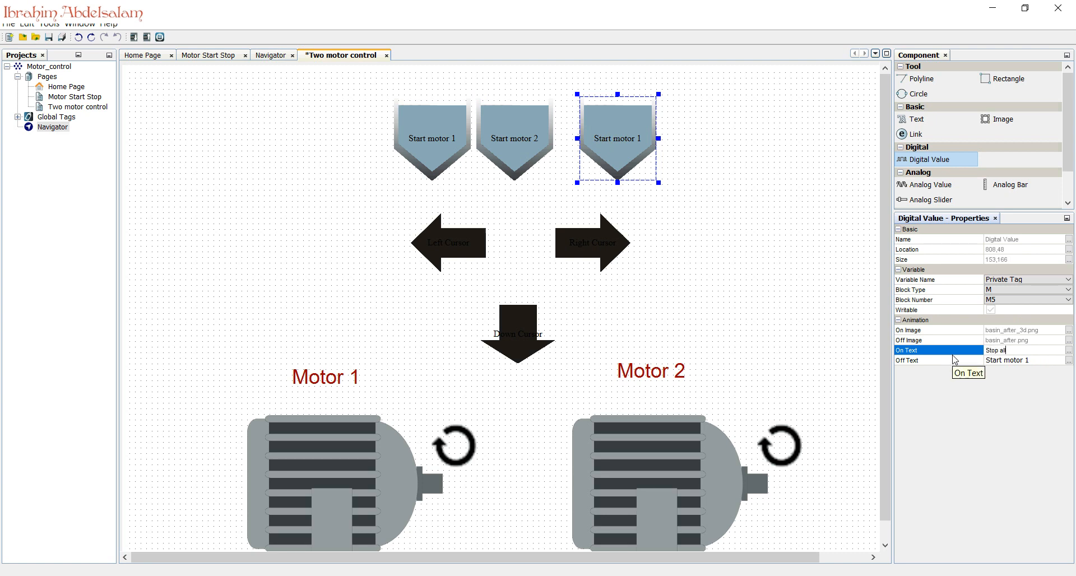
click(1021, 360)
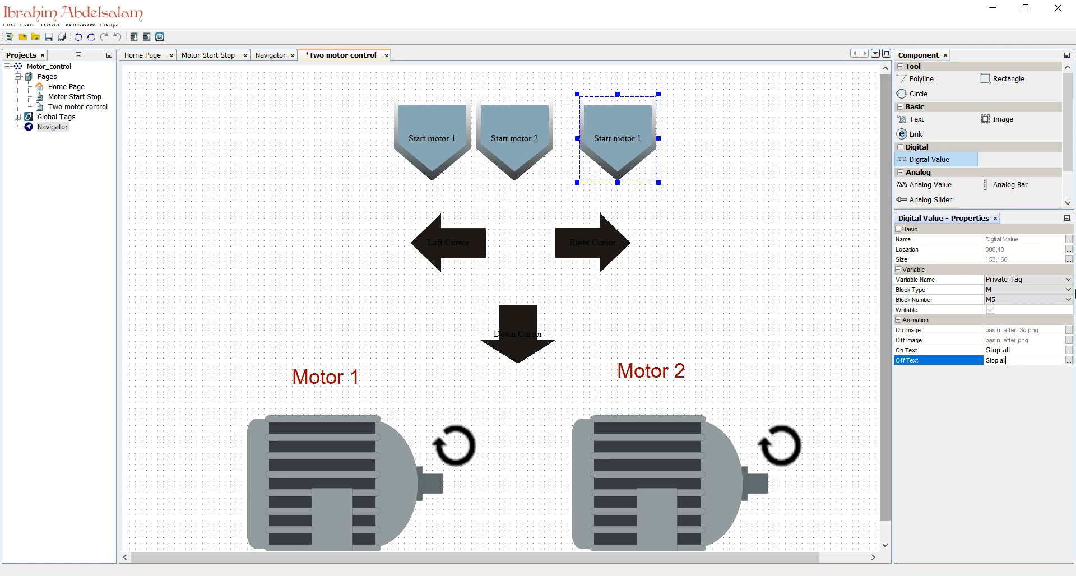
click(1070, 301)
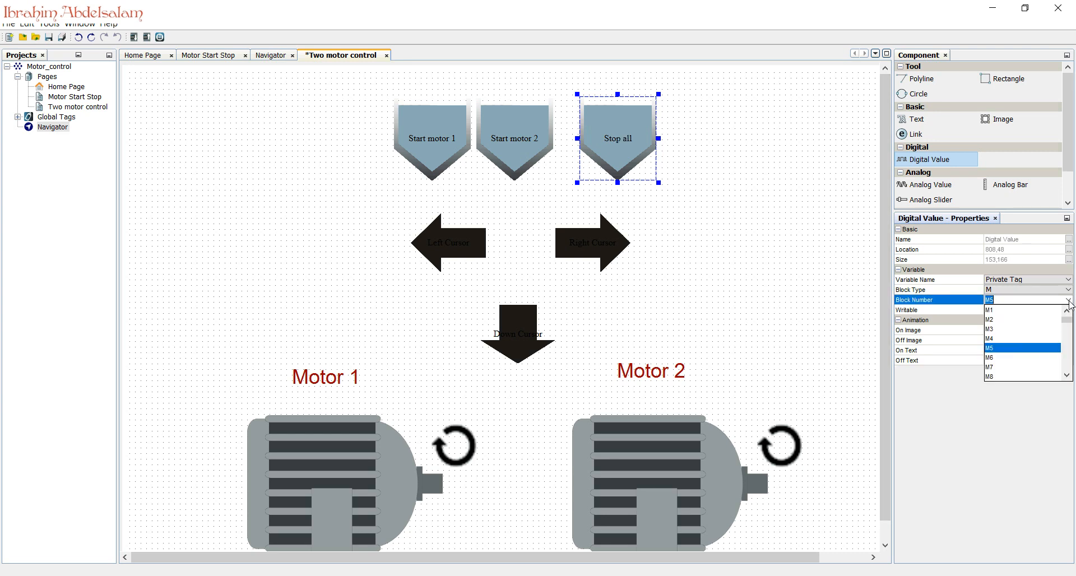
click(1003, 368)
click(810, 190)
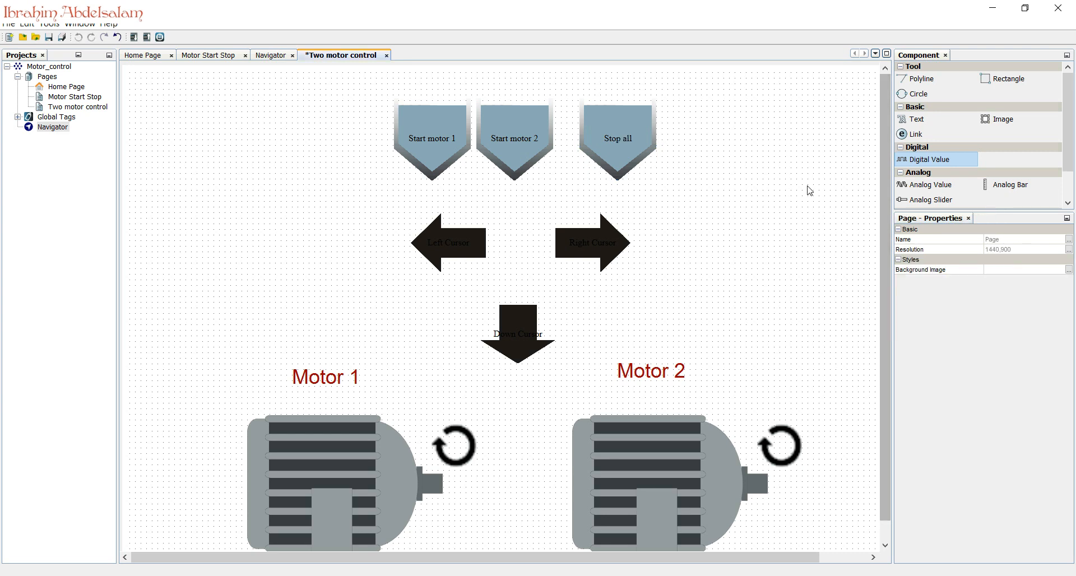
Move the Start motor 2 digital value to about 644, 48, between Start motor 1 and Stop all
drag(474, 139, 486, 139)
click(461, 140)
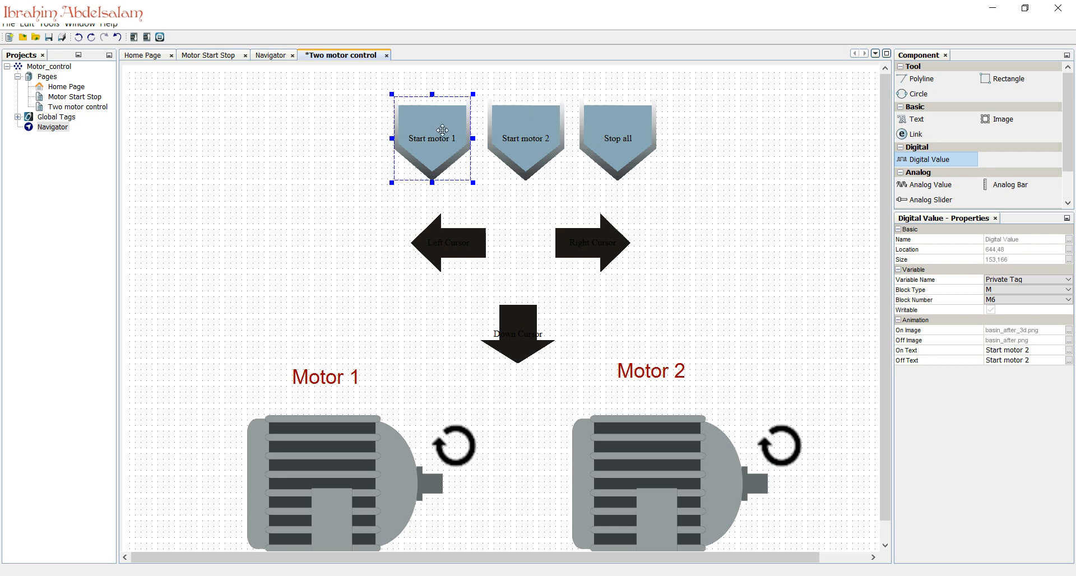
click(517, 135)
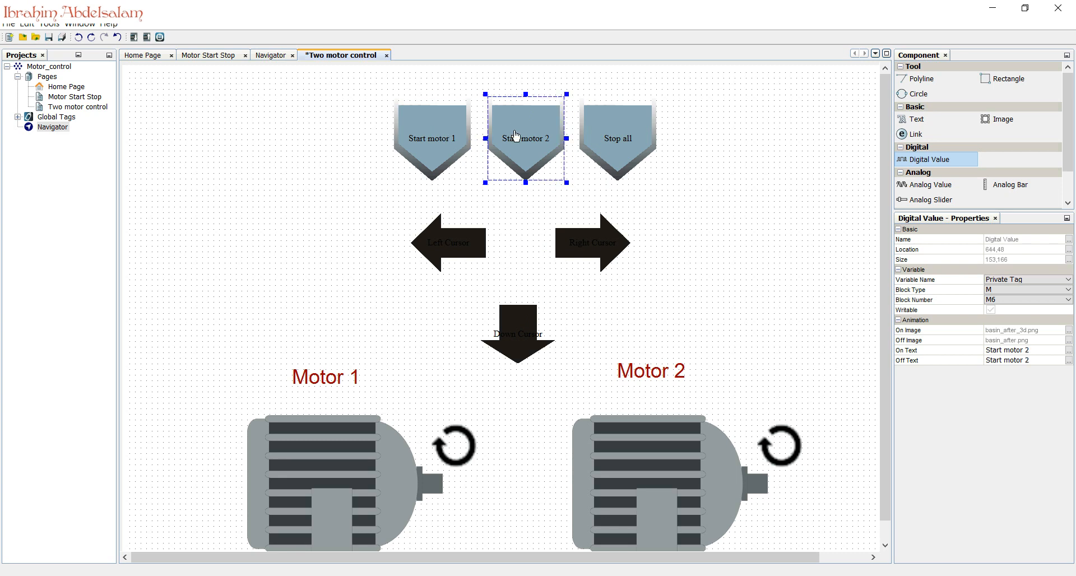
click(607, 143)
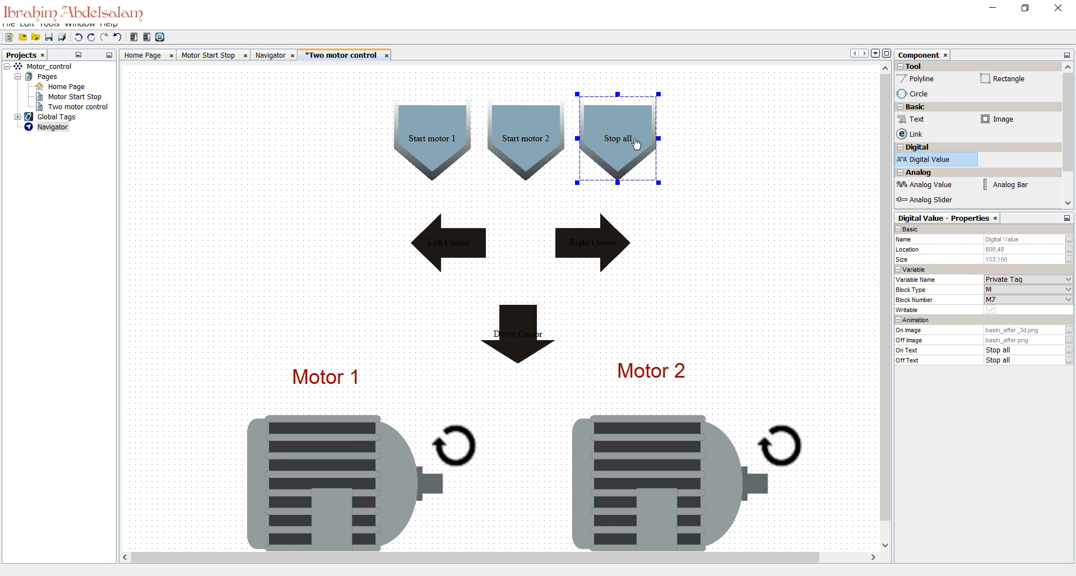
click(702, 142)
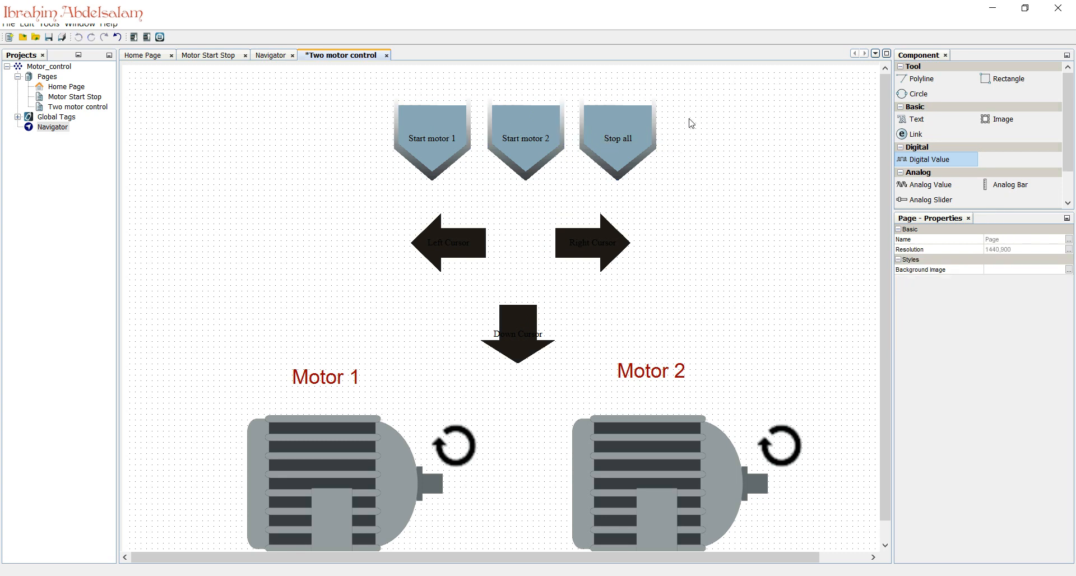
Save the web project and download it to the device at target IP address 192.168.0.3
click(49, 37)
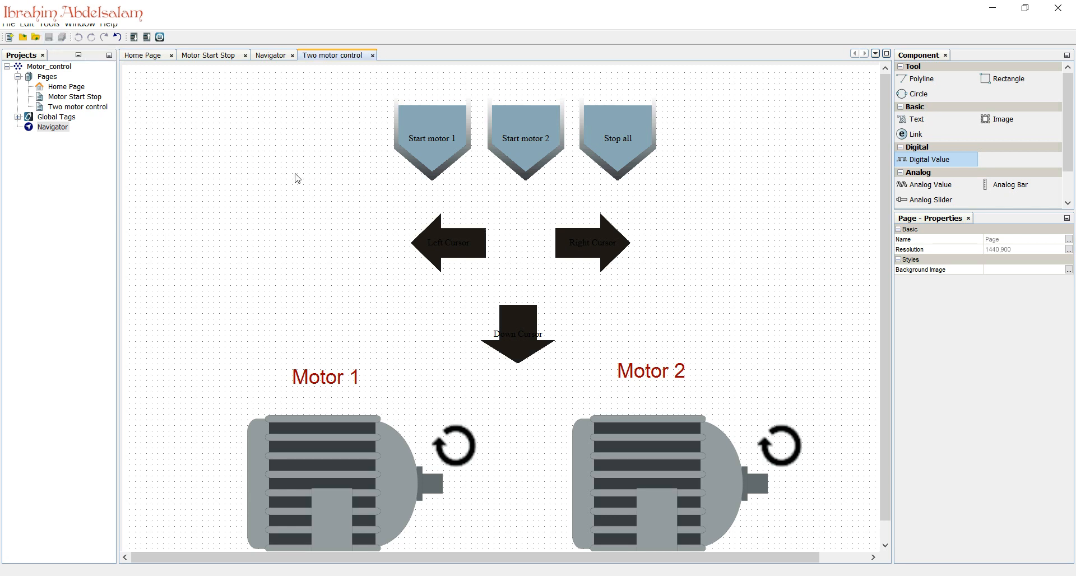
click(135, 39)
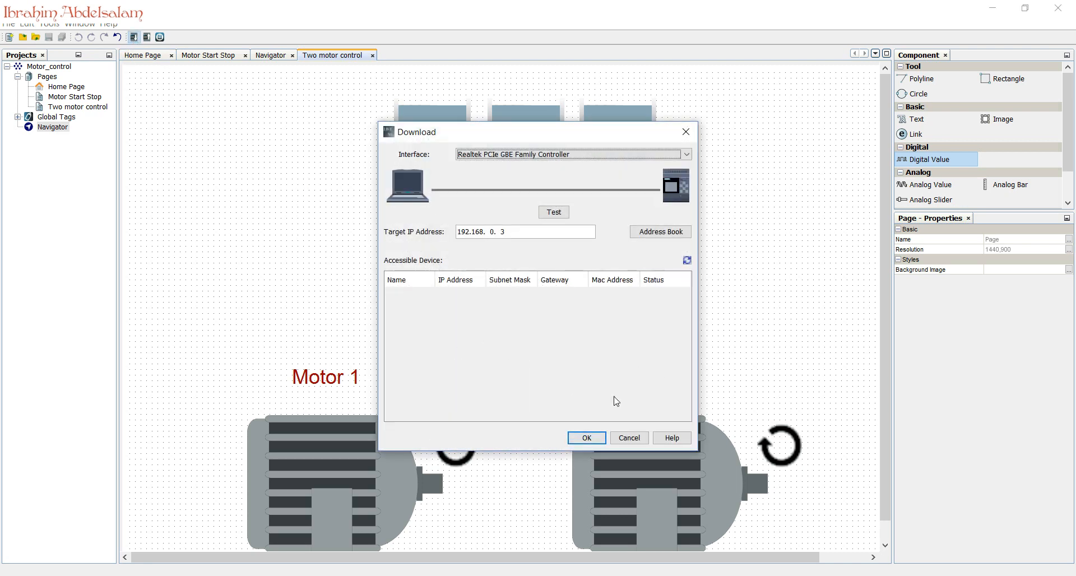
click(598, 439)
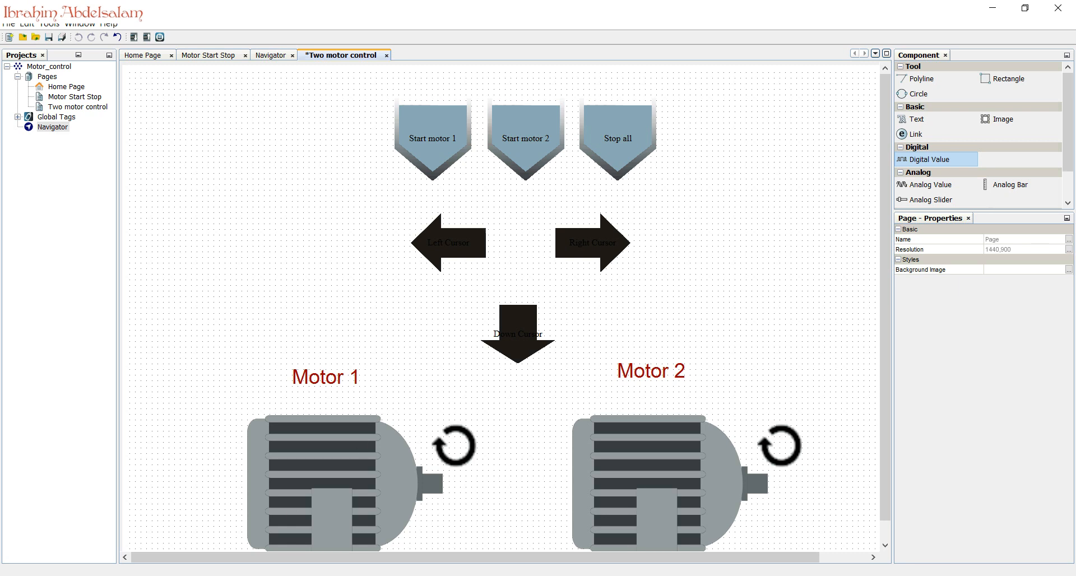
Switch to LOGO!Soft Comfort, add a make contact with block name m5 in LEC10_EX1, and place it above the start Motor 1 contact
key(alt+Tab)
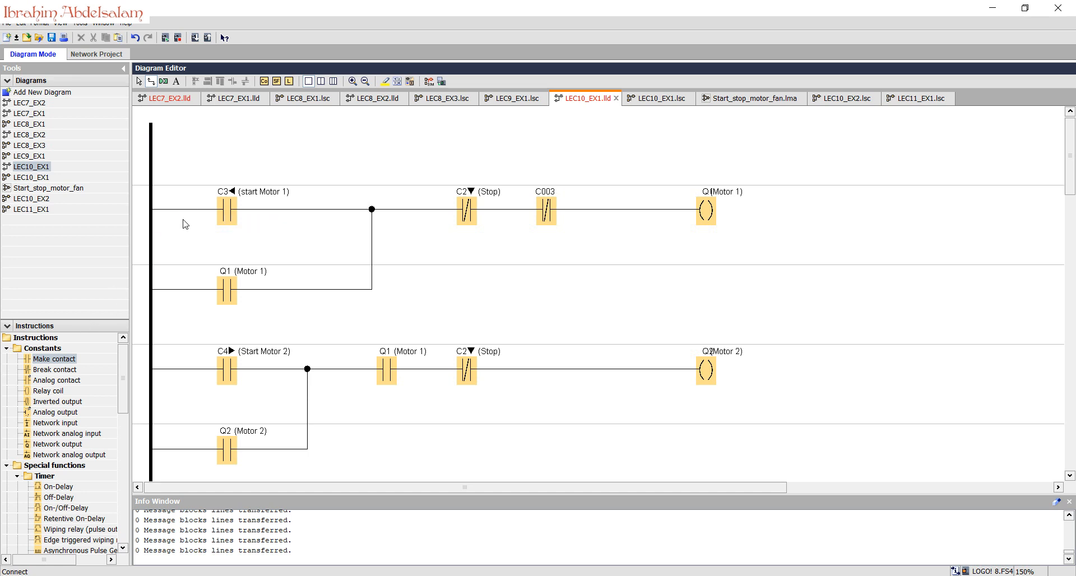
drag(67, 361, 271, 148)
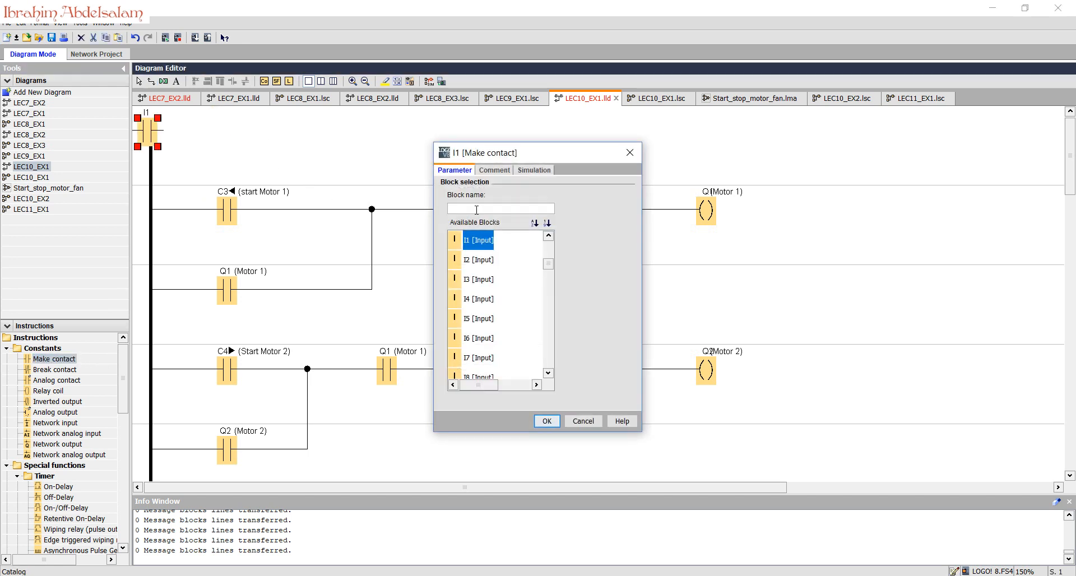
text(m5)
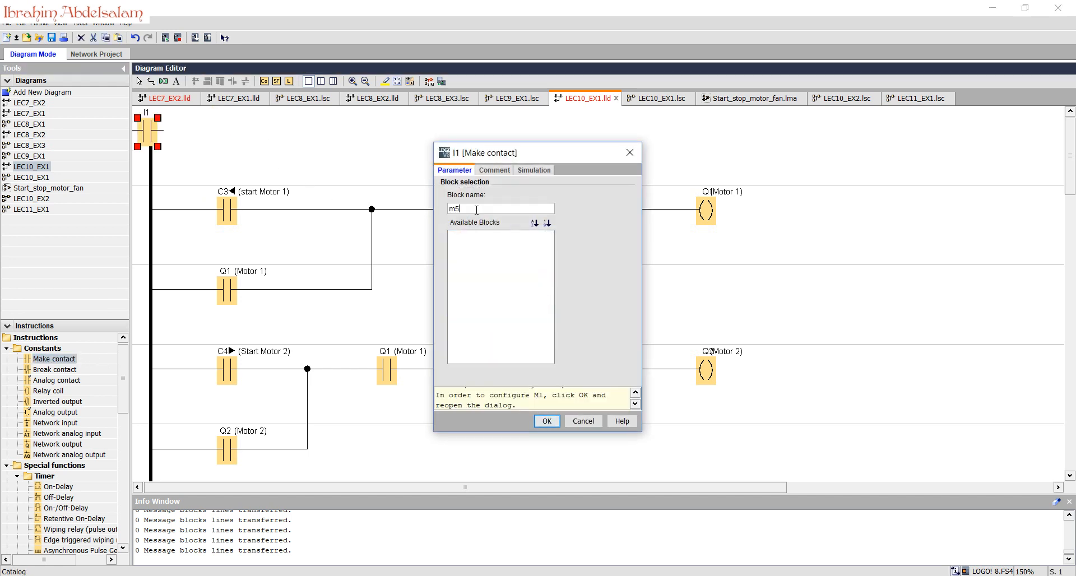
click(547, 421)
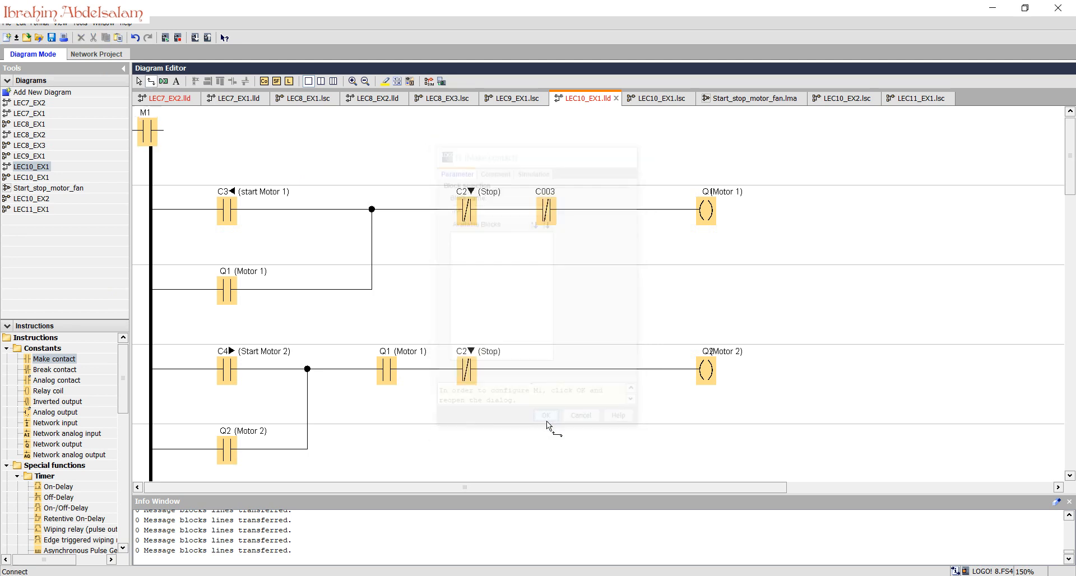
click(139, 81)
click(148, 132)
drag(233, 145, 233, 145)
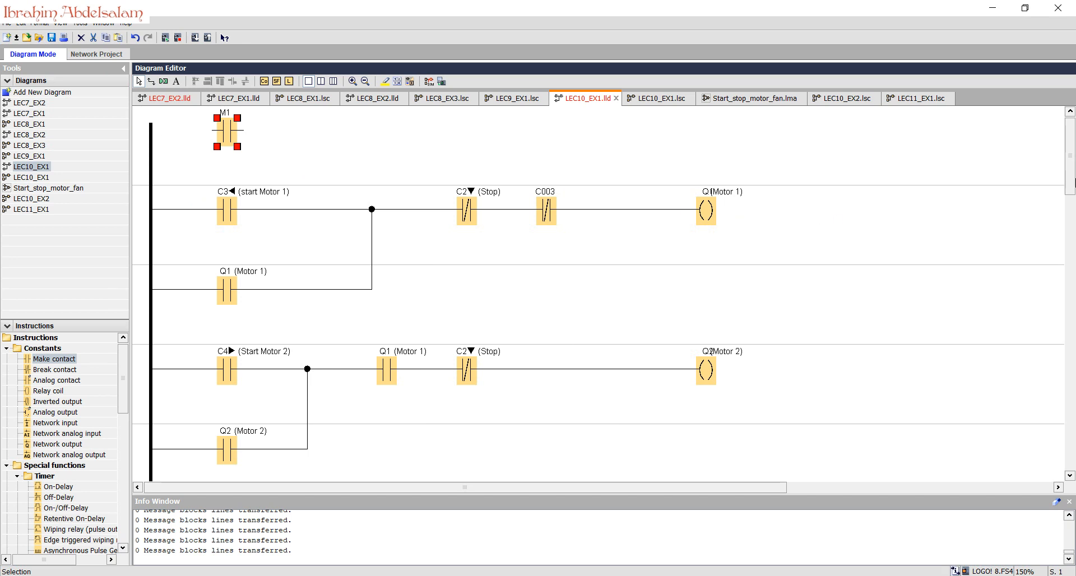
Add two relay coils, one above the other, in the empty rungs below the X3 coil
drag(1072, 154, 1073, 462)
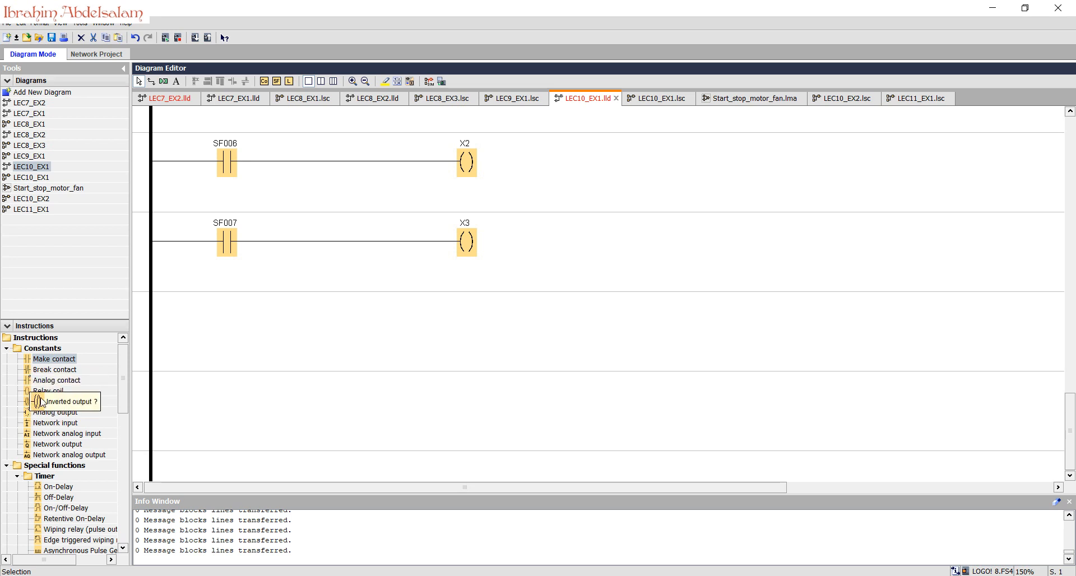
drag(40, 394, 306, 408)
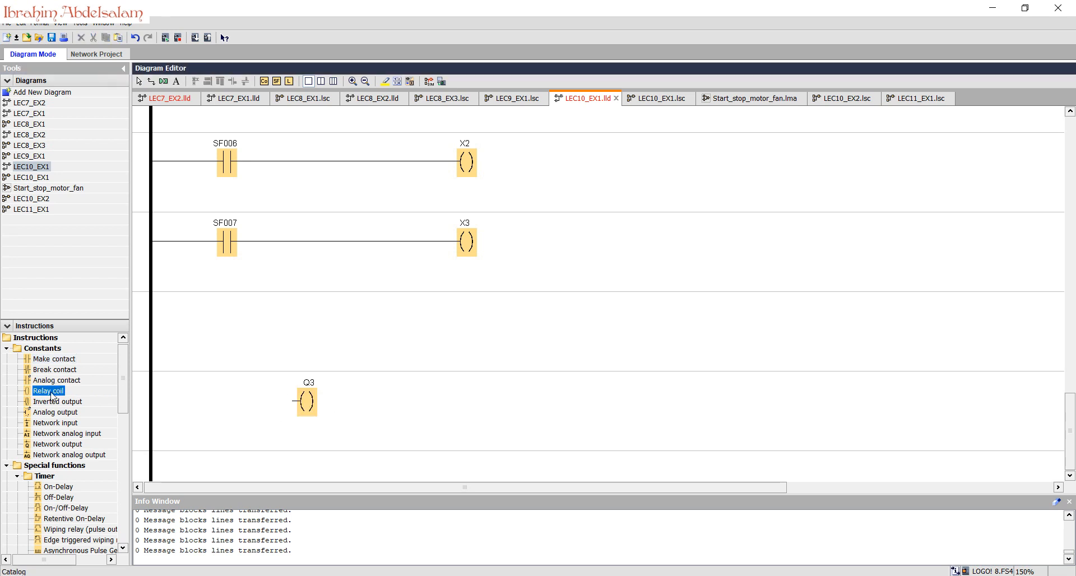
drag(51, 395, 379, 396)
Assign flag M5 to the upper new relay coil and flag M6 to the lower one
double_click(305, 324)
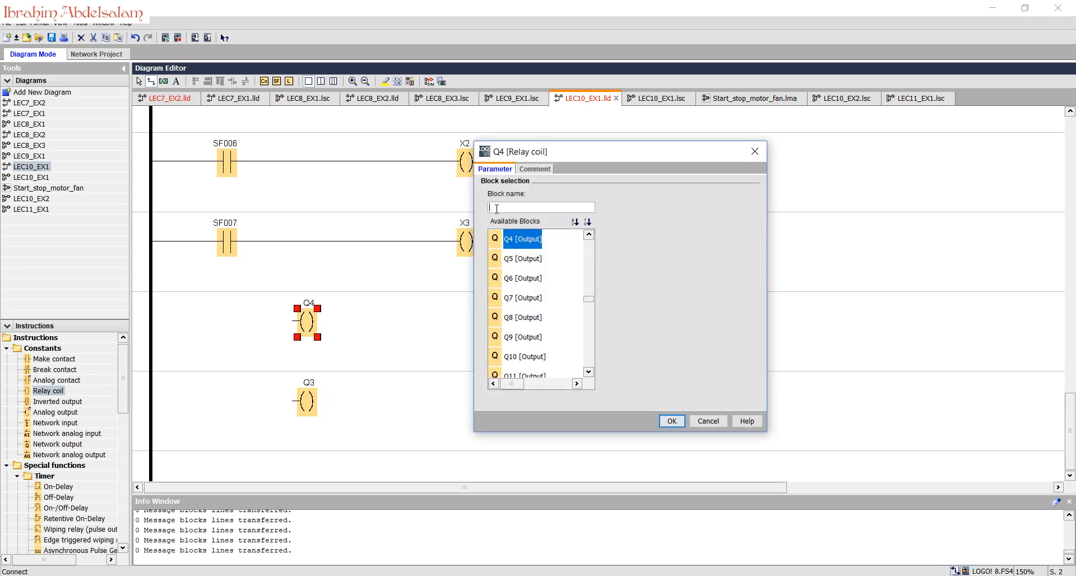
click(497, 209)
text(m5)
key(Return)
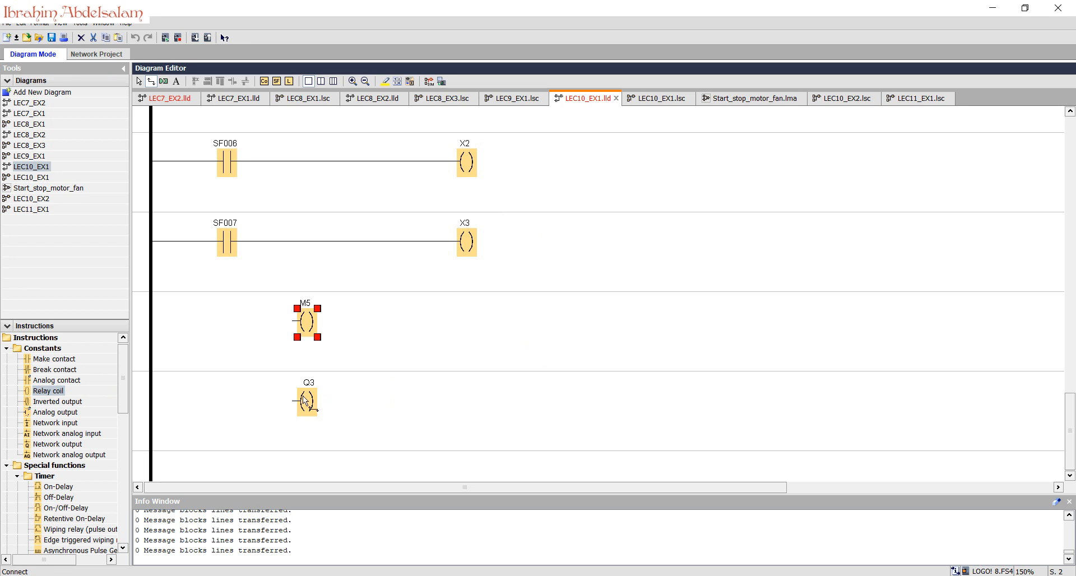
double_click(304, 401)
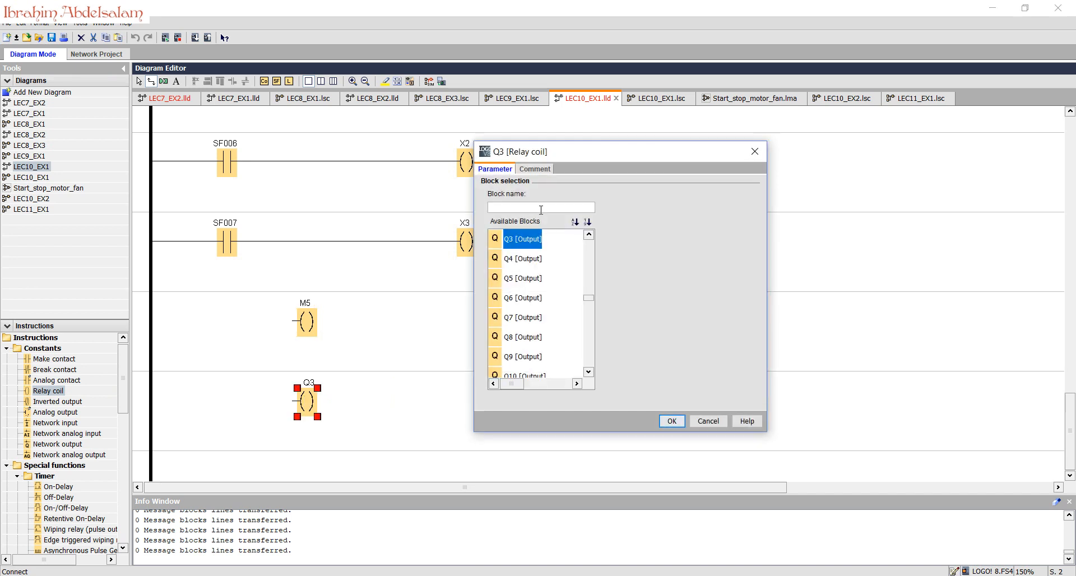
text(m6)
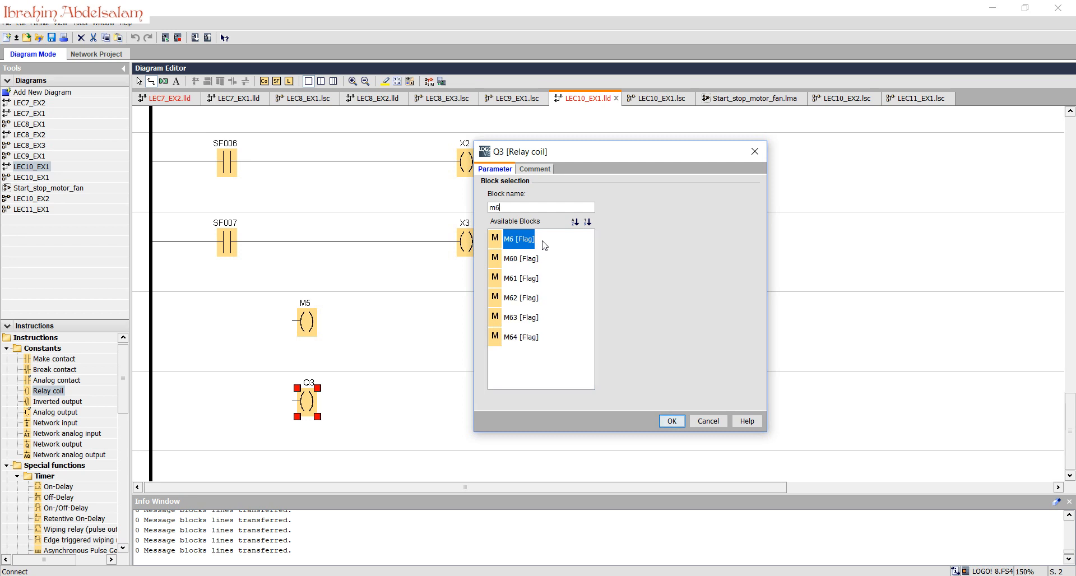
double_click(542, 242)
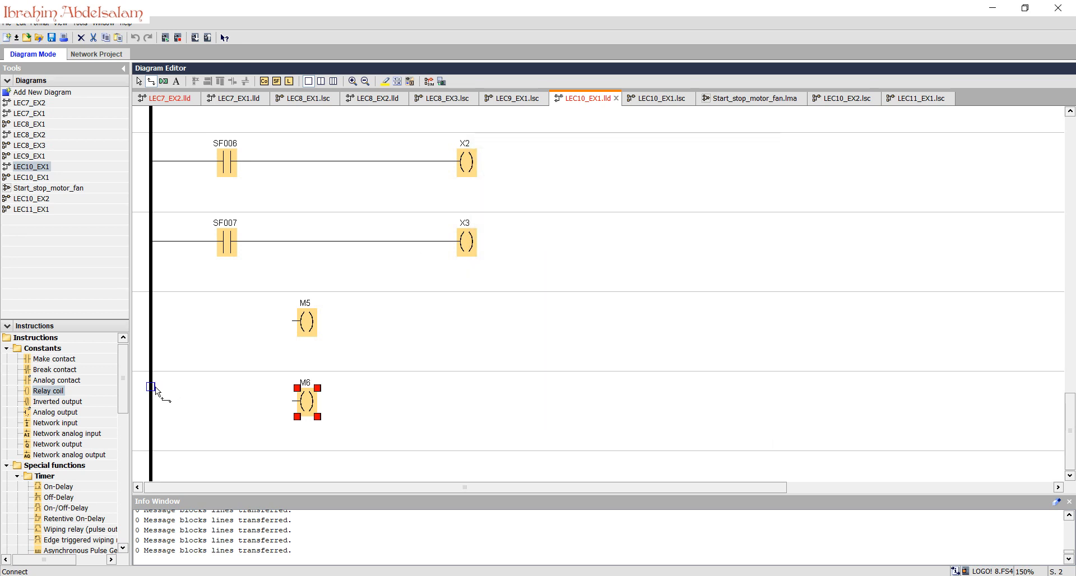
Add a third relay coil beside the M5 coil, below X3, and assign it flag M7
drag(63, 392, 533, 381)
double_click(469, 315)
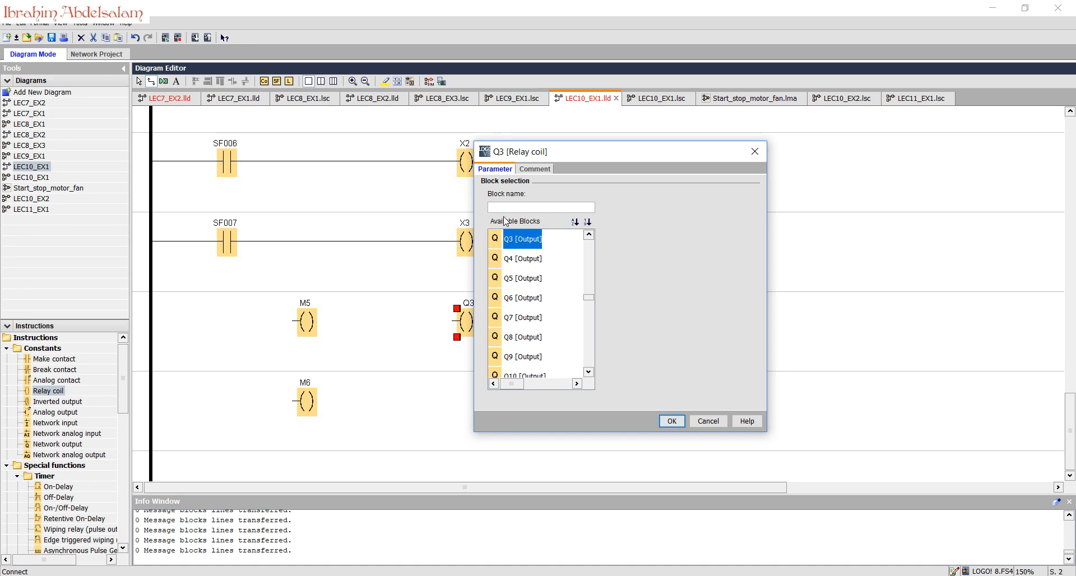
text(m7)
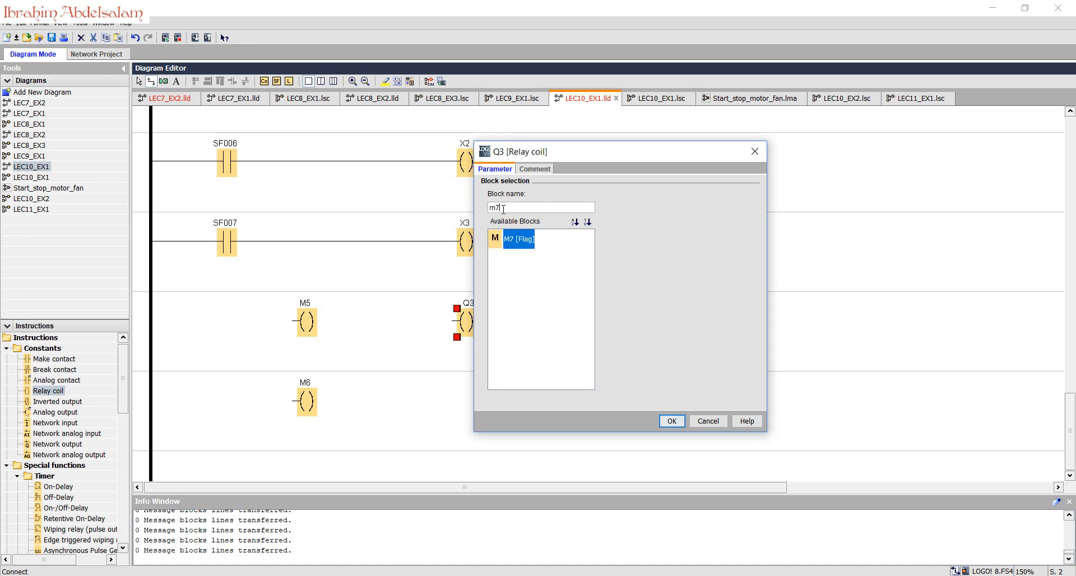
click(672, 421)
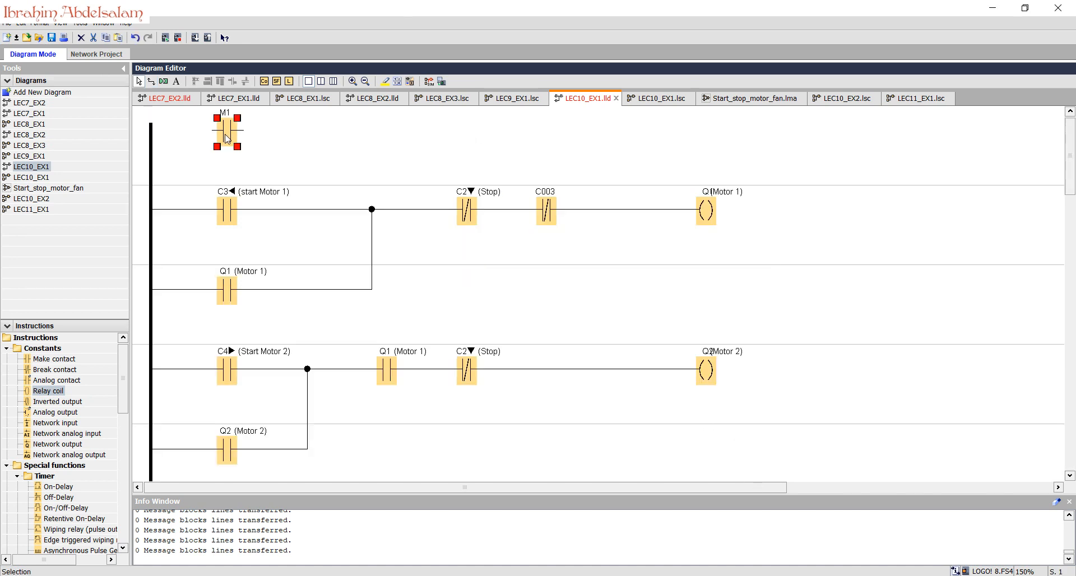
Assign flag M5 to the new make contact and wire it in parallel with the start Motor 1 contact
double_click(227, 139)
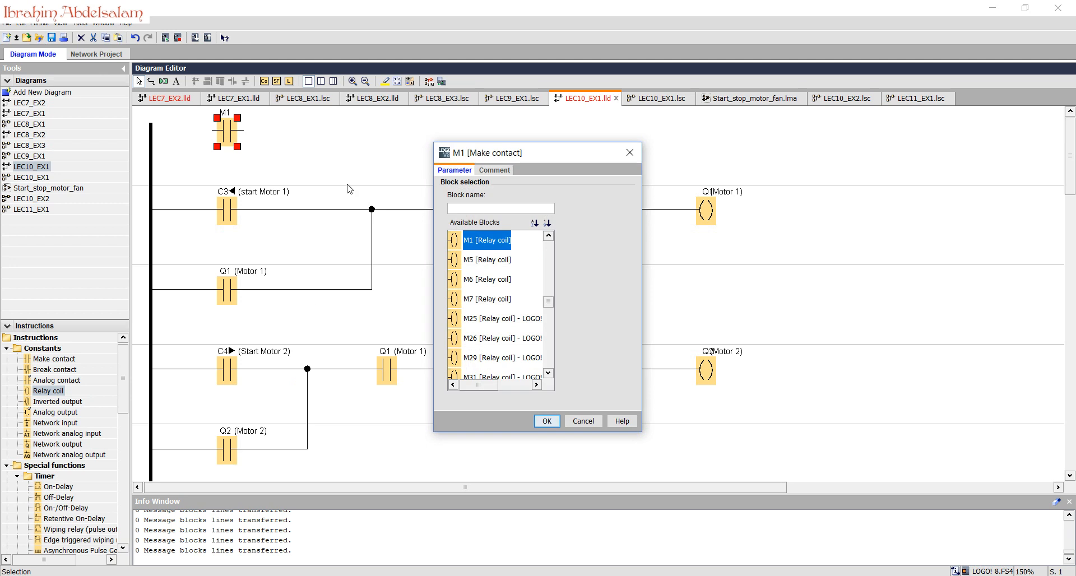
click(502, 266)
key(Return)
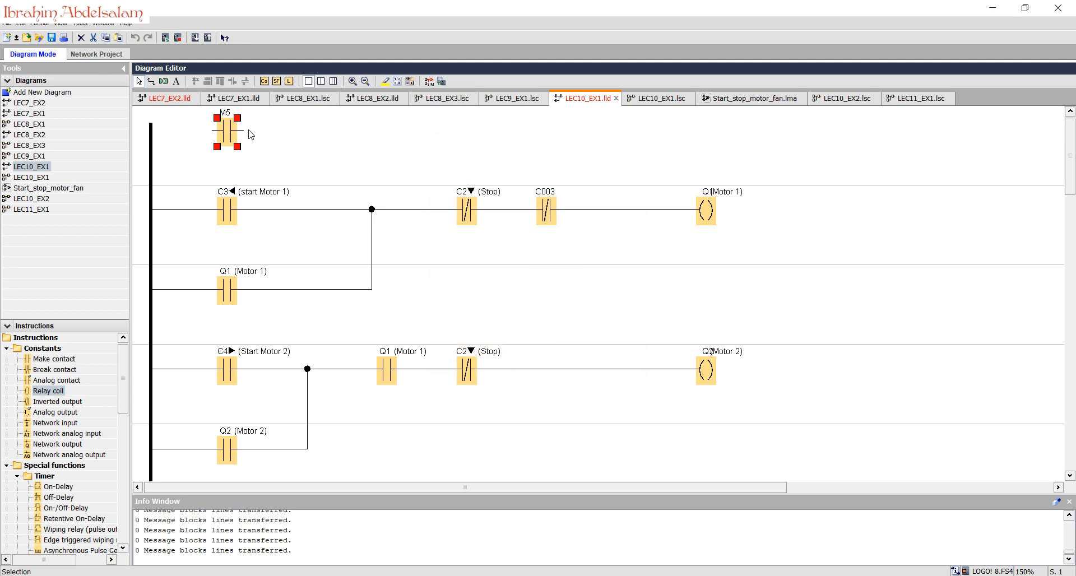
drag(245, 133, 372, 209)
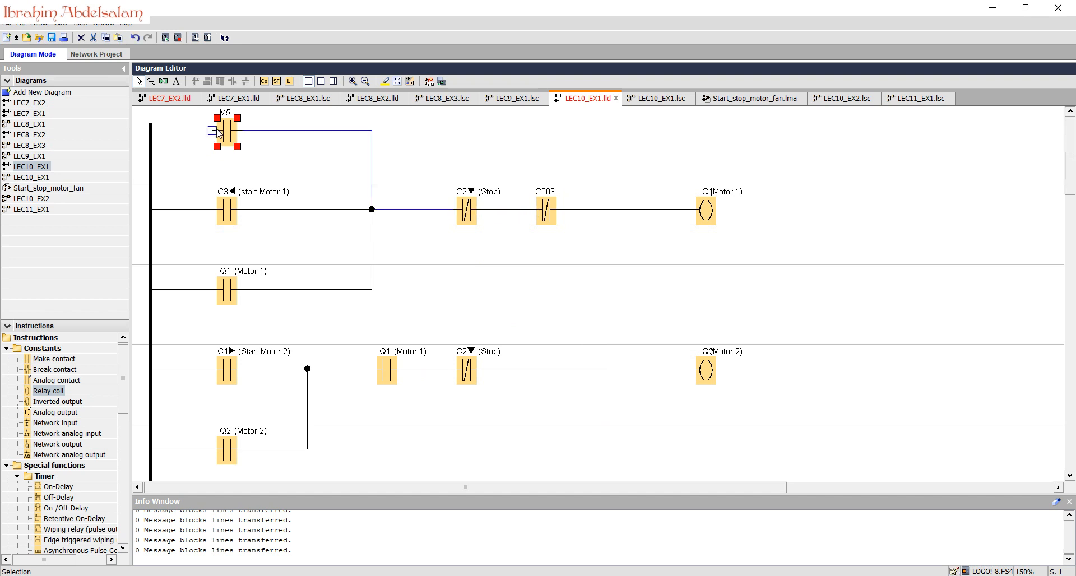
drag(177, 135, 151, 130)
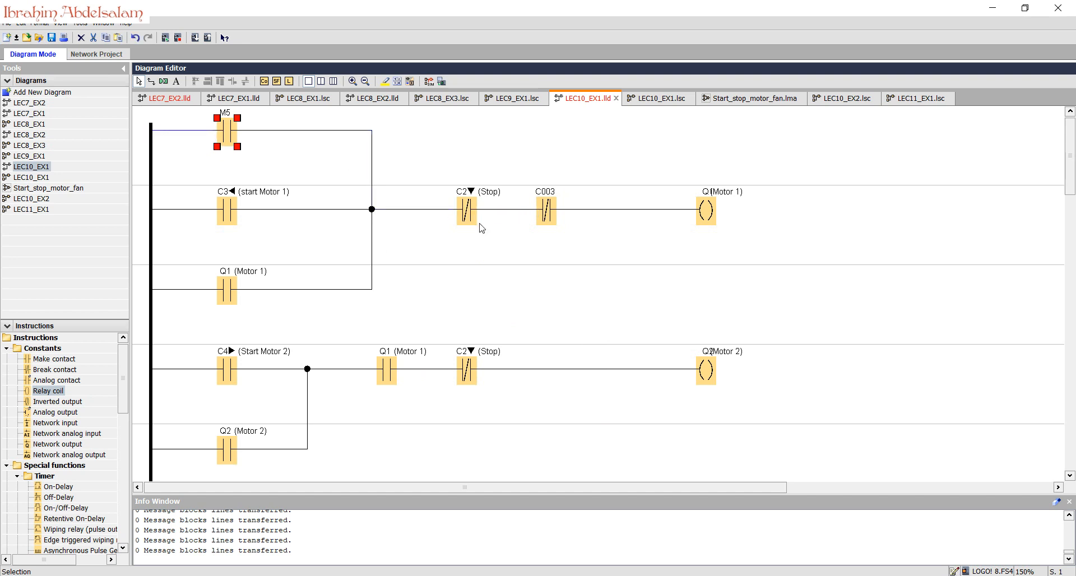
Remove the wire between the C003 contact and the Q1 coil, and add a break contact assigned to M7
click(590, 210)
drag(590, 211, 605, 211)
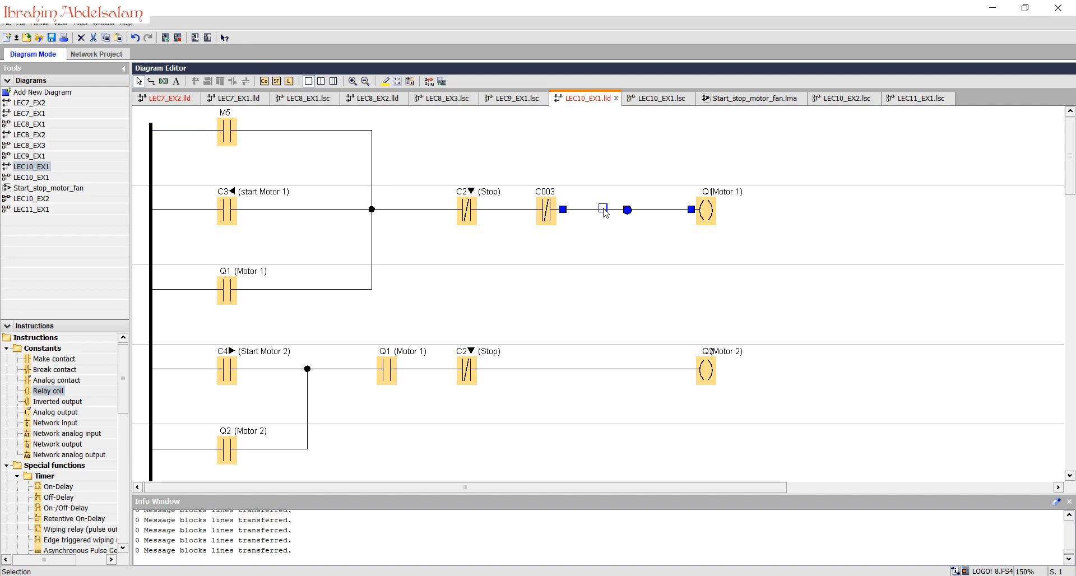
key(Delete)
drag(48, 370, 644, 209)
click(489, 208)
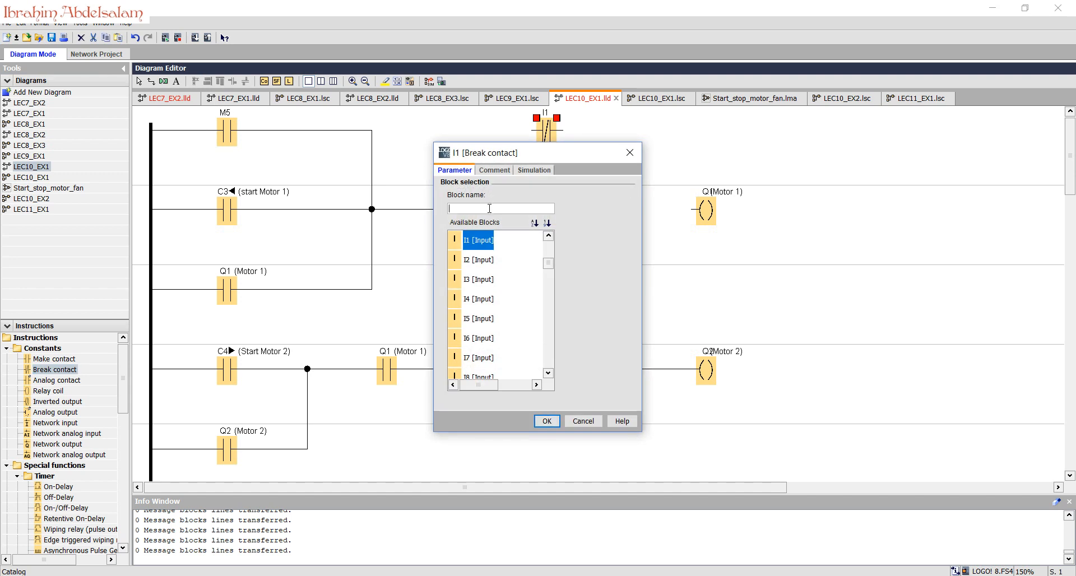
text(m)
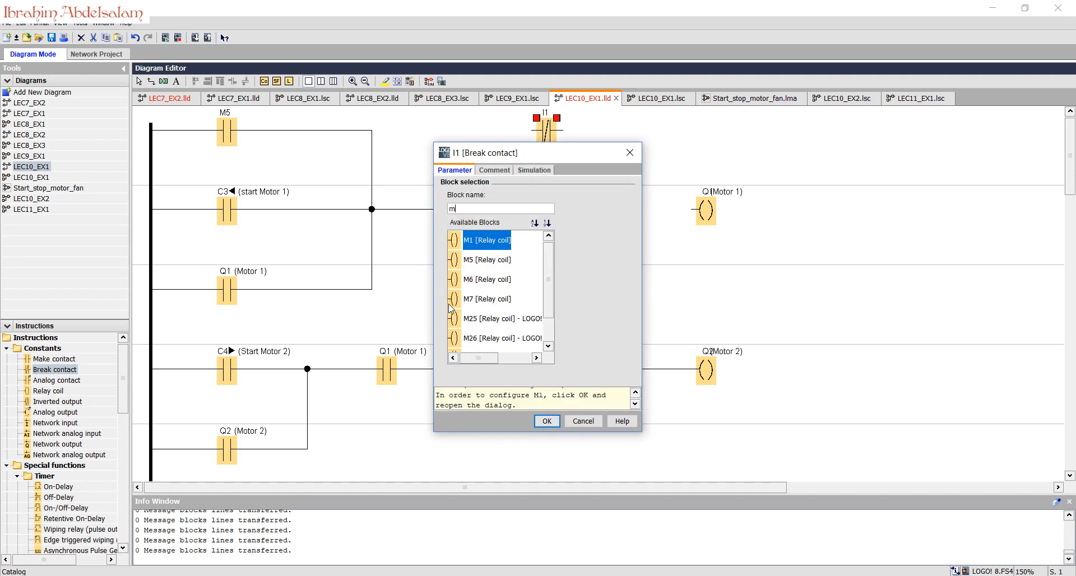
double_click(487, 299)
Place the M7 break contact between C003 and the Q1 coil and wire it in series
click(138, 81)
click(552, 128)
mouse_move(546, 131)
mouse_down()
mouse_move(627, 211)
mouse_move(697, 212)
mouse_up()
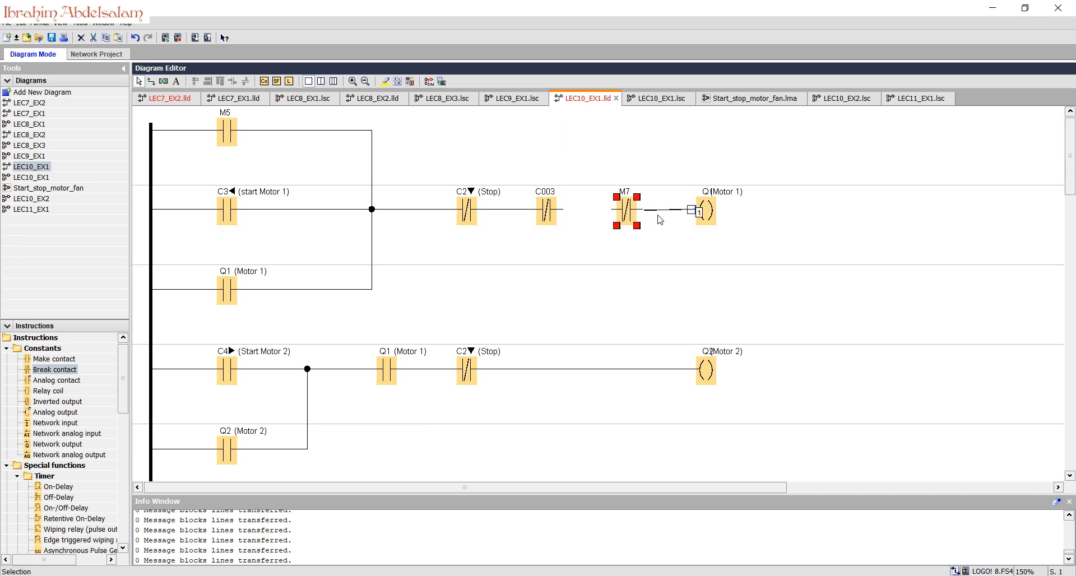
drag(612, 212, 568, 215)
click(645, 280)
Select all rungs from Start Motor 2 through X3 and move them down one row
scroll(704, 277, down, 5)
scroll(704, 262, down, 3)
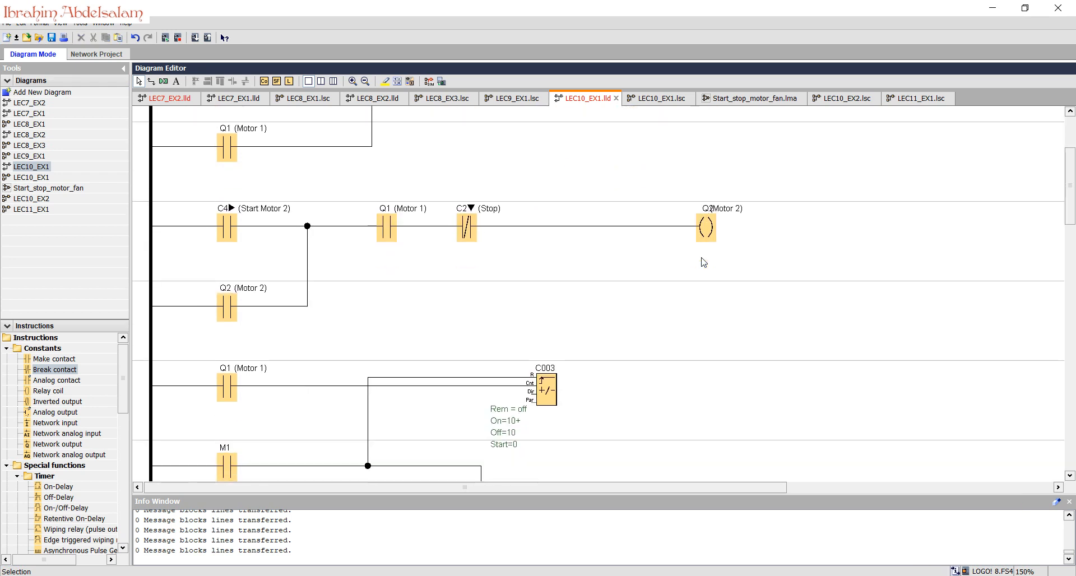
scroll(707, 208, up, 4)
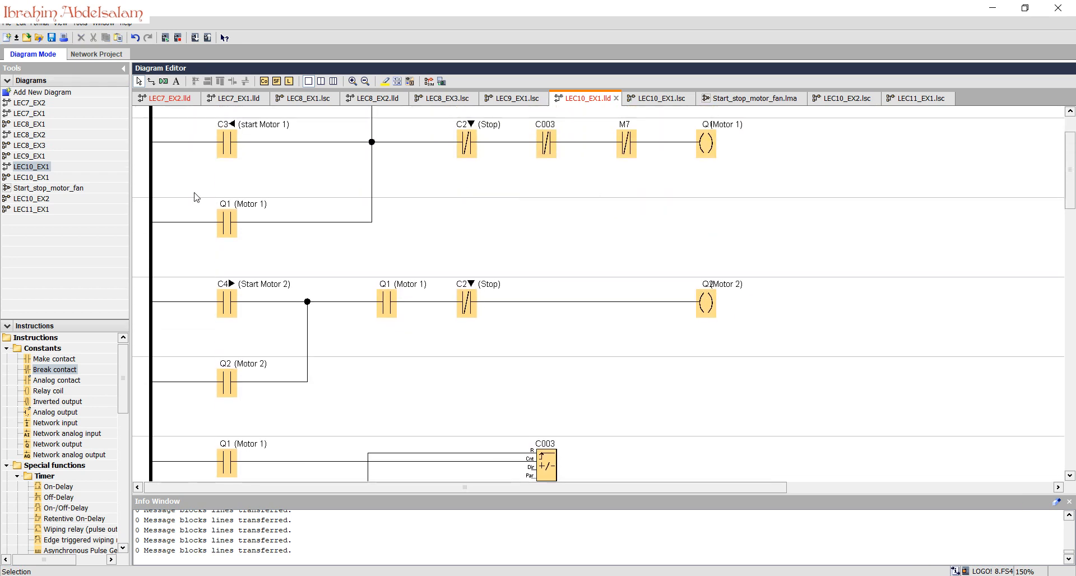
click(227, 227)
scroll(594, 252, down, 3)
drag(790, 228, 212, 272)
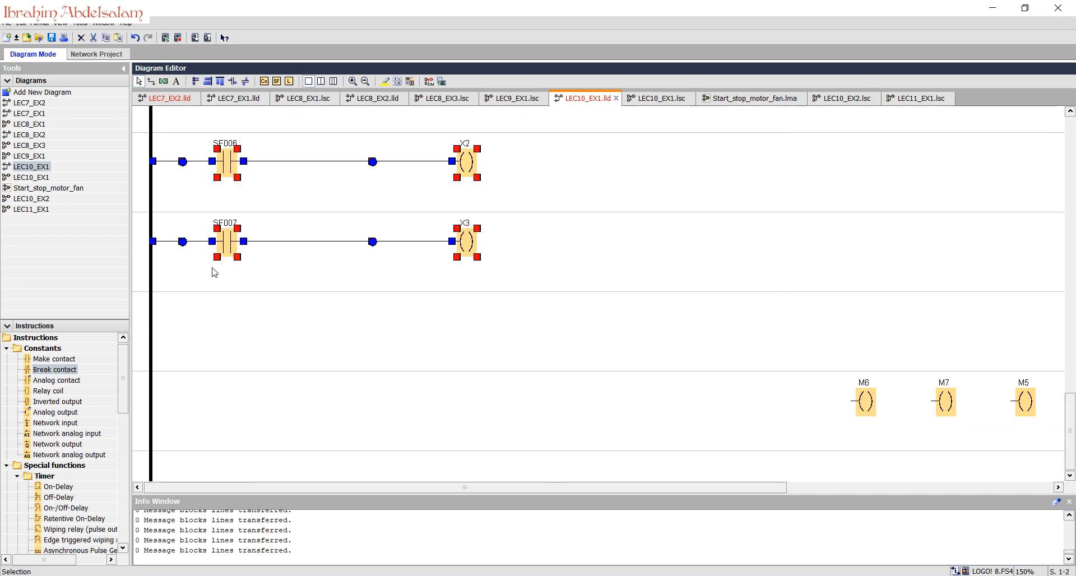
scroll(577, 228, up, 5)
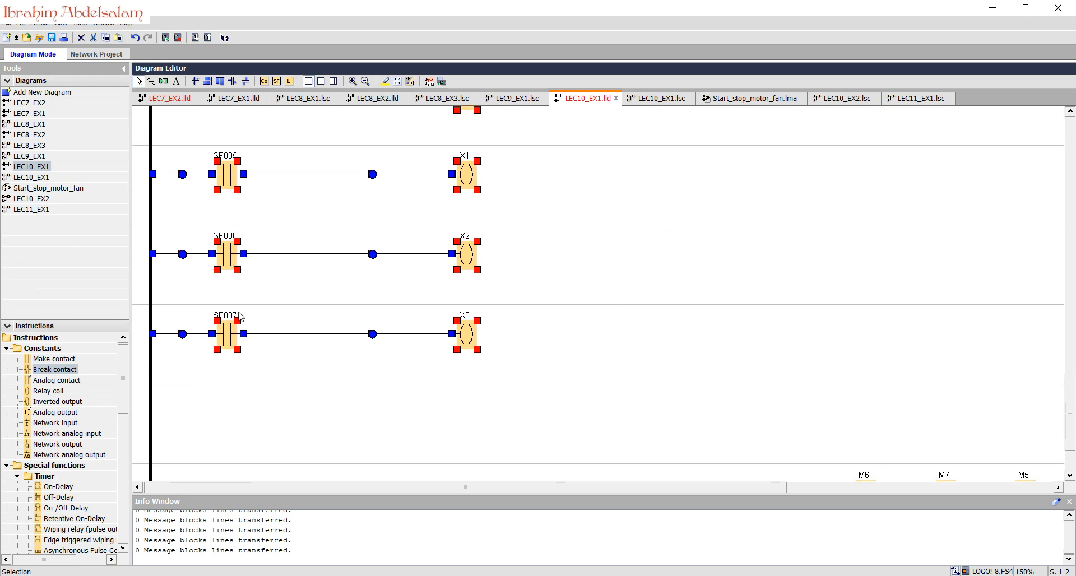
scroll(240, 317, up, 5)
click(669, 284)
scroll(633, 245, up, 4)
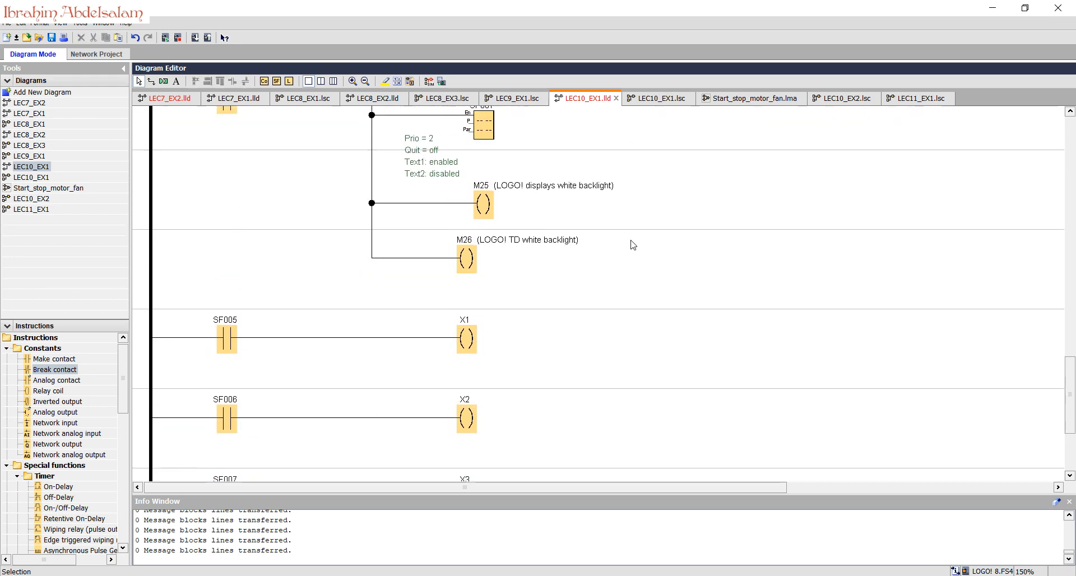
scroll(634, 245, up, 4)
drag(1074, 399, 1062, 179)
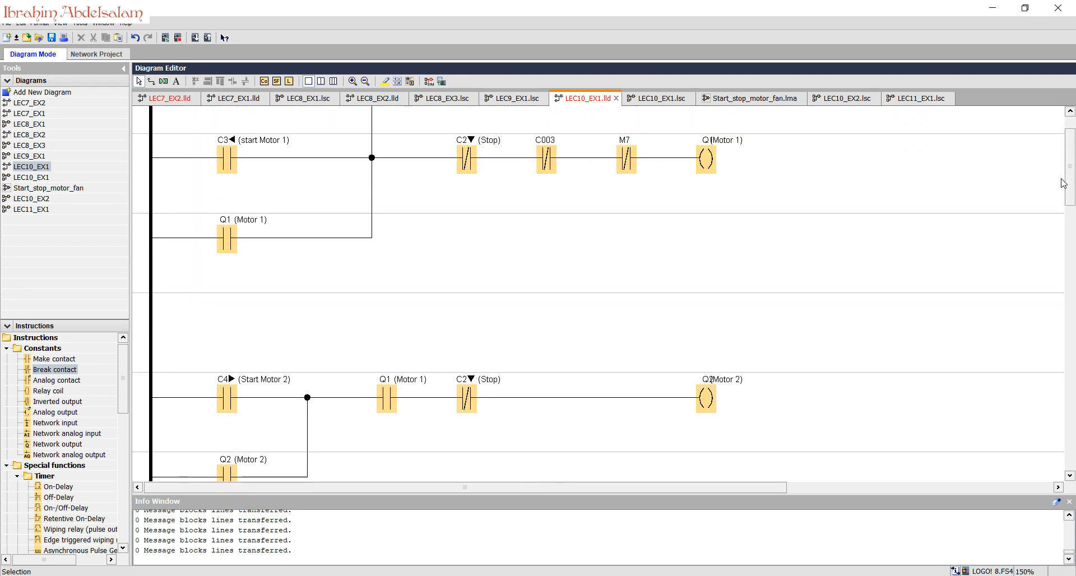
Copy the M5 contact into the free row above Start Motor 2 and wire it in parallel with that contact
scroll(463, 215, up, 3)
click(232, 139)
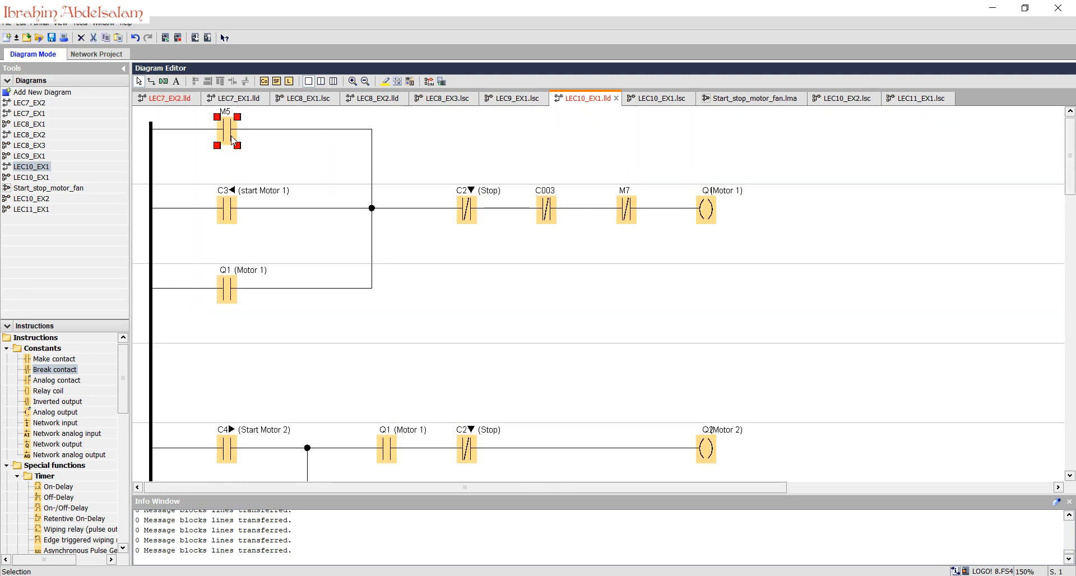
drag(225, 130, 152, 363)
drag(243, 368, 374, 449)
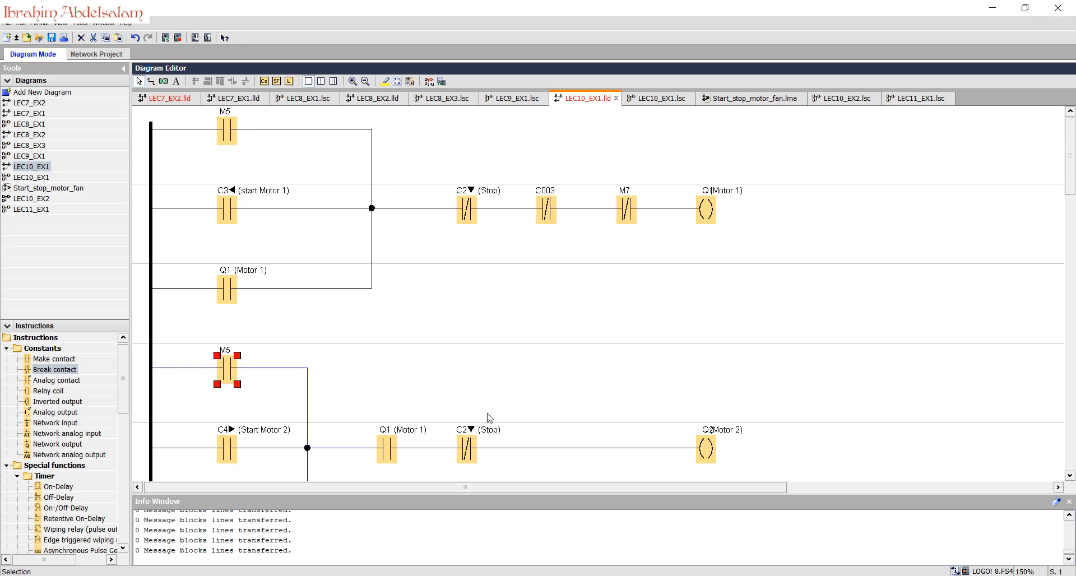
Replace the wire between the Stop contact and the Q2 coil with a copy of the M7 break contact in series
click(517, 448)
key(Delete)
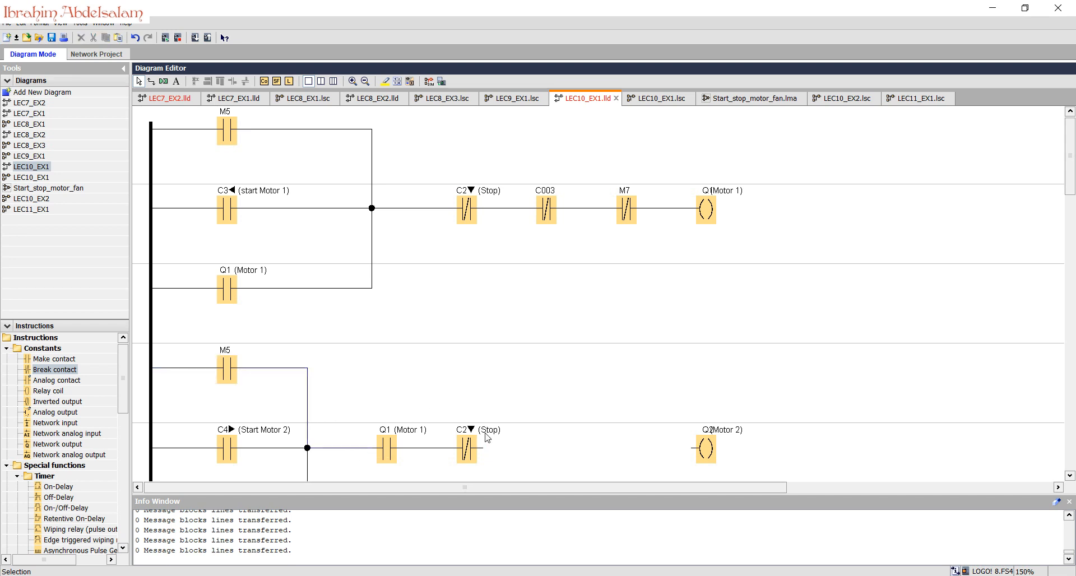
click(631, 211)
key(ctrl+v)
drag(645, 235, 694, 451)
drag(535, 448, 486, 453)
Shift the Start Motor 2 and Q1 contacts on the SF006 message rung one column to the right
scroll(620, 375, down, 3)
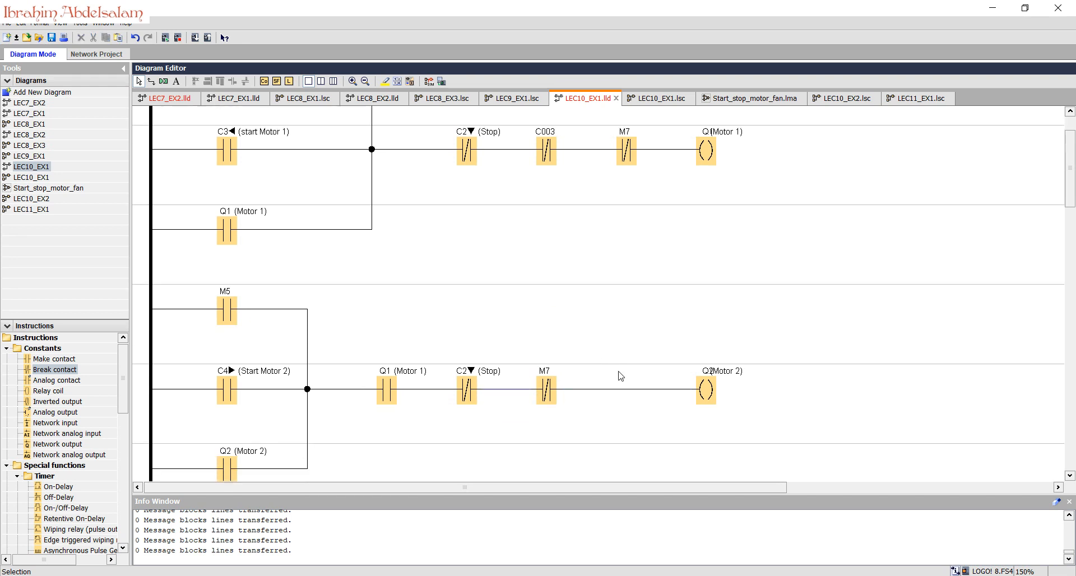
scroll(621, 376, down, 5)
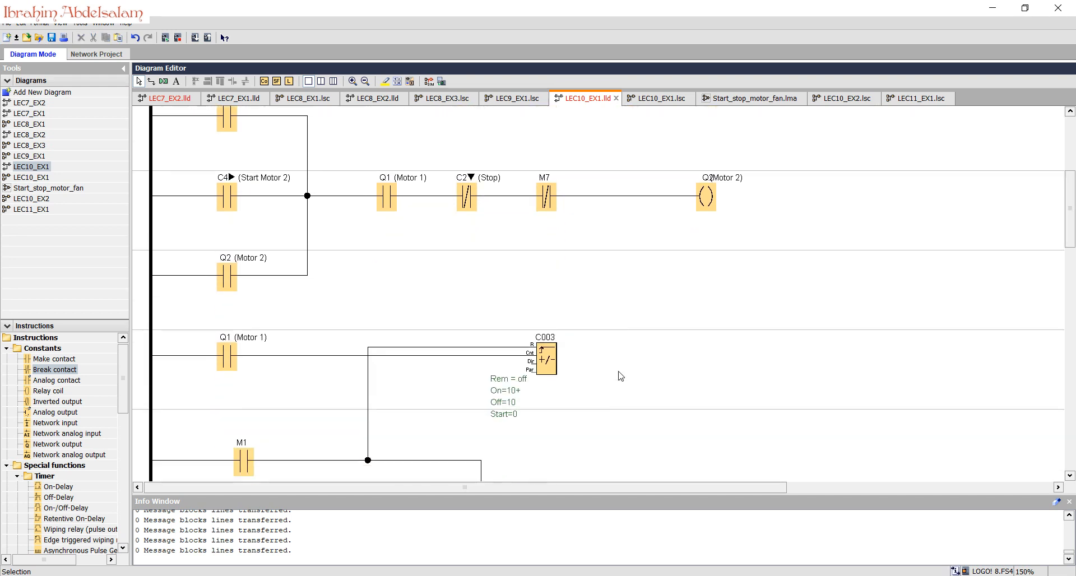
scroll(621, 376, down, 4)
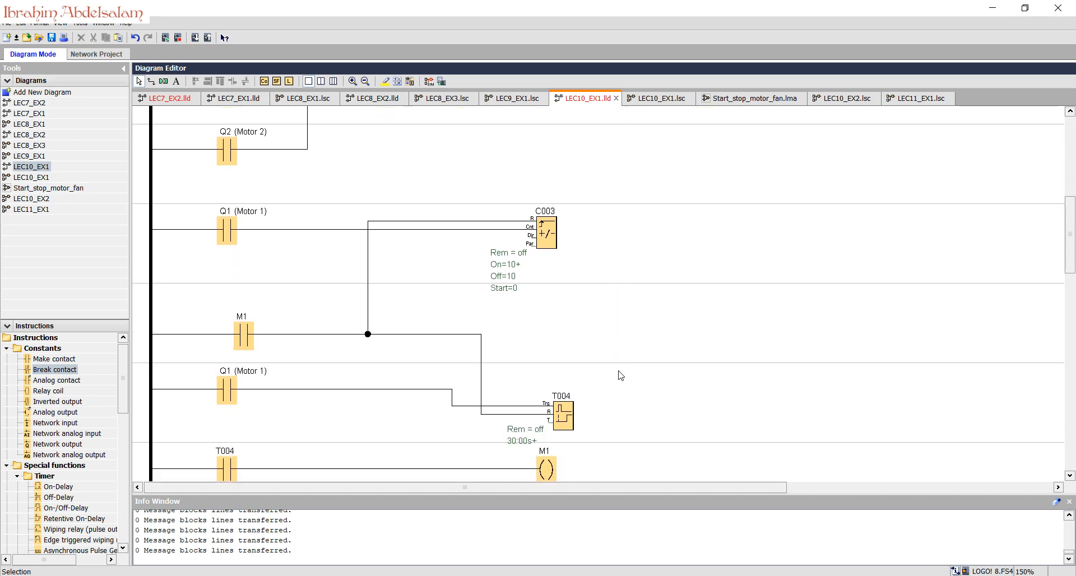
scroll(621, 376, down, 6)
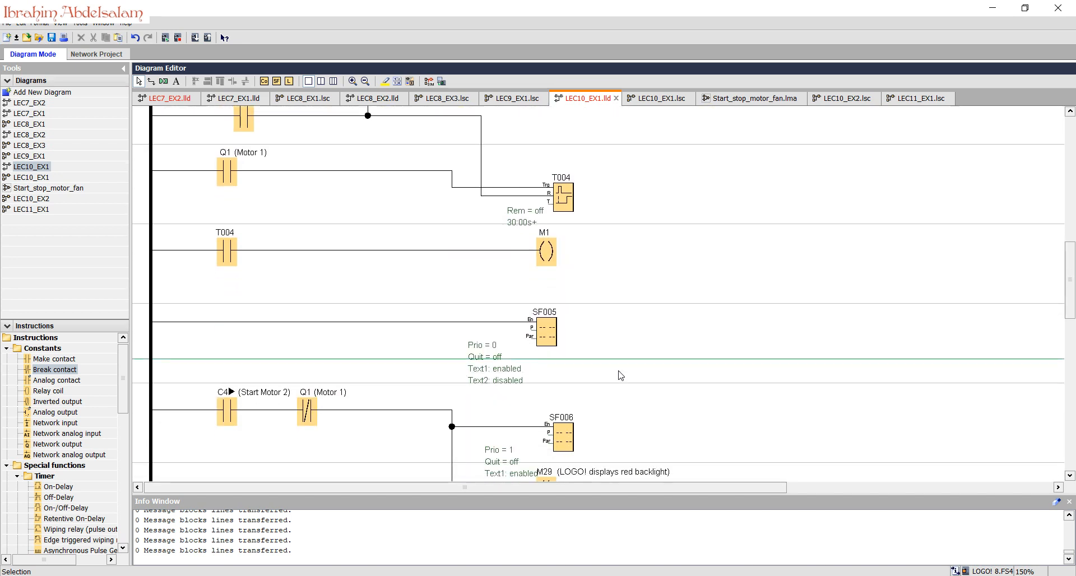
scroll(620, 375, down, 1)
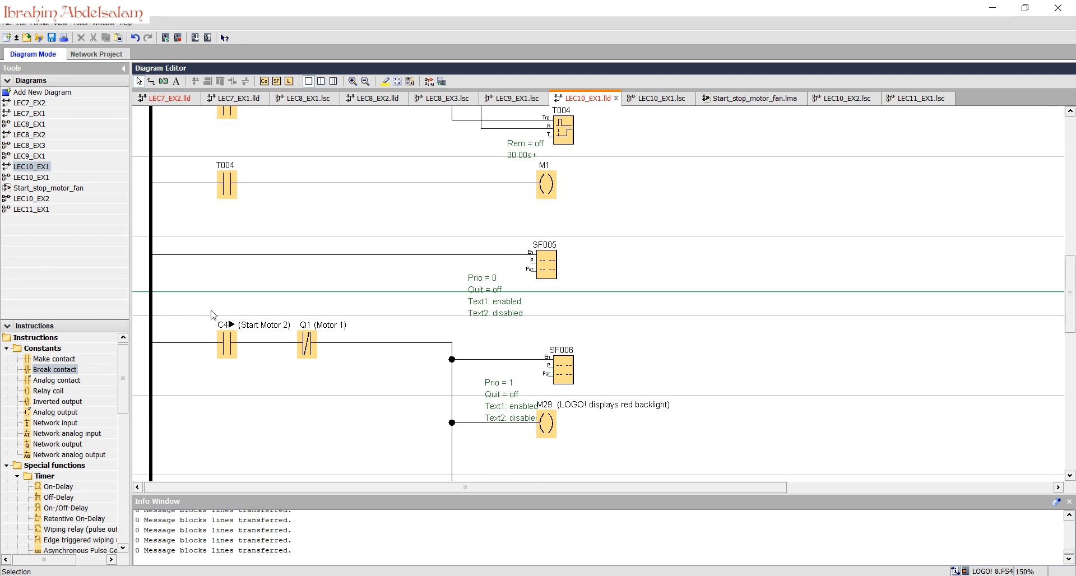
click(307, 343)
click(370, 309)
click(229, 352)
drag(306, 344, 385, 346)
drag(245, 351, 317, 348)
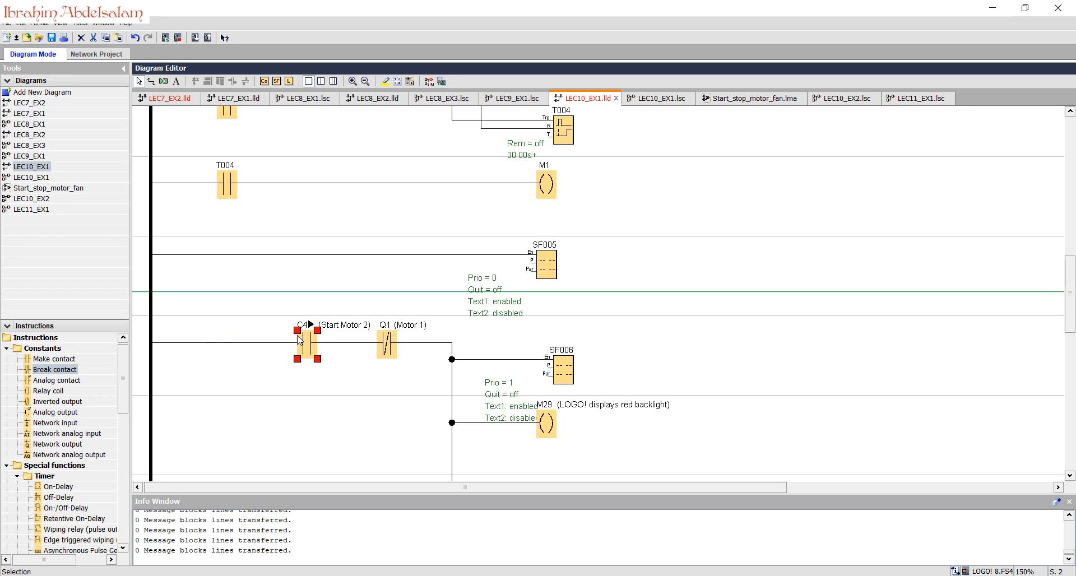
Copy the Q1 break contact and the Start Motor 2 contact into the row below and join the copies in series
click(389, 351)
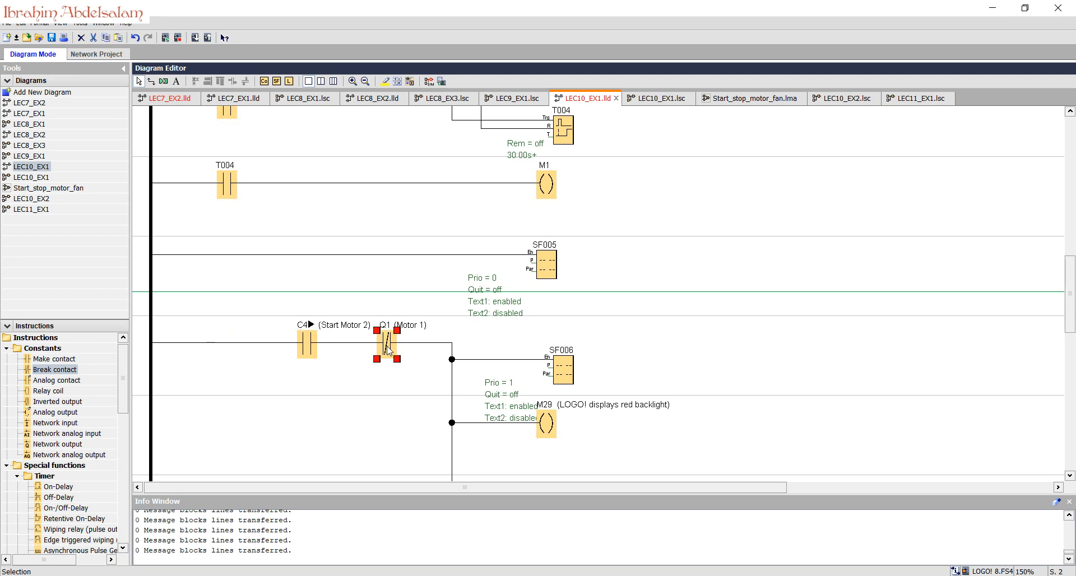
key(ctrl+v)
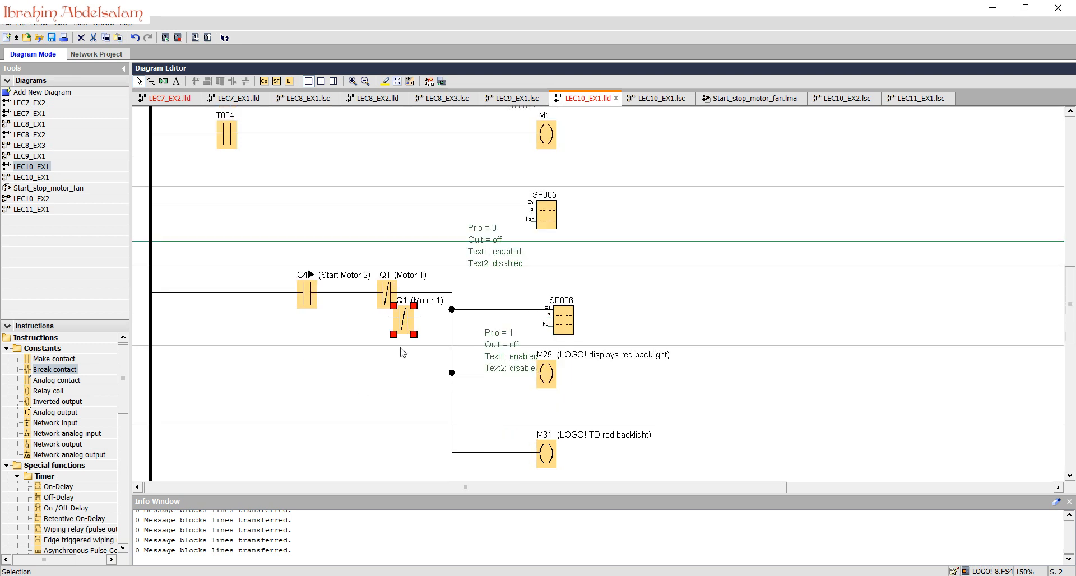
drag(409, 322, 312, 379)
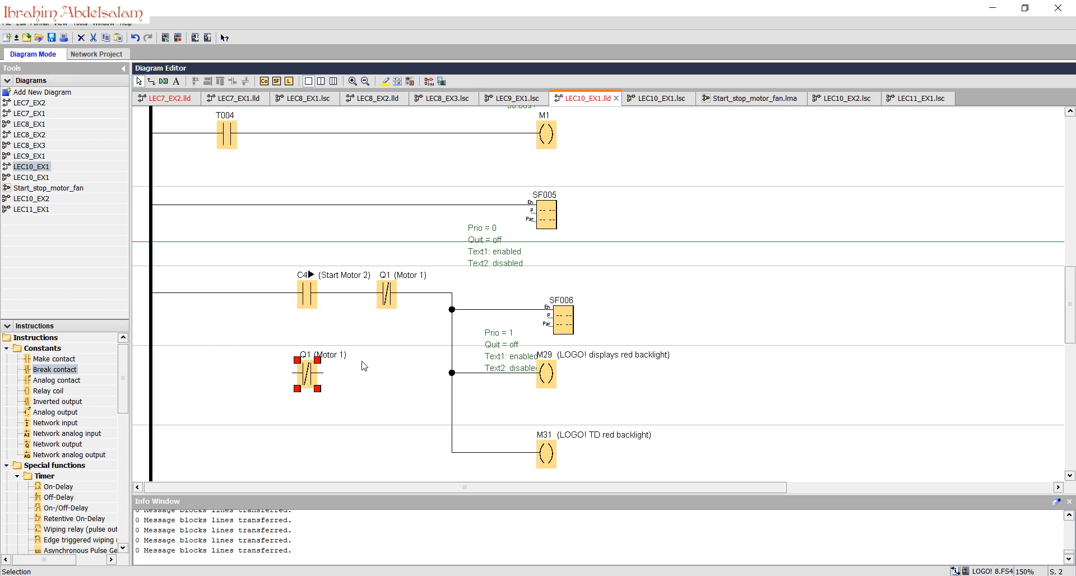
click(310, 287)
key(ctrl+c)
key(ctrl+v)
drag(340, 319, 297, 374)
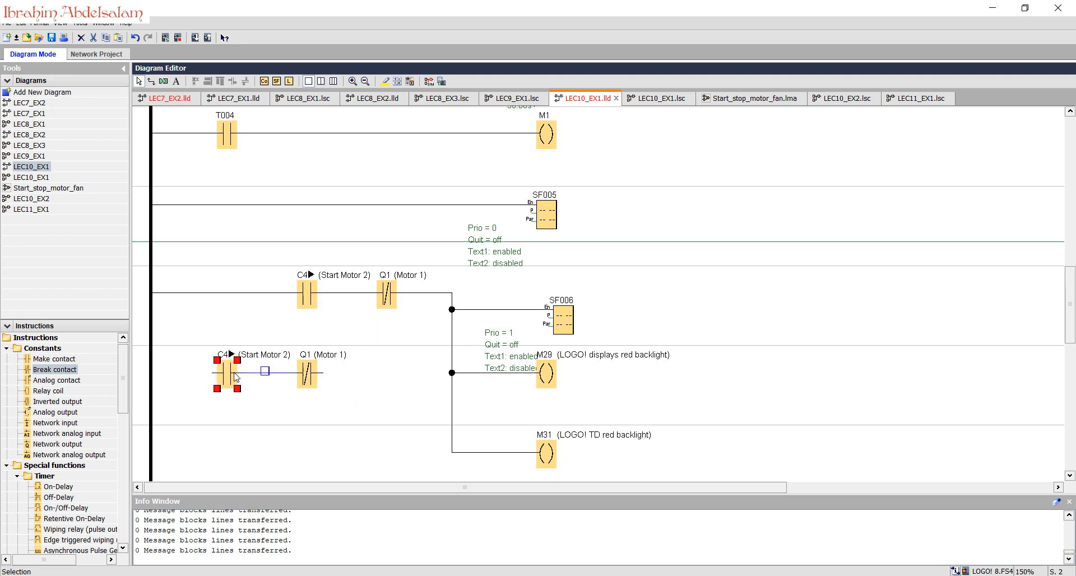
Assign m6 to the copied Start Motor 2 contact, and wire the new branch from the power rail to the M29 coil junction
drag(213, 373, 152, 373)
double_click(227, 376)
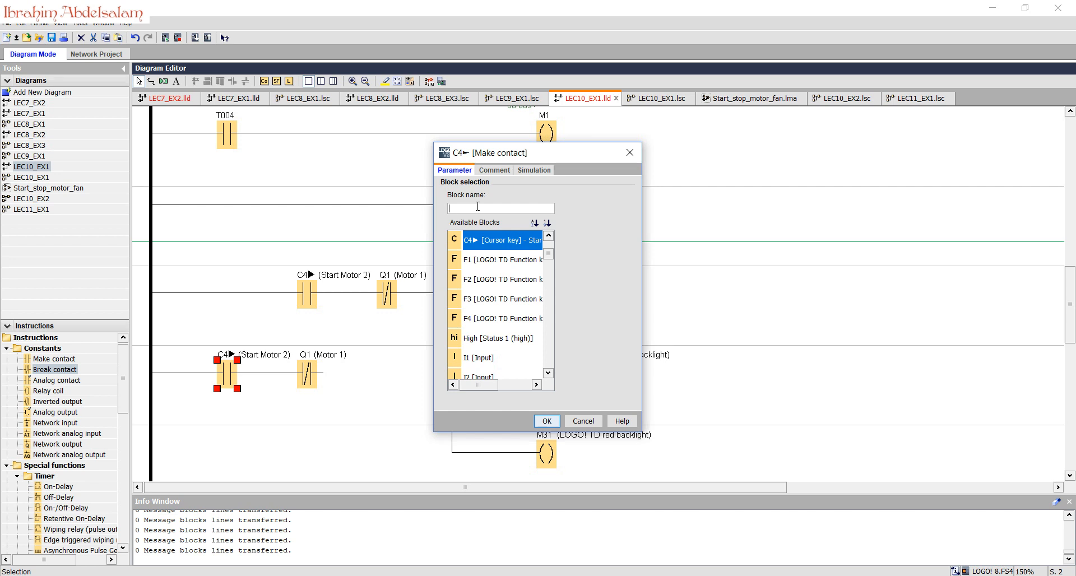
text(m6)
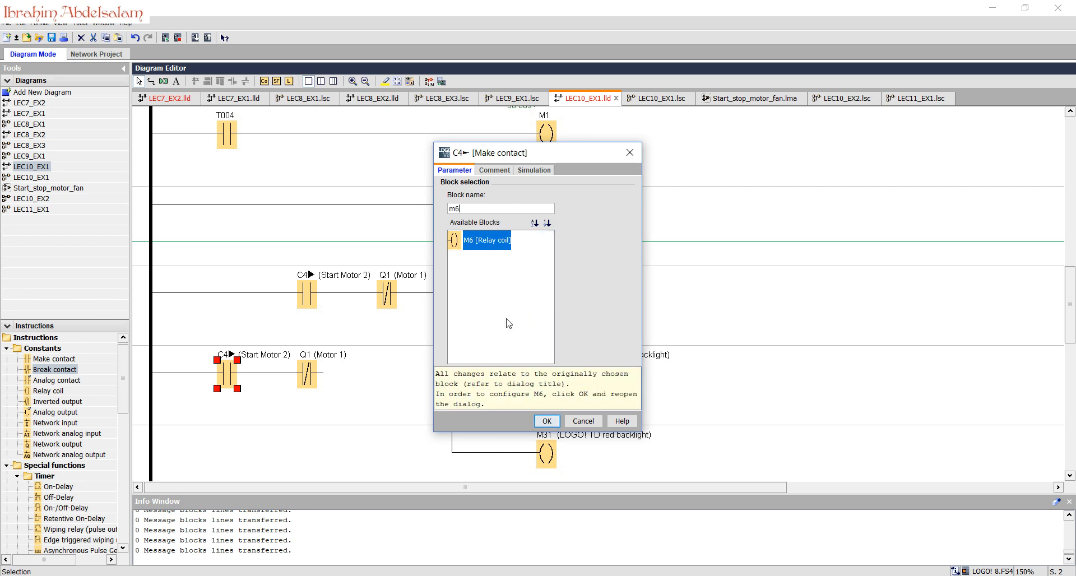
click(546, 421)
drag(323, 375, 546, 319)
drag(324, 375, 547, 379)
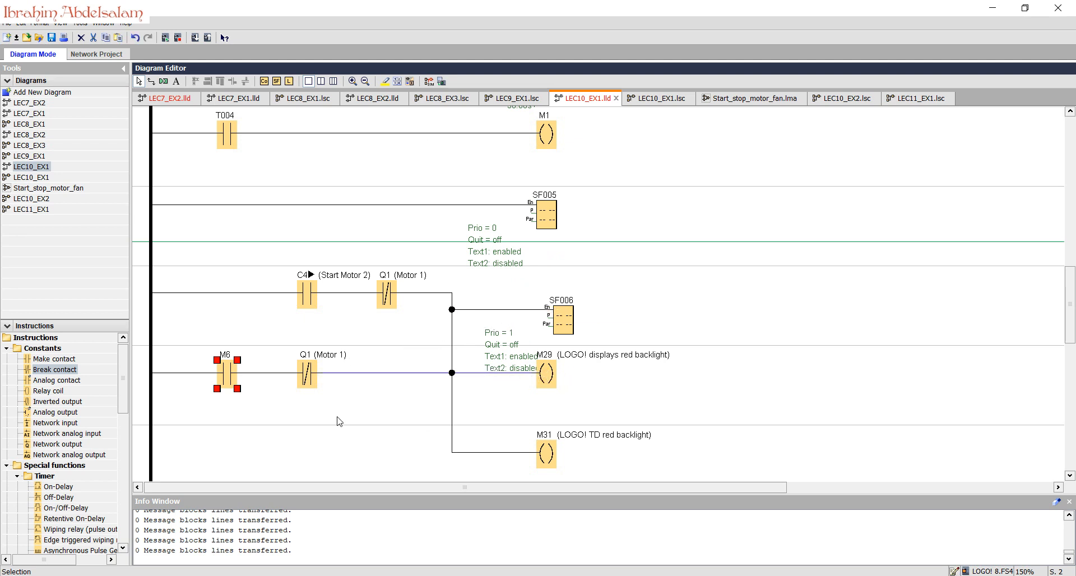
click(399, 418)
Download the LEC10_EX1 program from the PC to the LOGO! controller
scroll(405, 415, down, 6)
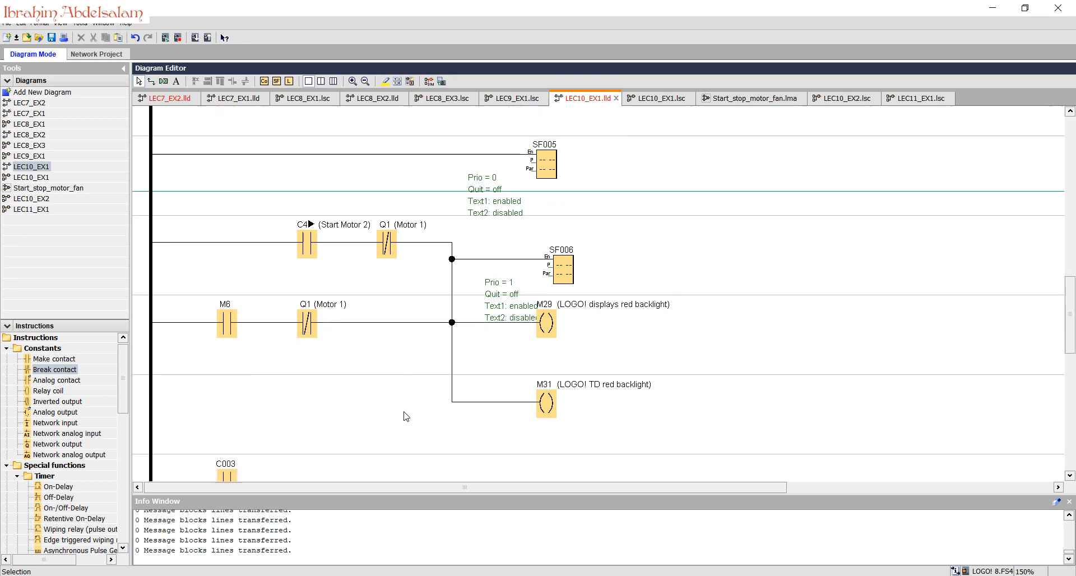
scroll(403, 415, down, 8)
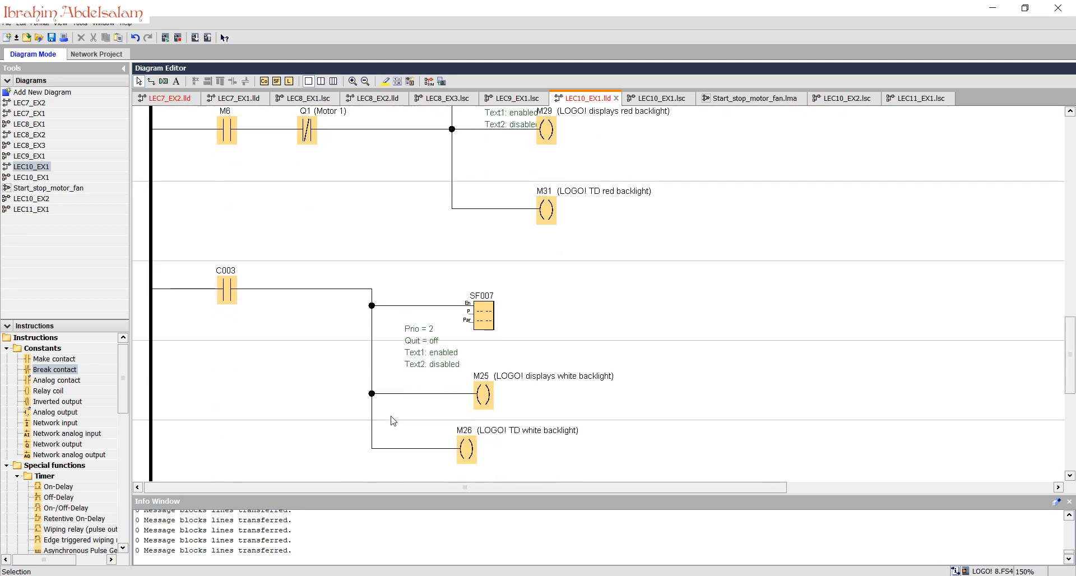
scroll(392, 418, down, 7)
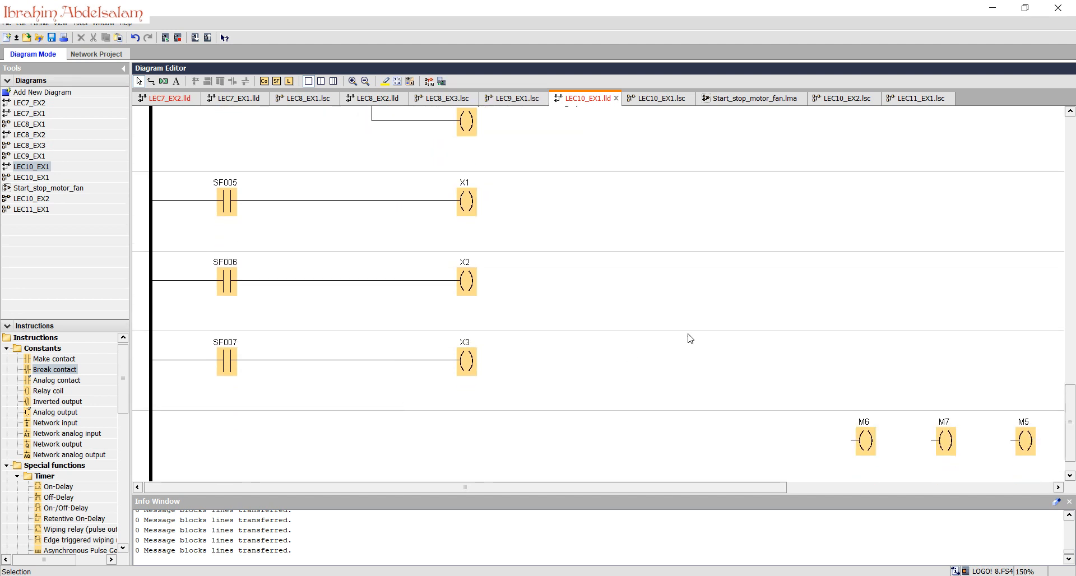
click(195, 37)
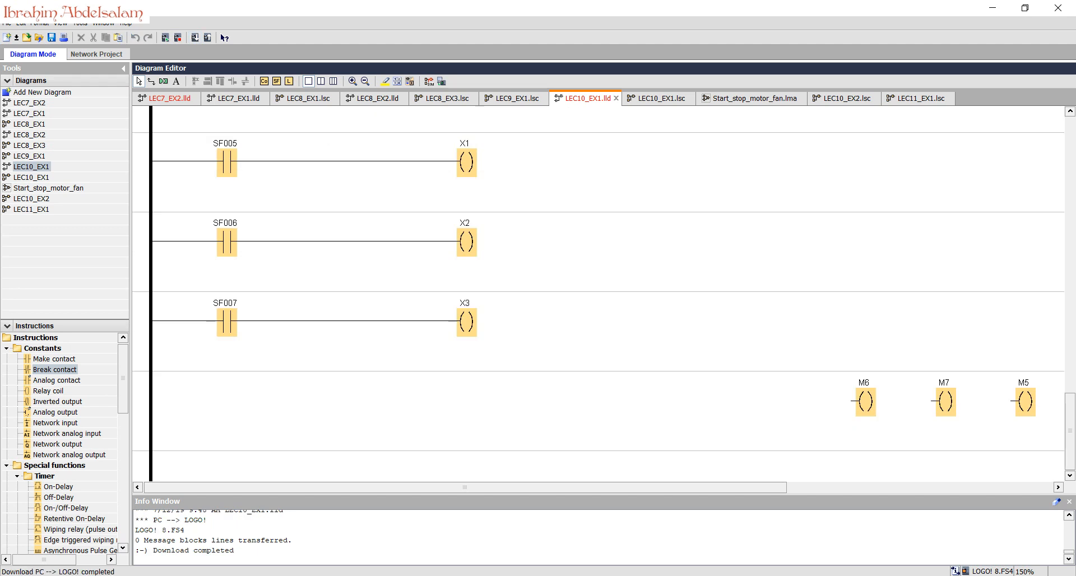